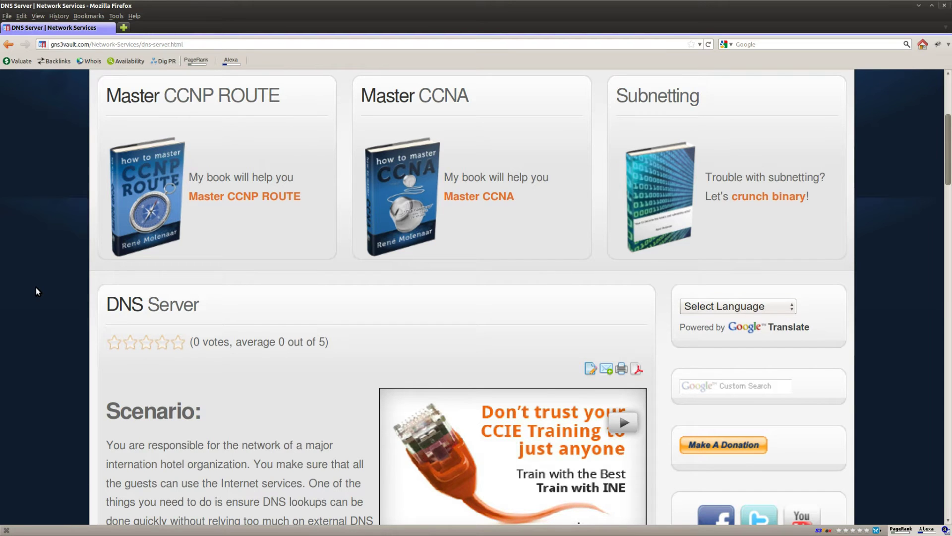
- Review the GNS3Vault DNS Server topology and the PRIMARY/SECONDARY DNS goals in Firefox
{"action": "left_click_drag", "start_coordinate": [212, 309], "coordinate": [106, 308]}
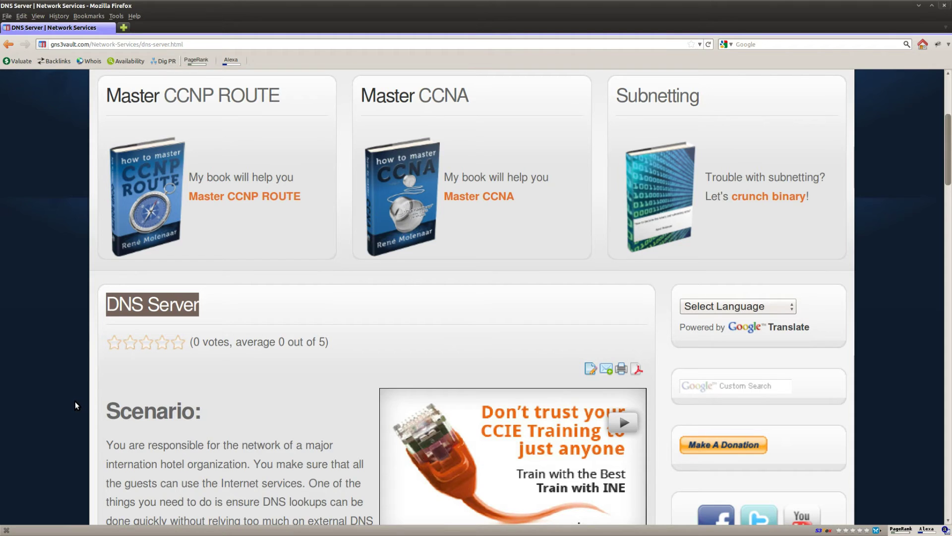
{"action": "scroll", "coordinate": [75, 401], "scroll_direction": "down", "scroll_amount": 18}
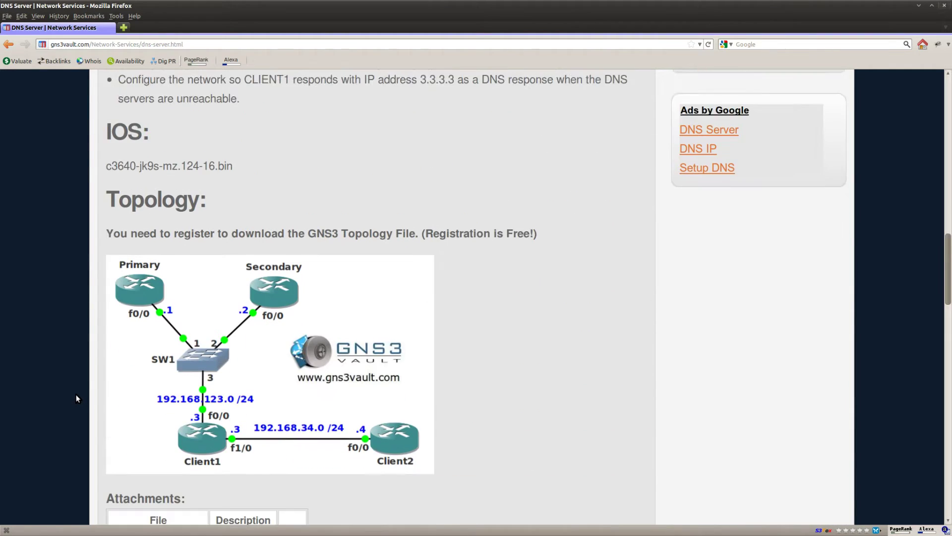
{"action": "scroll", "coordinate": [76, 396], "scroll_direction": "down", "scroll_amount": 2}
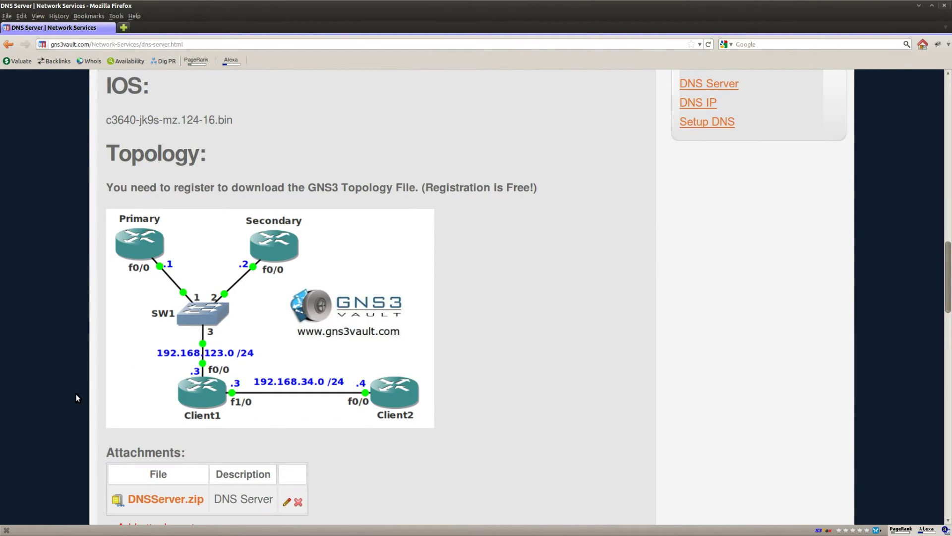
{"action": "scroll", "coordinate": [74, 393], "scroll_direction": "up", "scroll_amount": 2}
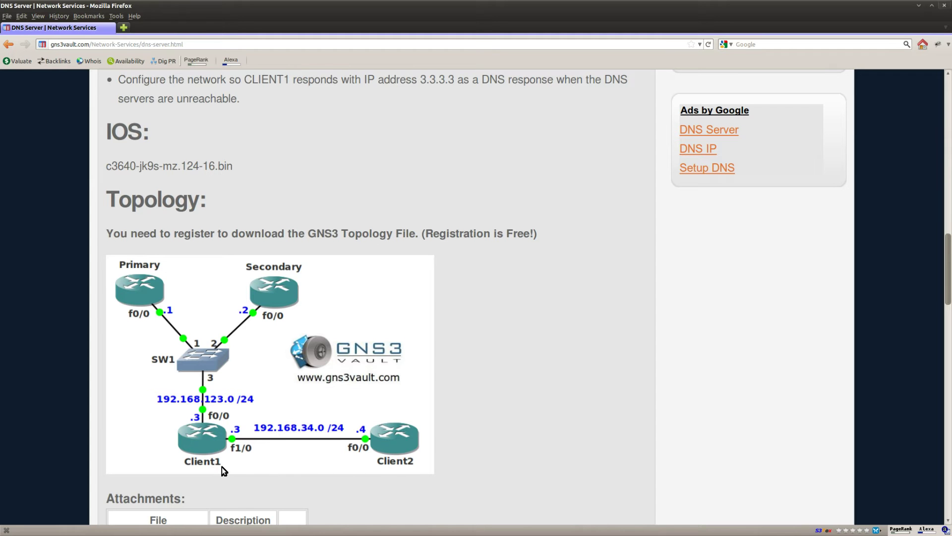
{"action": "scroll", "coordinate": [102, 334], "scroll_direction": "up", "scroll_amount": 6}
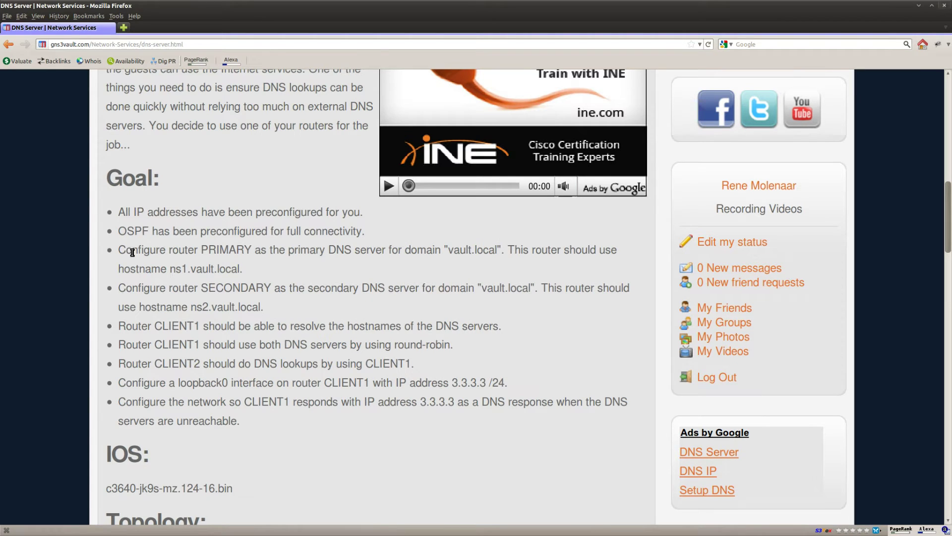
{"action": "left_click_drag", "start_coordinate": [118, 250], "coordinate": [269, 299]}
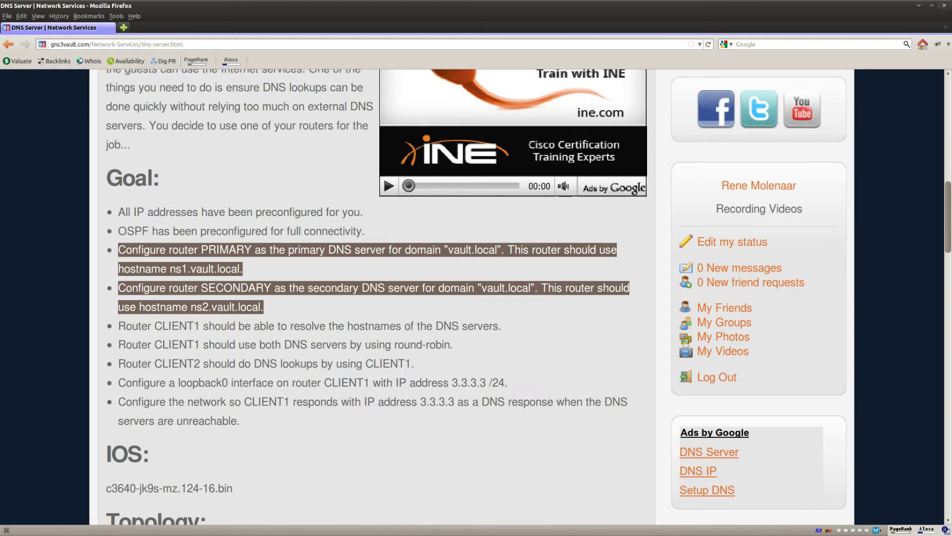
{"action": "key", "text": "alt+Tab"}
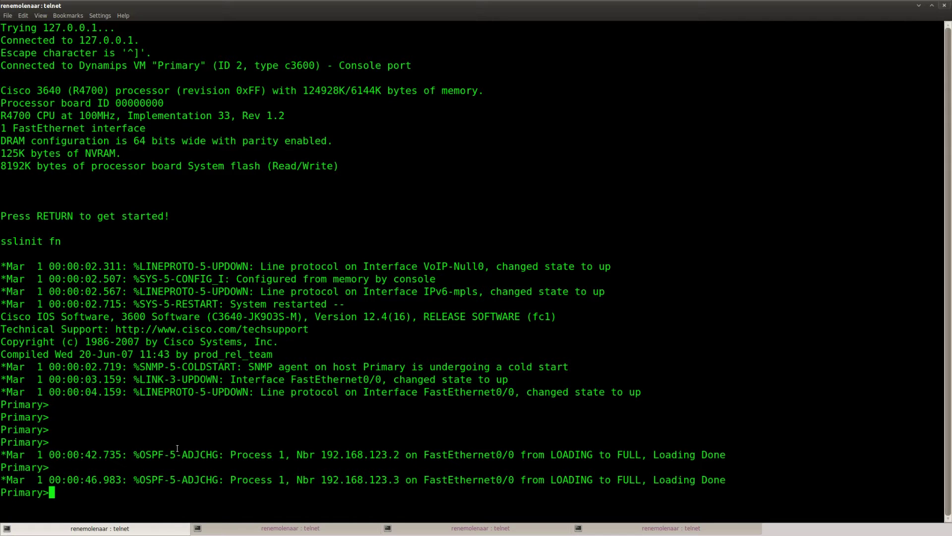
- On Primary, enter privileged and global config mode and enable 'ip dns server'
{"action": "key", "text": "Return"}
{"action": "type", "text": "ena"}
{"action": "key", "text": "Return"}
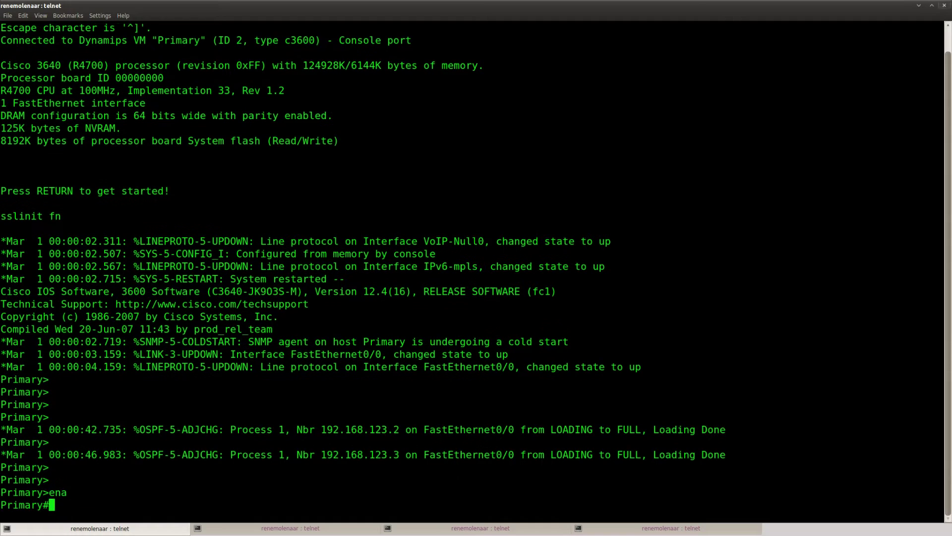
{"action": "type", "text": "conf t"}
{"action": "key", "text": "Return"}
{"action": "key", "text": "Return"}
{"action": "type", "text": "ip dns"}
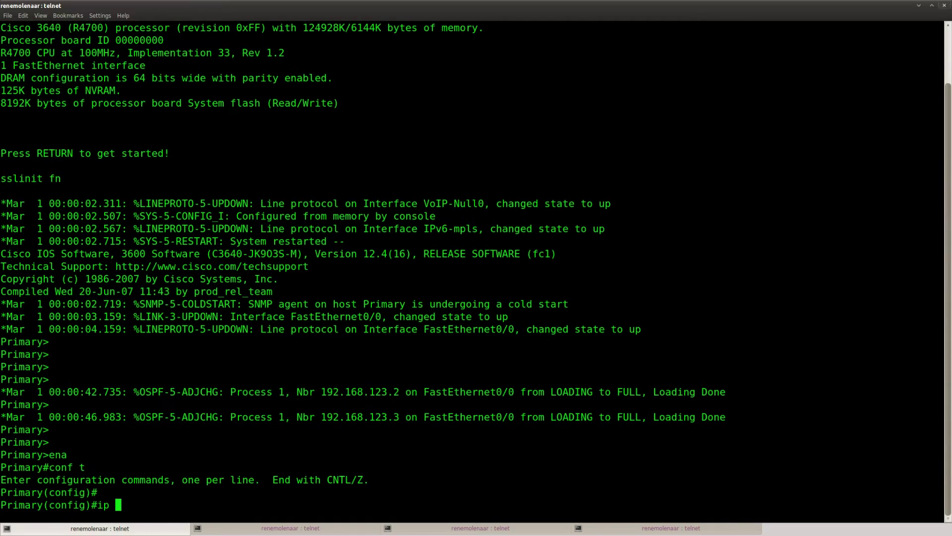
{"action": "key", "text": "Tab"}
{"action": "type", "text": "ser"}
{"action": "key", "text": "Tab"}
{"action": "key", "text": "Return"}
{"action": "key", "text": "Return"}
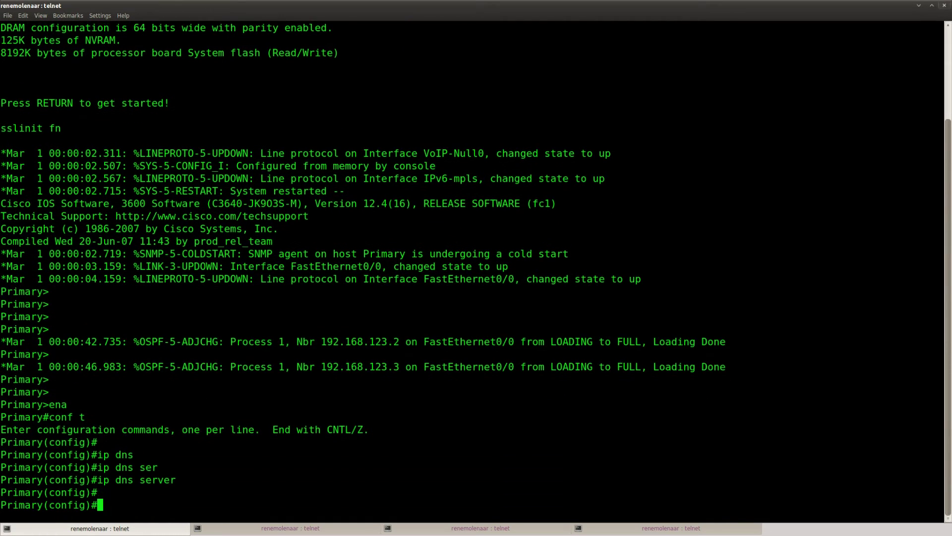
- Make Primary the primary for vault.local with SOA ns1.vault.local and the admin mailbox
{"action": "type", "text": "ip dns"}
{"action": "key", "text": "Tab"}
{"action": "type", "text": "pr"}
{"action": "key", "text": "Tab"}
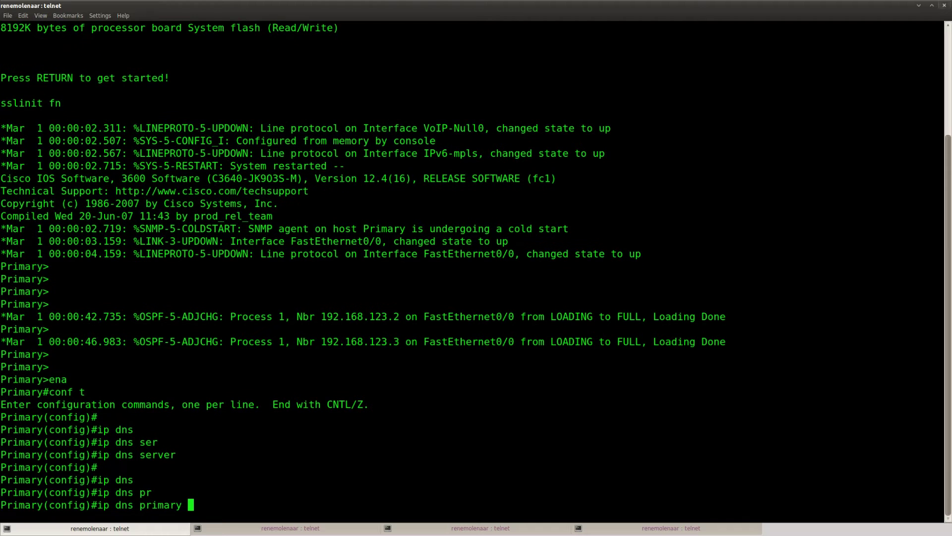
{"action": "type", "text": "?"}
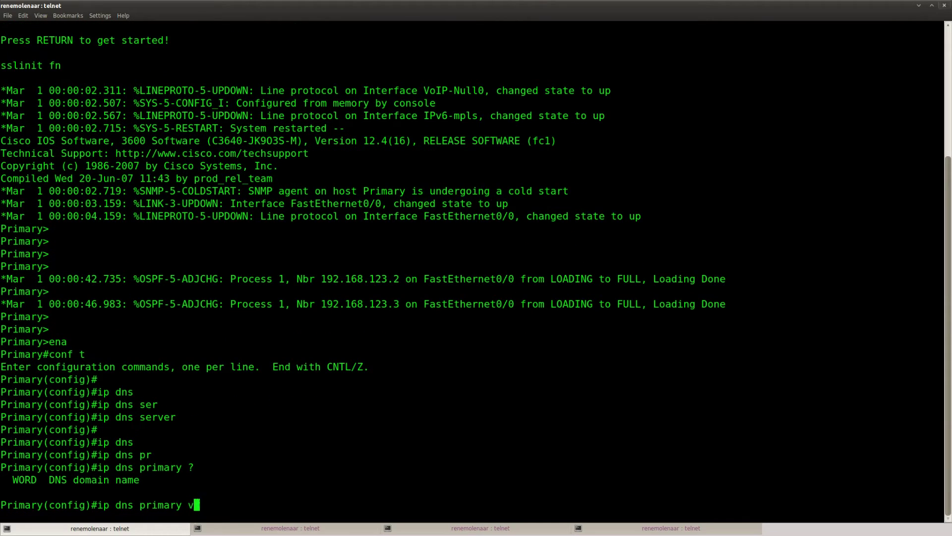
{"action": "type", "text": "vault.local ?"}
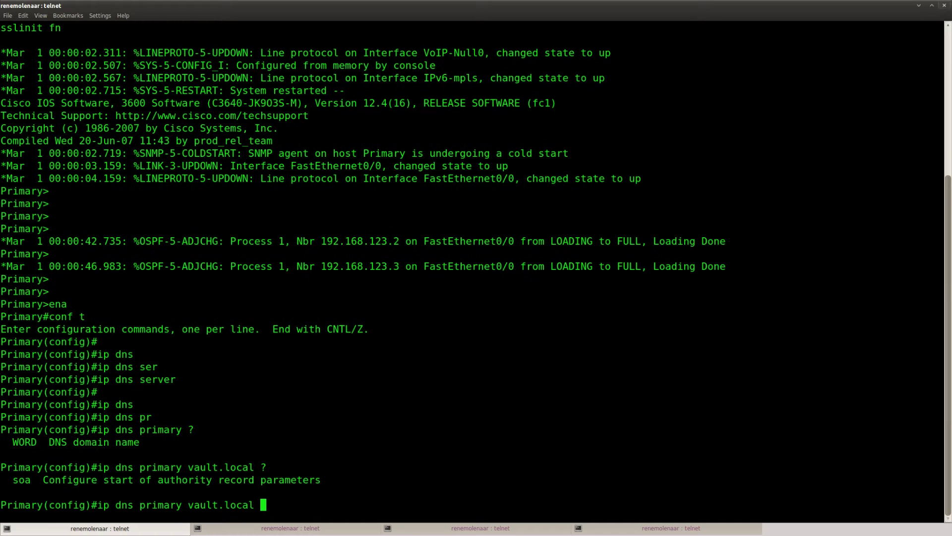
{"action": "type", "text": "so"}
{"action": "key", "text": "Tab"}
{"action": "type", "text": "?"}
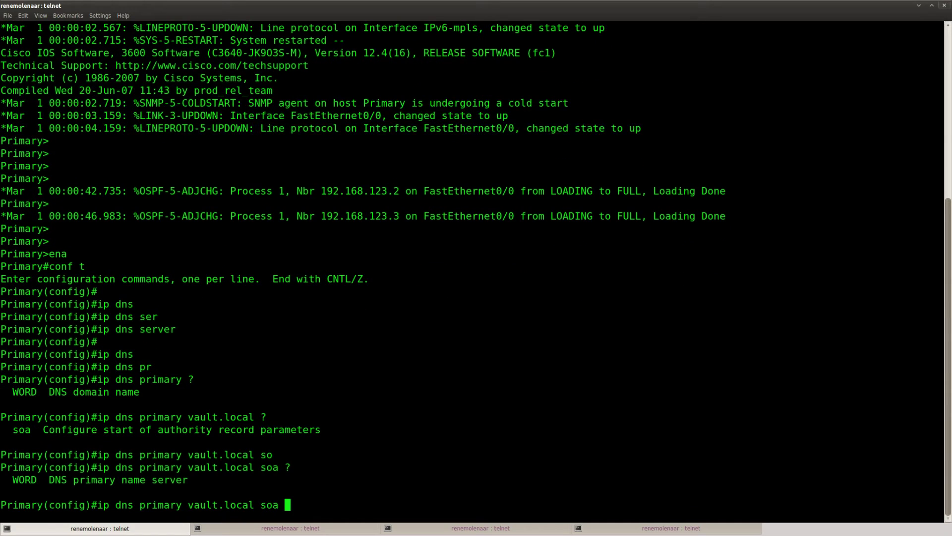
{"action": "type", "text": "ns1"}
{"action": "type", "text": ".vault.lo"}
{"action": "type", "text": "cal"}
{"action": "key", "text": "Return"}
{"action": "key", "text": "Up"}
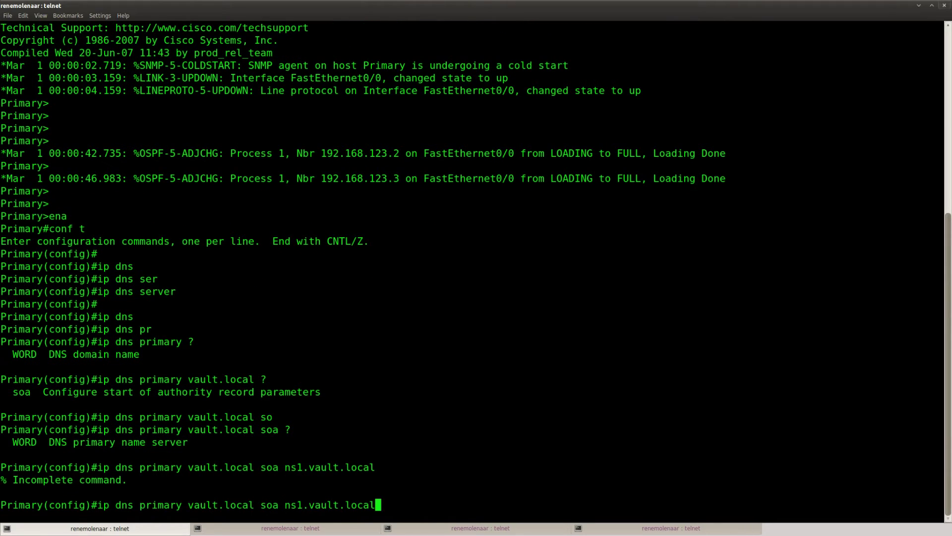
{"action": "type", "text": "?"}
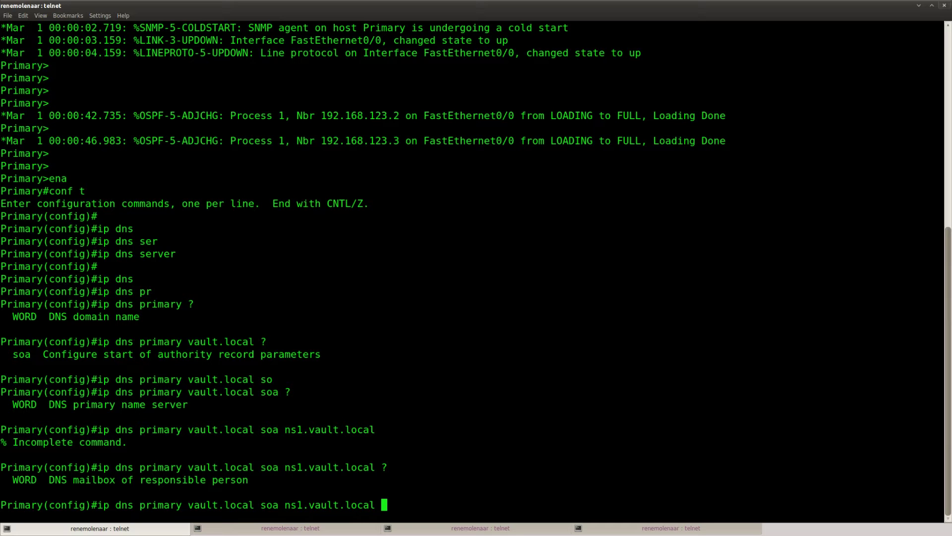
{"action": "type", "text": "rene.vault.local"}
{"action": "key", "text": "Return"}
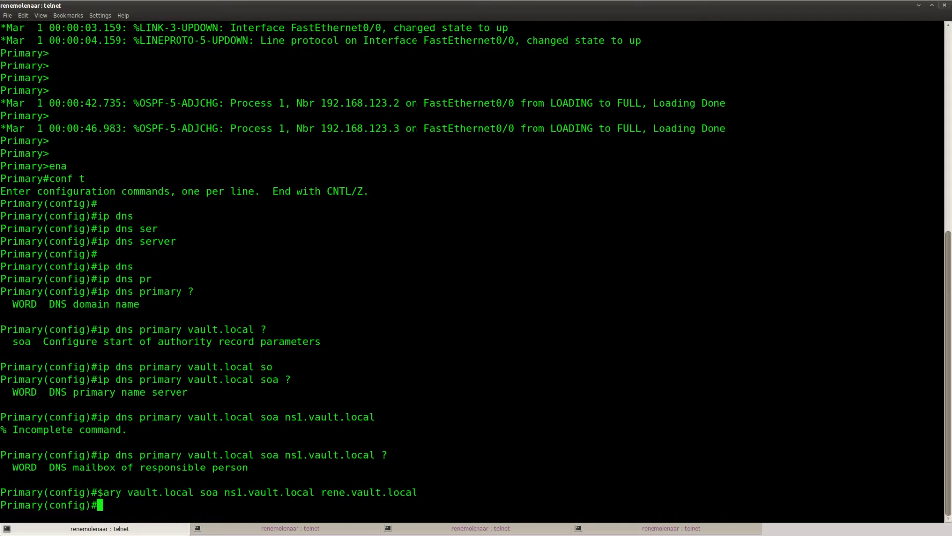
{"action": "key", "text": "Return"}
{"action": "key", "text": "Return"}
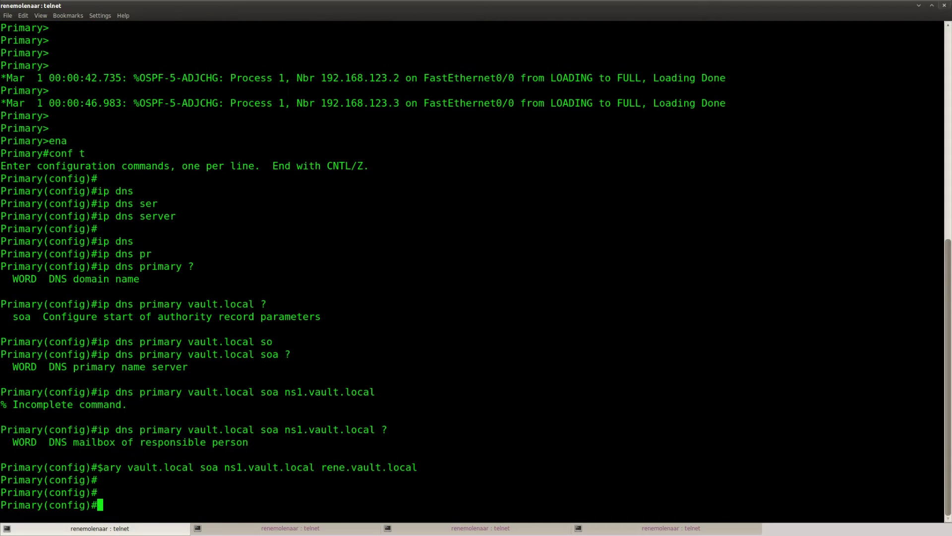
{"action": "left_click", "coordinate": [219, 529]}
{"action": "key", "text": "Return"}
- On Secondary, enter privileged and global config mode and enable 'ip dns server'
{"action": "key", "text": "Return"}
{"action": "key", "text": "Return"}
{"action": "type", "text": "ena"}
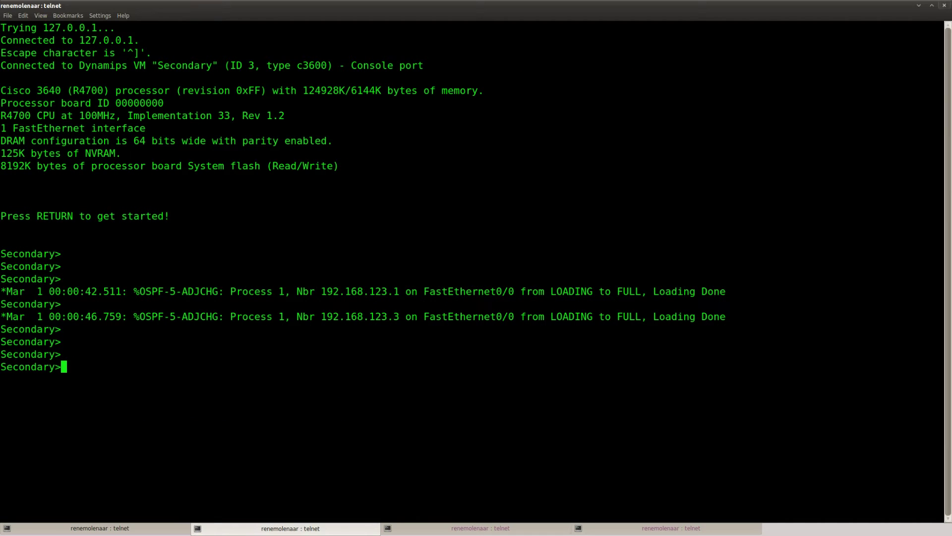
{"action": "key", "text": "Return"}
{"action": "type", "text": "conf t"}
{"action": "key", "text": "Return"}
{"action": "key", "text": "Return"}
{"action": "type", "text": "ip"}
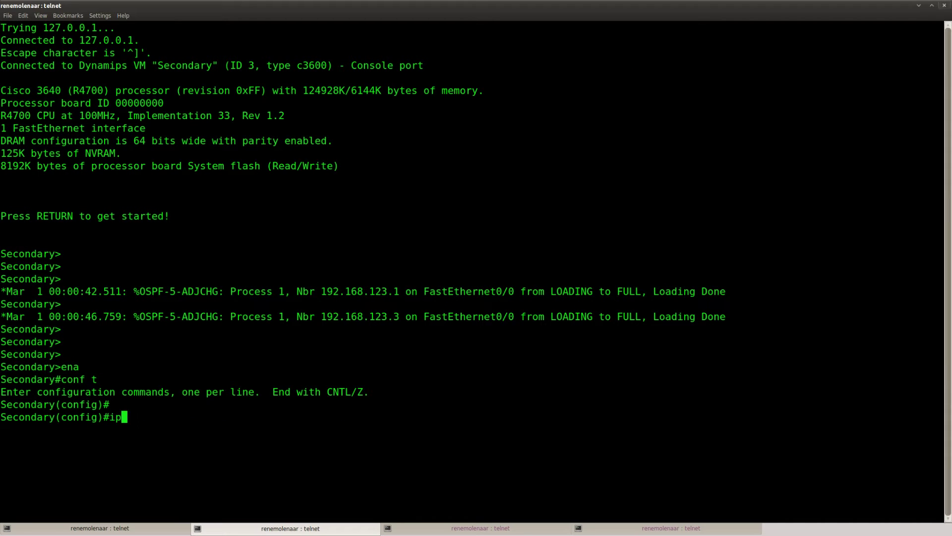
{"action": "type", "text": " dns server"}
{"action": "key", "text": "Return"}
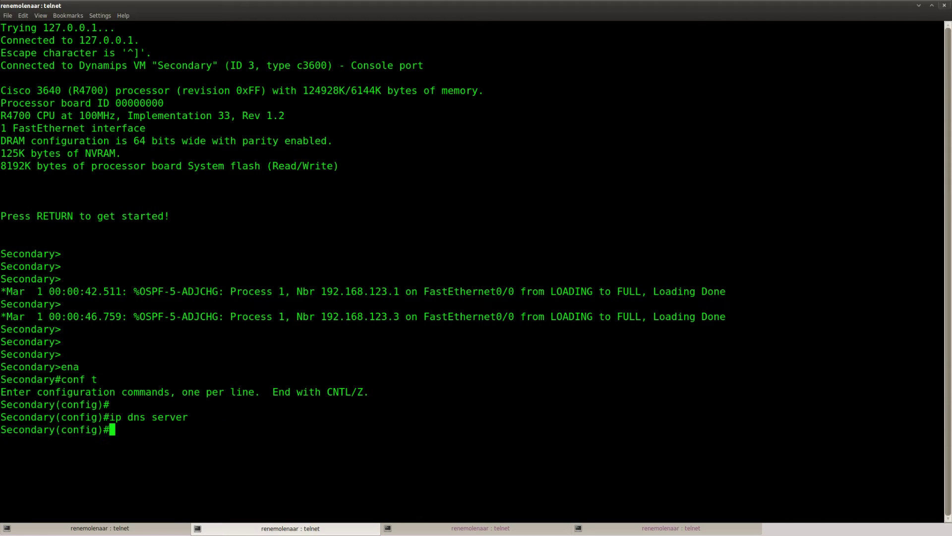
{"action": "key", "text": "Return"}
- Define zone vault.local on Secondary with SOA ns2.vault.local and the admin mailbox
{"action": "type", "text": "ip dns"}
{"action": "key", "text": "Tab"}
{"action": "type", "text": "pr"}
{"action": "key", "text": "Tab"}
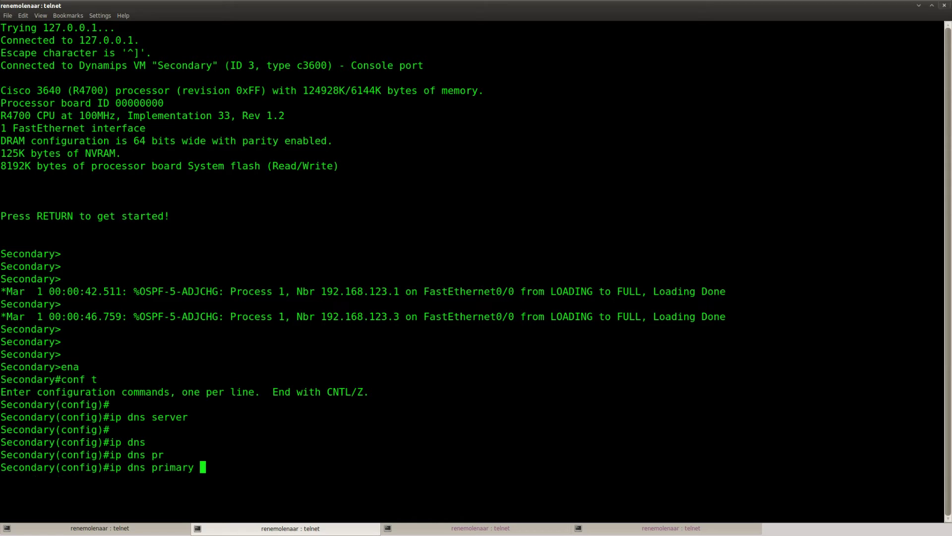
{"action": "key", "text": "BackSpace"}
{"action": "key", "text": "BackSpace"}
{"action": "key", "text": "BackSpace"}
{"action": "key", "text": "BackSpace"}
{"action": "key", "text": "BackSpace"}
{"action": "key", "text": "BackSpace"}
{"action": "key", "text": "BackSpace"}
{"action": "key", "text": "BackSpace"}
{"action": "type", "text": "?"}
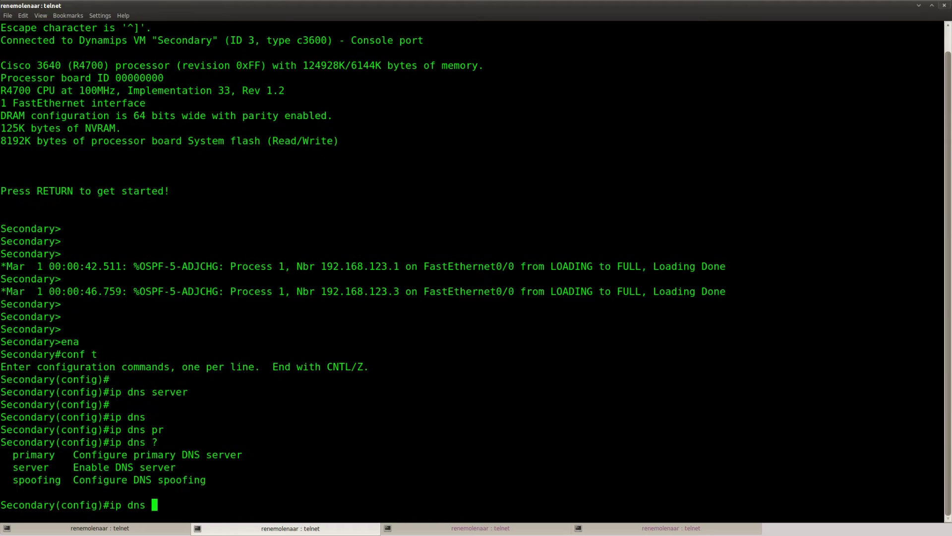
{"action": "type", "text": "pr"}
{"action": "key", "text": "Tab"}
{"action": "type", "text": "?"}
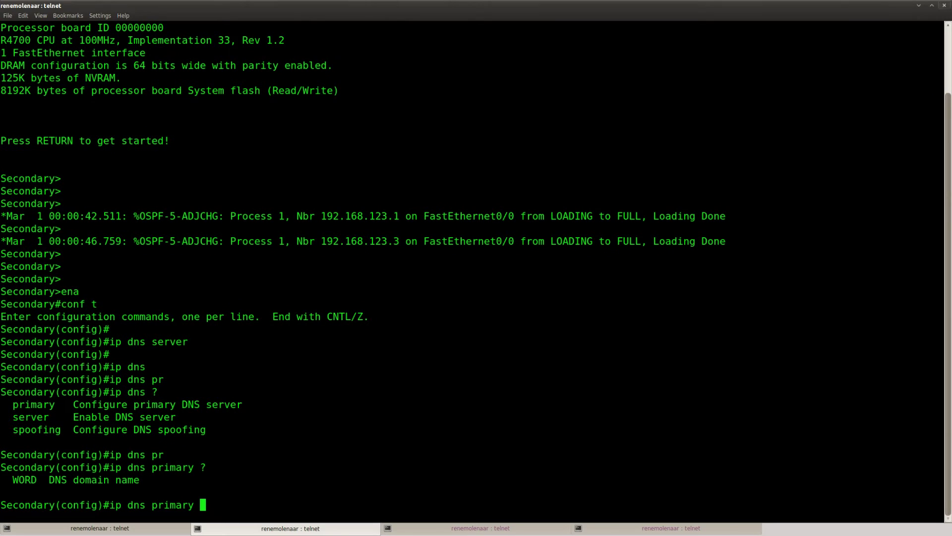
{"action": "type", "text": "vault.local ns2"}
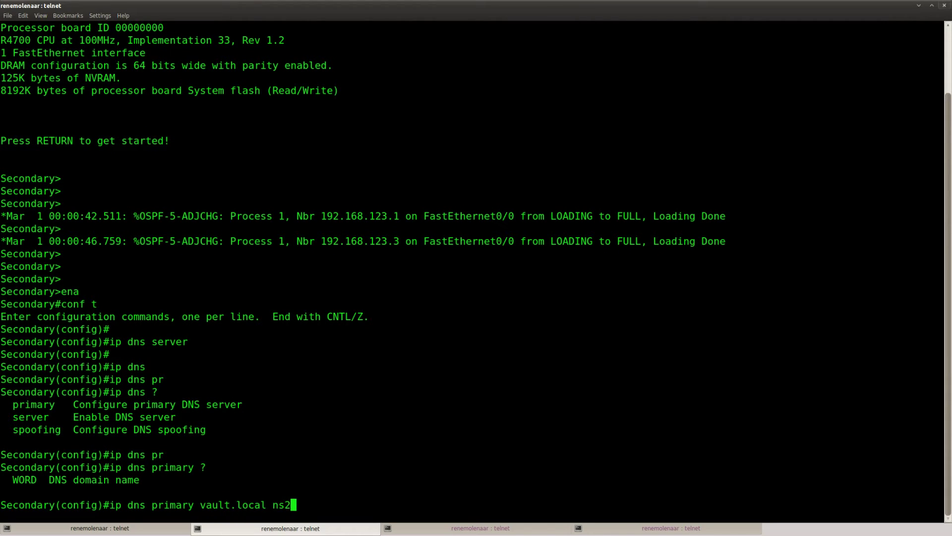
{"action": "key", "text": "BackSpace"}
{"action": "key", "text": "BackSpace"}
{"action": "type", "text": "?so"}
{"action": "key", "text": "Tab"}
{"action": "type", "text": "?ns2."}
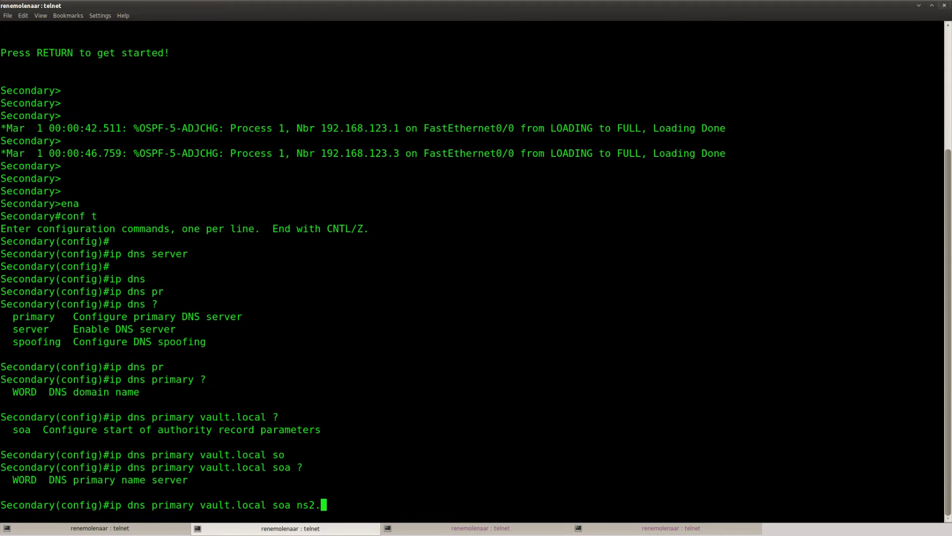
{"action": "type", "text": "vault.local"}
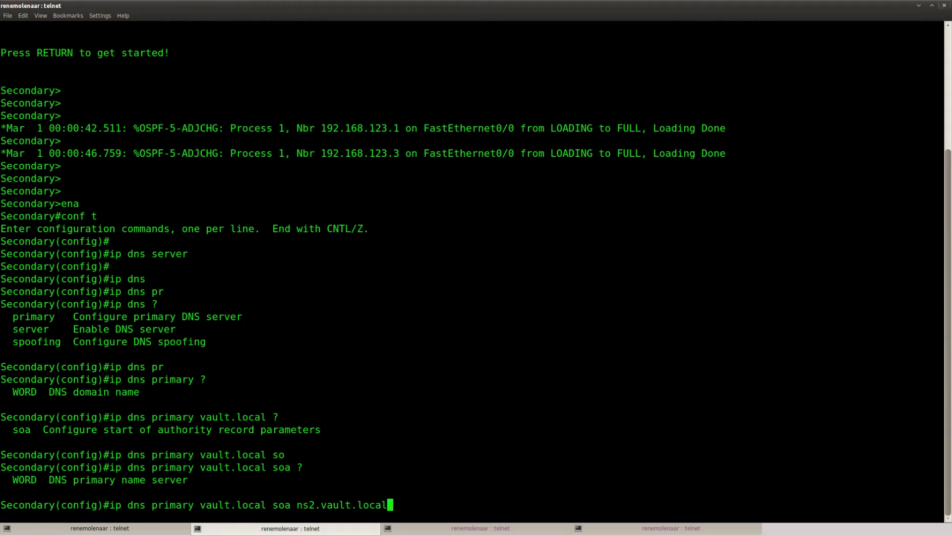
{"action": "type", "text": " ?rene.vault.local"}
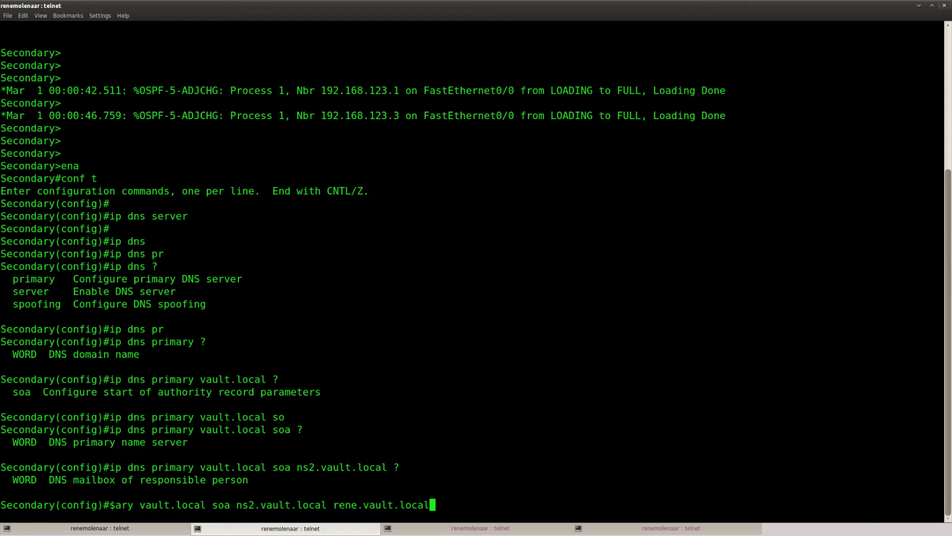
{"action": "key", "text": "Return"}
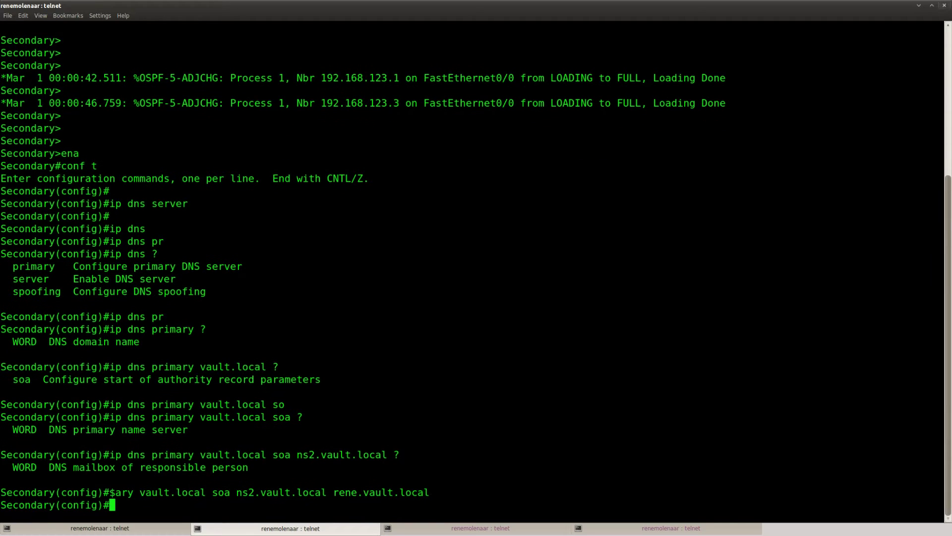
{"action": "key", "text": "Return"}
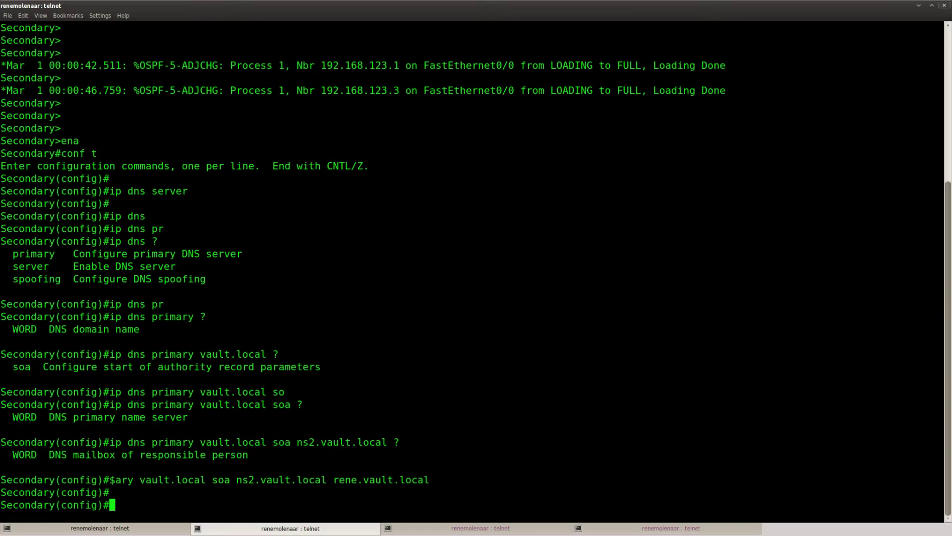
{"action": "key", "text": "Return"}
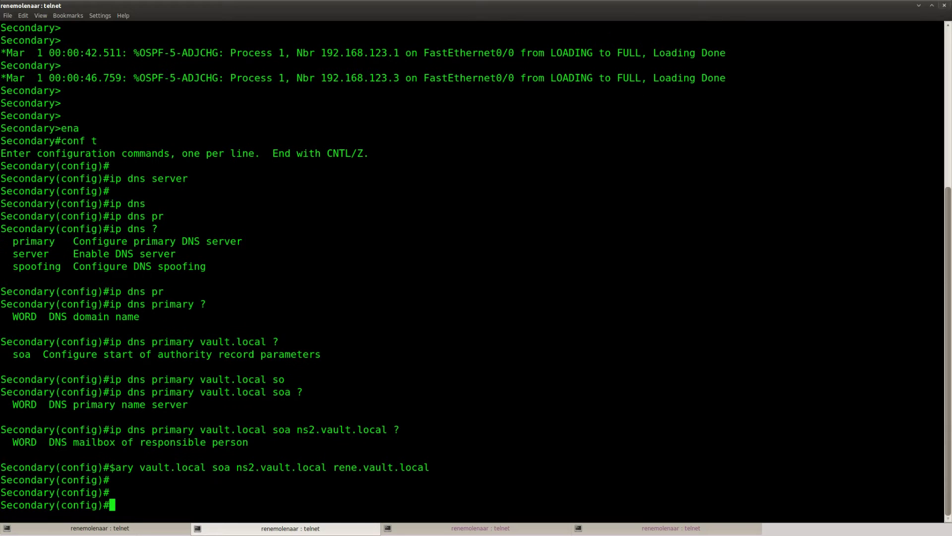
- Add vault.local NS records at 192.168.123.1 and 192.168.123.2 on Secondary
{"action": "type", "text": "ip host"}
{"action": "key", "text": "Tab"}
{"action": "type", "text": "?"}
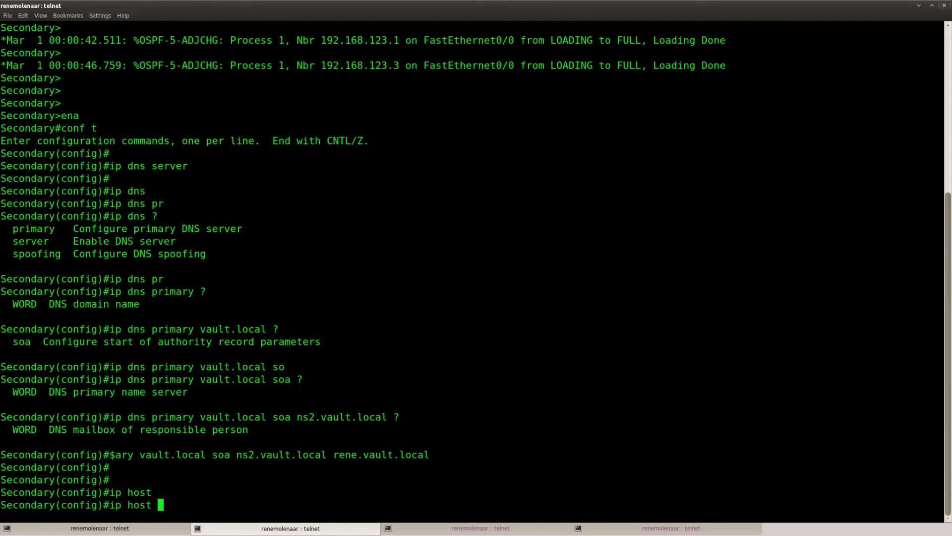
{"action": "type", "text": "v"}
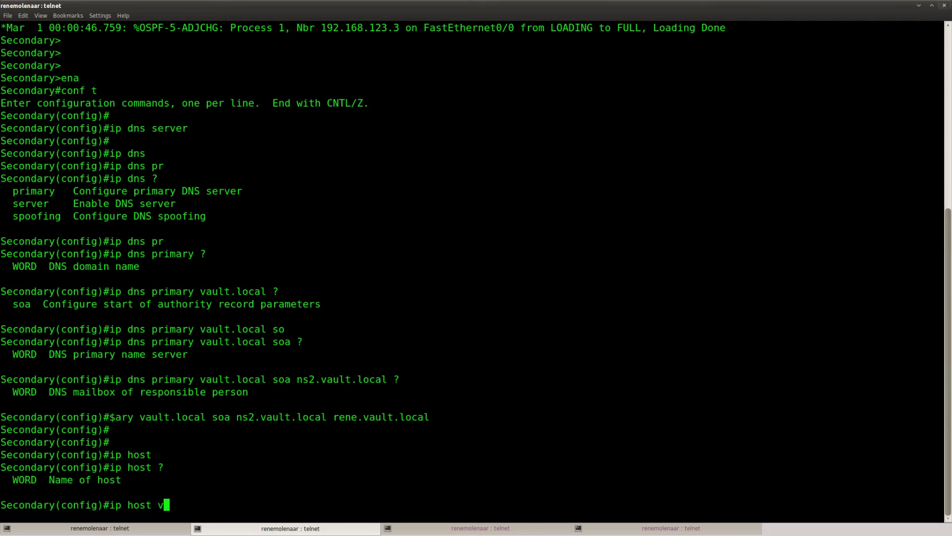
{"action": "type", "text": "ault.local ?"}
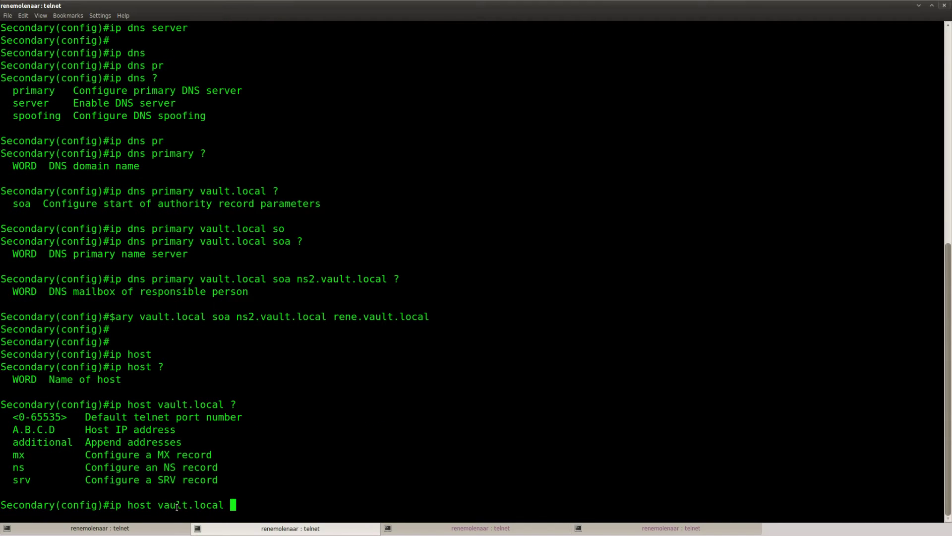
{"action": "left_click_drag", "start_coordinate": [218, 467], "coordinate": [15, 467]}
{"action": "left_click", "coordinate": [214, 474]}
{"action": "type", "text": "ns ?"}
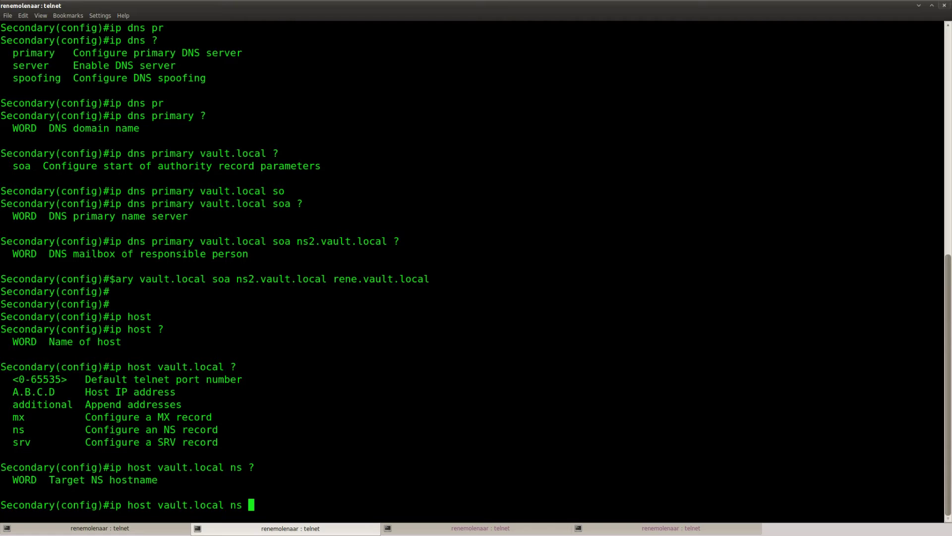
{"action": "type", "text": "192.168.123.1"}
{"action": "key", "text": "Return"}
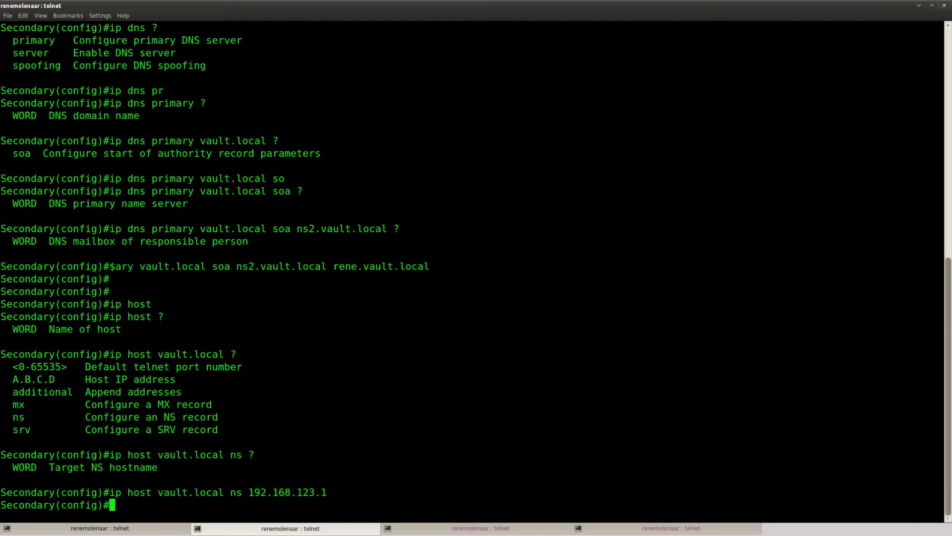
{"action": "left_click_drag", "start_coordinate": [329, 496], "coordinate": [249, 496]}
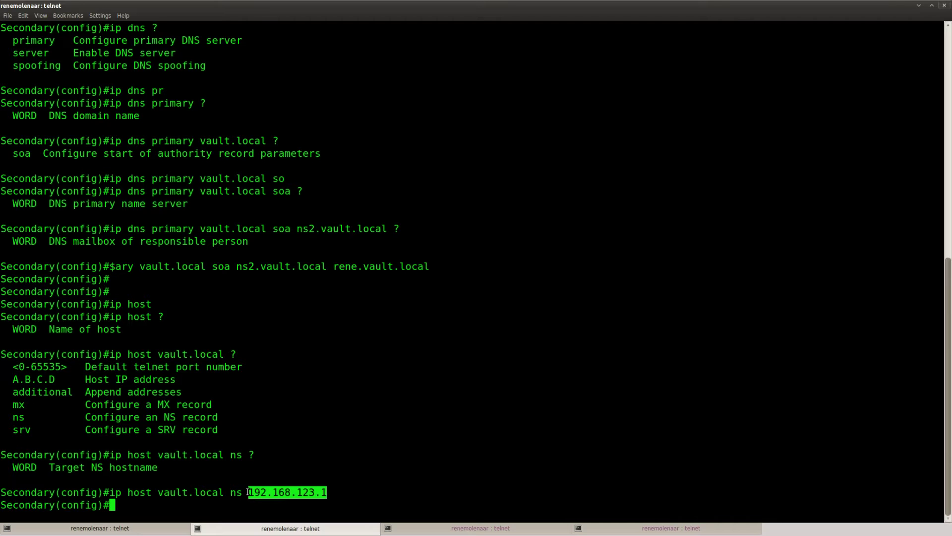
{"action": "left_click", "coordinate": [250, 501]}
{"action": "key", "text": "Up"}
{"action": "key", "text": "BackSpace"}
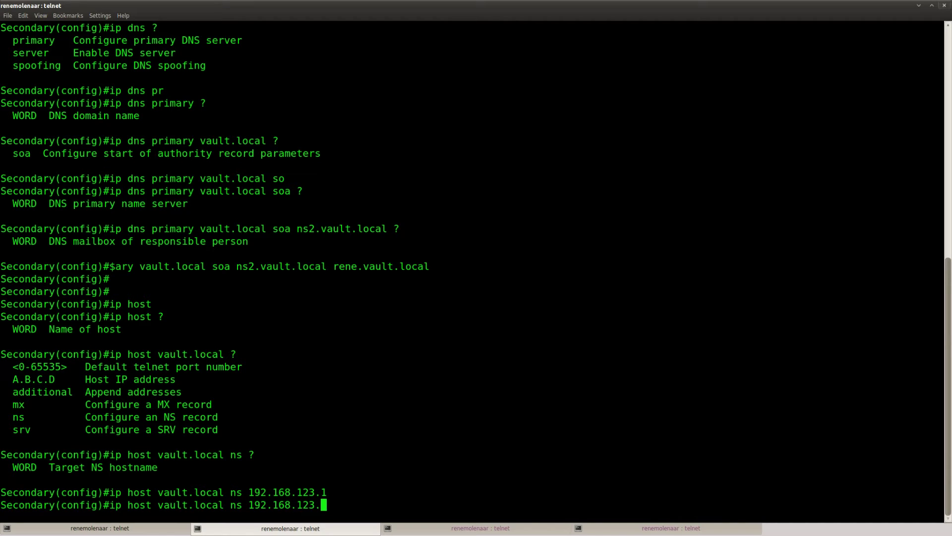
{"action": "type", "text": "2"}
{"action": "key", "text": "Return"}
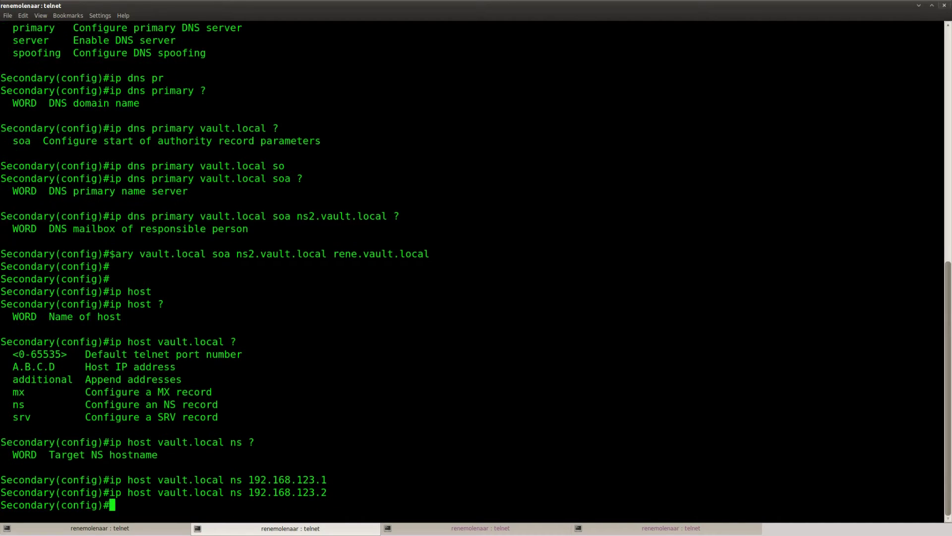
- Check interface addresses with 'do show ip int brief' and copy both NS record commands
{"action": "type", "text": "do show ip in"}
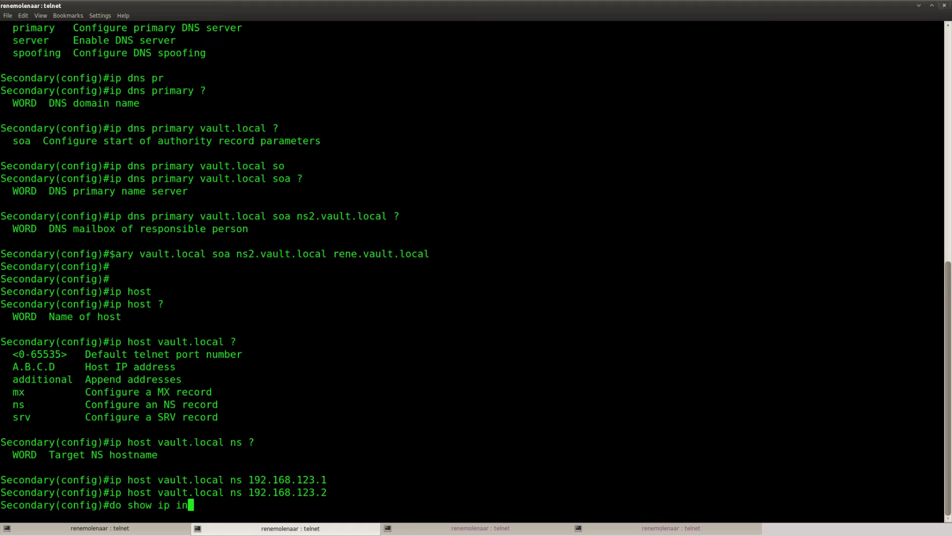
{"action": "type", "text": "t brief"}
{"action": "key", "text": "Return"}
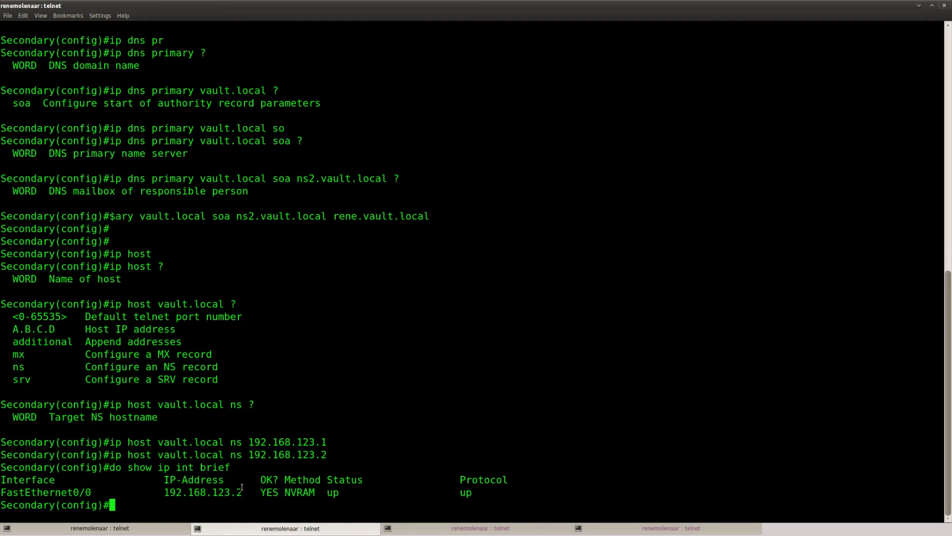
{"action": "left_click_drag", "start_coordinate": [242, 493], "coordinate": [166, 492]}
{"action": "left_click", "coordinate": [167, 493]}
{"action": "left_click_drag", "start_coordinate": [324, 443], "coordinate": [119, 442]}
{"action": "right_click", "coordinate": [119, 441]}
{"action": "left_click", "coordinate": [150, 356]}
- Paste the two vault.local NS record commands into the Primary router's config
{"action": "key", "text": "alt+Tab"}
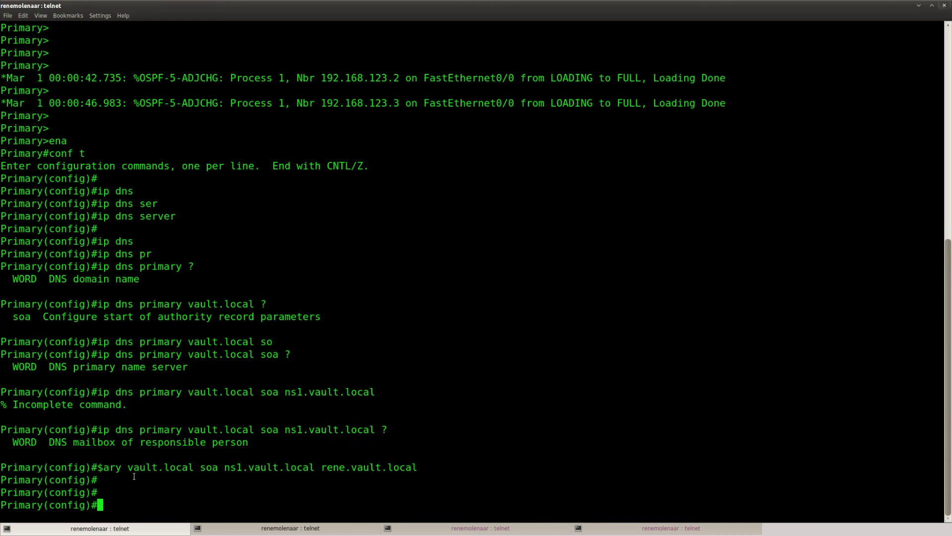
{"action": "key", "text": "Return"}
{"action": "key", "text": "Return"}
{"action": "key", "text": "ctrl+shift+v"}
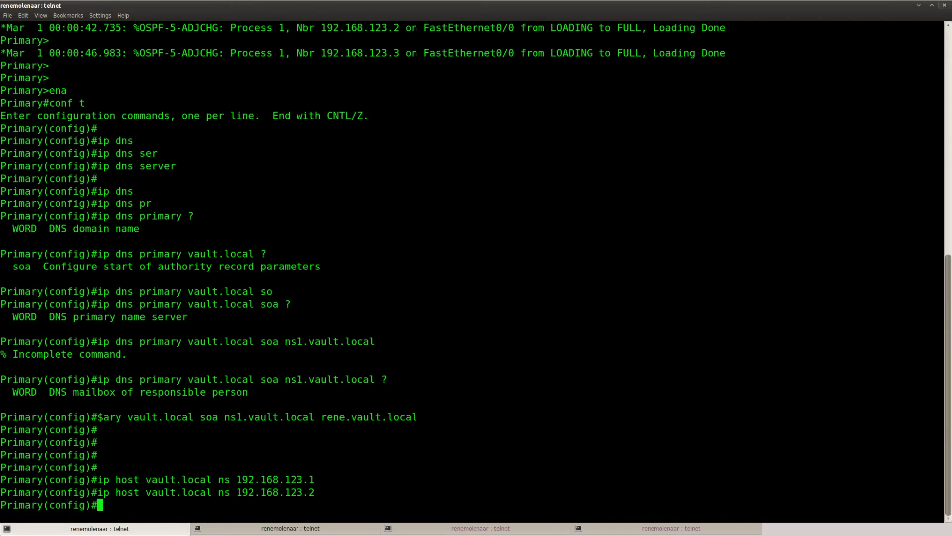
{"action": "key", "text": "Return"}
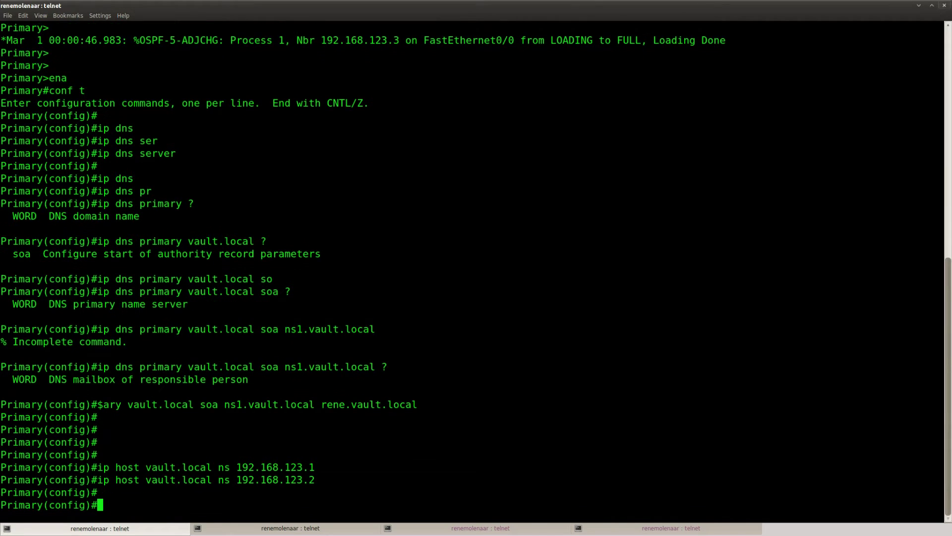
- Test name resolution on Primary by pinging ns2, ns1 and ns
{"action": "type", "text": "do ping ns2"}
{"action": "key", "text": "Return"}
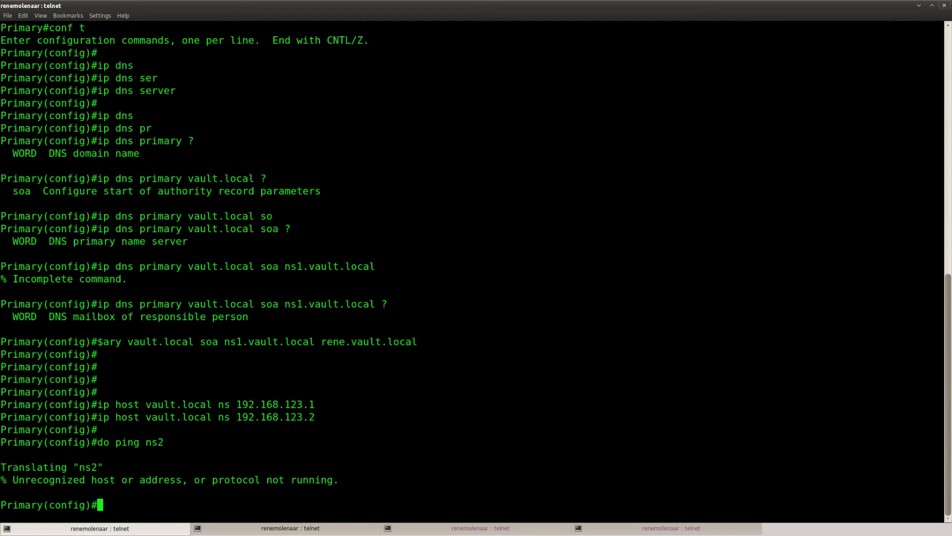
{"action": "key", "text": "Up"}
{"action": "type", "text": "1"}
{"action": "key", "text": "Return"}
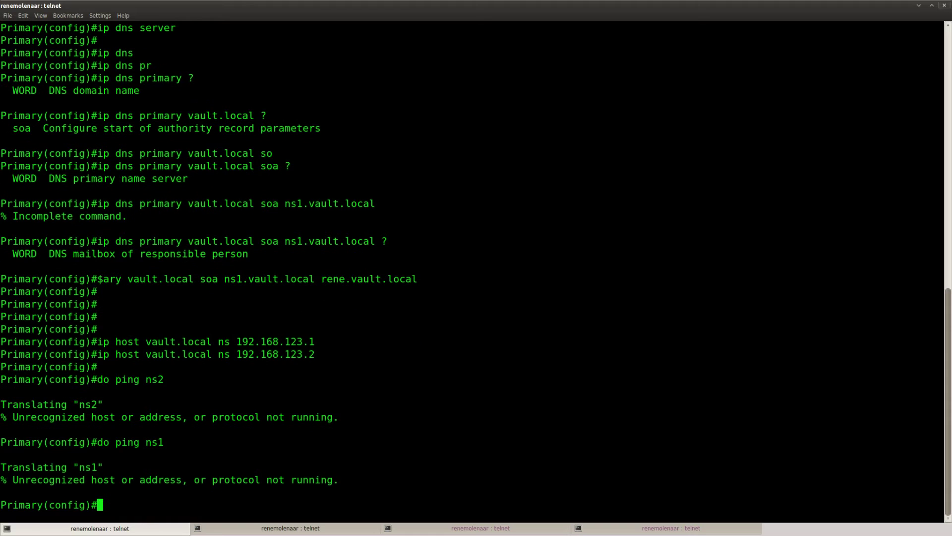
{"action": "key", "text": "Up"}
{"action": "key", "text": "BackSpace"}
{"action": "key", "text": "Return"}
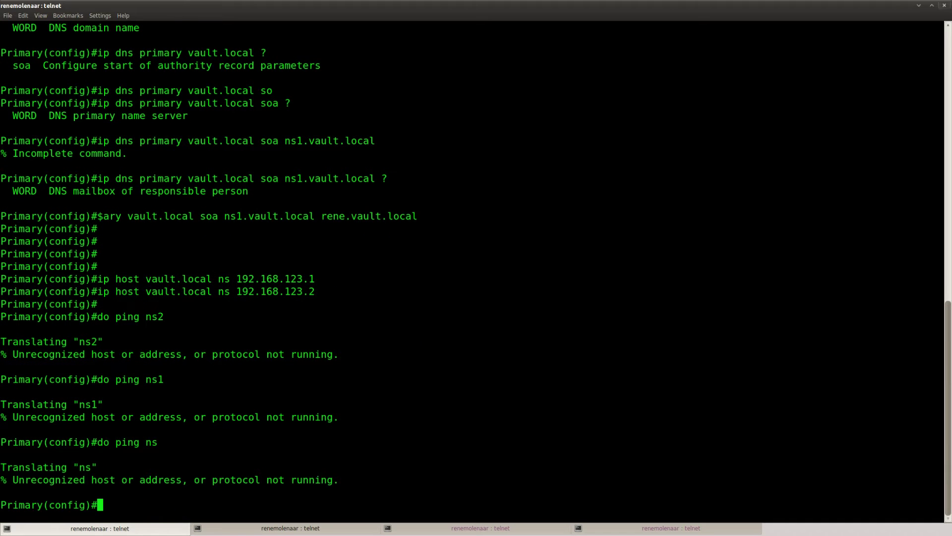
{"action": "key", "text": "Return"}
- Map hostname ns1 to 192.168.123.1 on Primary after the vault.local form is rejected
{"action": "type", "text": "ip host "}
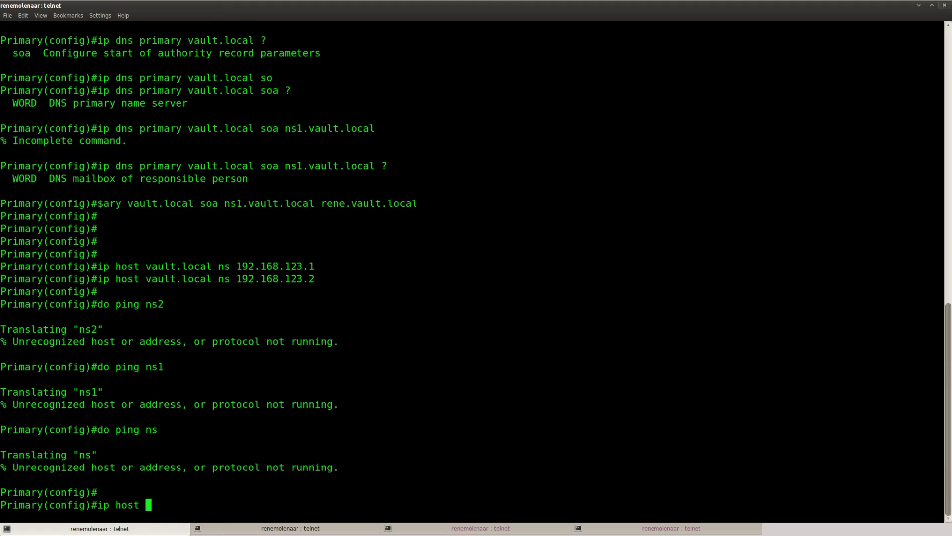
{"action": "type", "text": "vault.local n"}
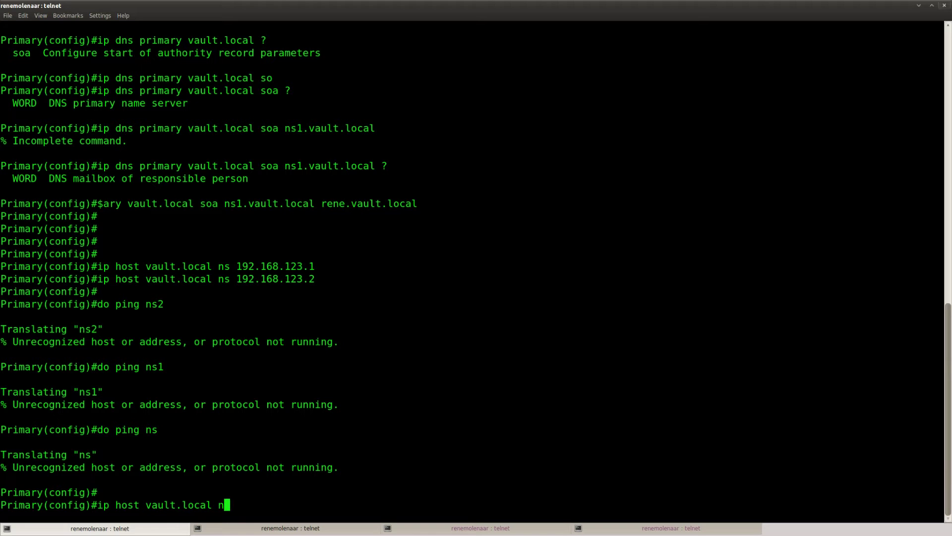
{"action": "type", "text": "s1 192.168.123.1"}
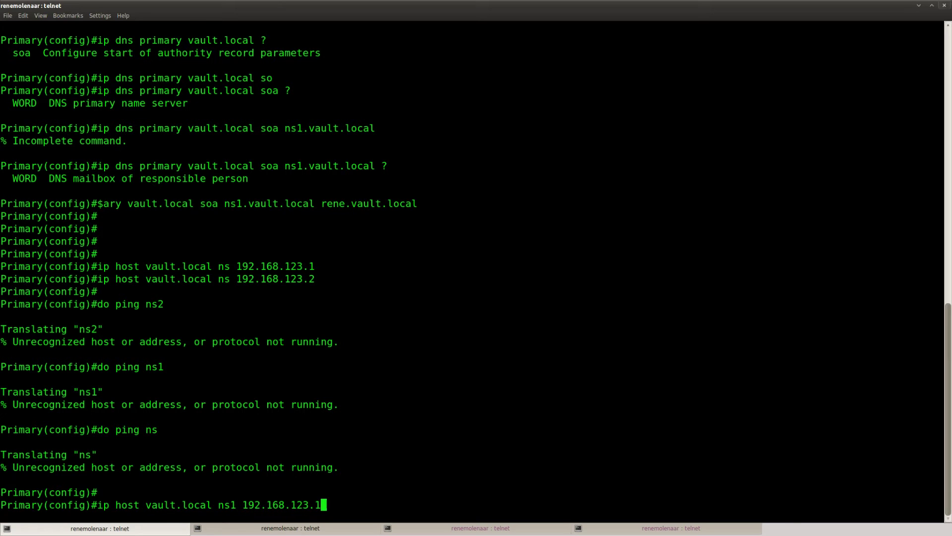
{"action": "key", "text": "Return"}
{"action": "key", "text": "Up"}
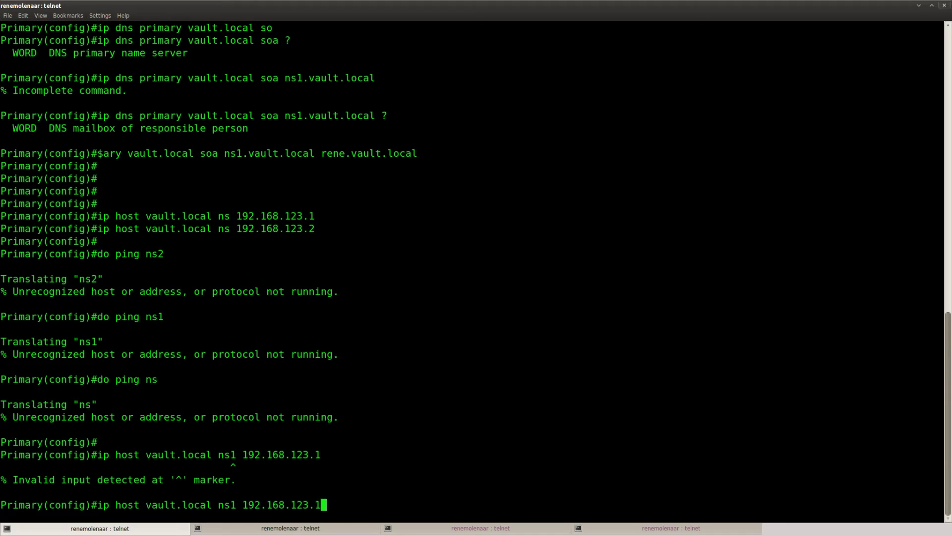
{"action": "key", "text": "BackSpace"}
{"action": "key", "text": "BackSpace"}
{"action": "key", "text": "BackSpace"}
{"action": "key", "text": "BackSpace"}
{"action": "key", "text": "BackSpace"}
{"action": "key", "text": "BackSpace"}
{"action": "key", "text": "BackSpace"}
{"action": "key", "text": "BackSpace"}
{"action": "key", "text": "BackSpace"}
{"action": "key", "text": "BackSpace"}
{"action": "key", "text": "BackSpace"}
{"action": "key", "text": "BackSpace"}
{"action": "key", "text": "BackSpace"}
{"action": "key", "text": "BackSpace"}
{"action": "key", "text": "BackSpace"}
{"action": "key", "text": "BackSpace"}
{"action": "key", "text": "BackSpace"}
{"action": "type", "text": "?"}
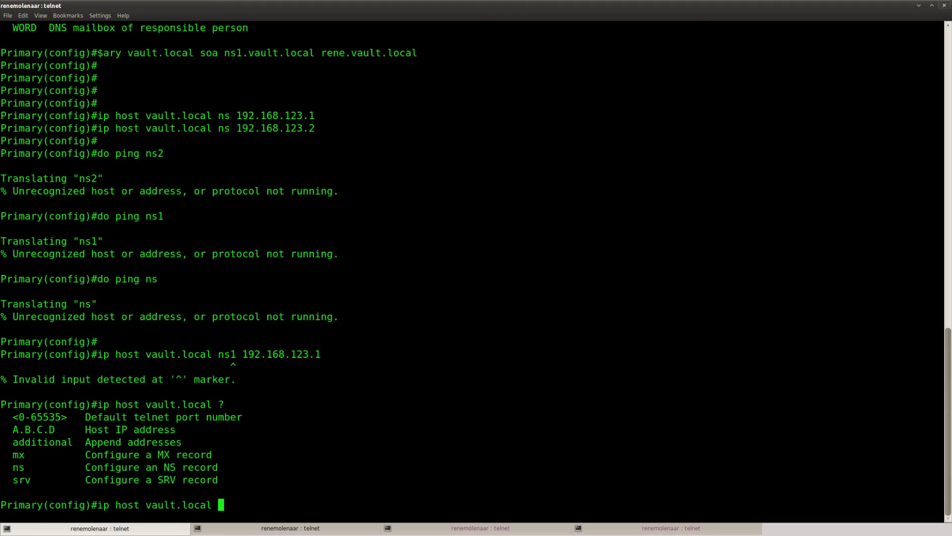
{"action": "key", "text": "BackSpace"}
{"action": "key", "text": "BackSpace"}
{"action": "key", "text": "BackSpace"}
{"action": "key", "text": "BackSpace"}
{"action": "key", "text": "BackSpace"}
{"action": "key", "text": "BackSpace"}
{"action": "key", "text": "BackSpace"}
{"action": "key", "text": "BackSpace"}
{"action": "key", "text": "BackSpace"}
{"action": "key", "text": "BackSpace"}
{"action": "key", "text": "BackSpace"}
{"action": "key", "text": "BackSpace"}
{"action": "type", "text": "?"}
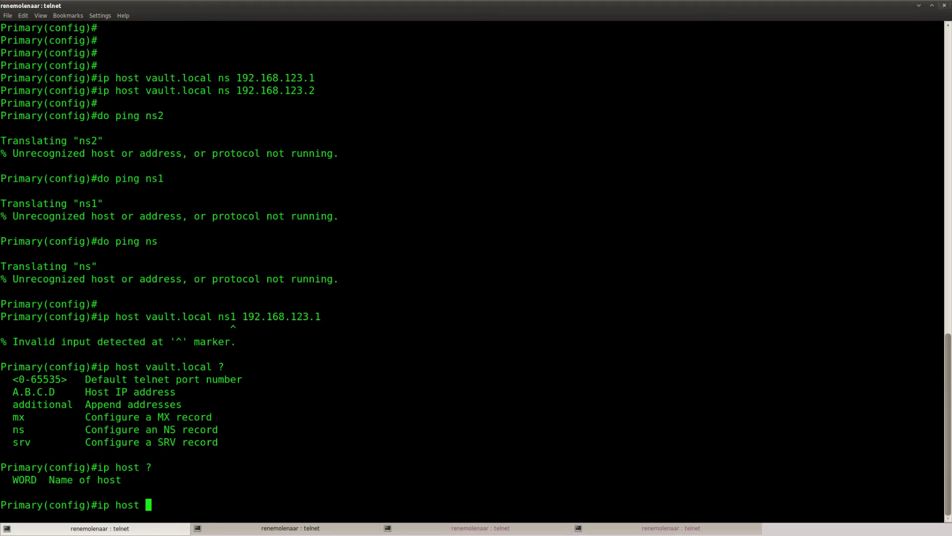
{"action": "type", "text": "ns1 192.168.123.1"}
{"action": "key", "text": "Return"}
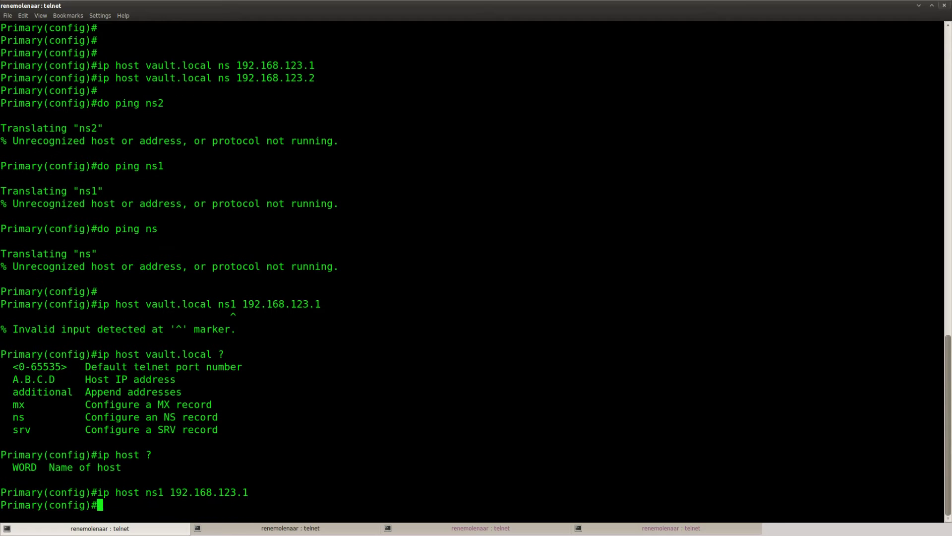
- Map hostname ns2 to 192.168.123.2 on Primary
{"action": "key", "text": "Up"}
{"action": "key", "text": "BackSpace"}
{"action": "type", "text": "2"}
{"action": "key", "text": "Left"}
{"action": "key", "text": "Left"}
{"action": "key", "text": "Left"}
{"action": "key", "text": "Left"}
{"action": "key", "text": "Left"}
{"action": "key", "text": "Left"}
{"action": "key", "text": "Left"}
{"action": "key", "text": "Left"}
{"action": "key", "text": "Left"}
{"action": "key", "text": "Left"}
{"action": "key", "text": "Left"}
{"action": "key", "text": "Left"}
{"action": "key", "text": "Left"}
{"action": "key", "text": "Left"}
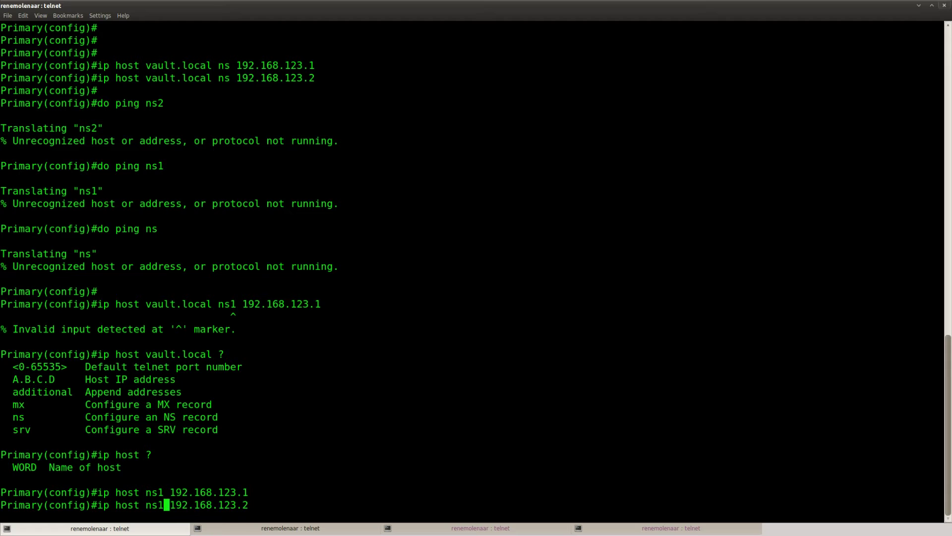
{"action": "key", "text": "BackSpace"}
{"action": "type", "text": "2"}
{"action": "key", "text": "Return"}
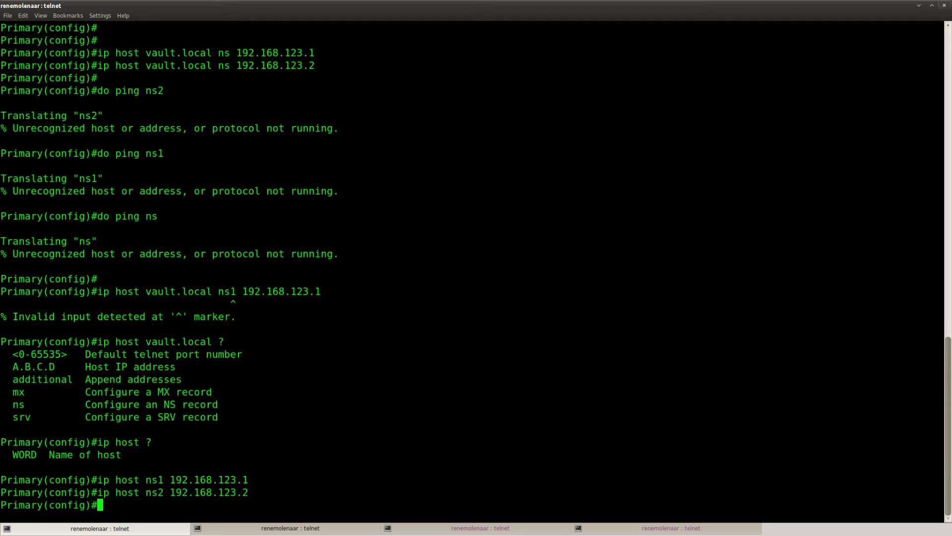
{"action": "left_click", "coordinate": [263, 528]}
- On Secondary, add host entries ns1 192.168.123.1 and ns2 192.168.123.2
{"action": "key", "text": "Return"}
{"action": "key", "text": "Return"}
{"action": "type", "text": "ip ho"}
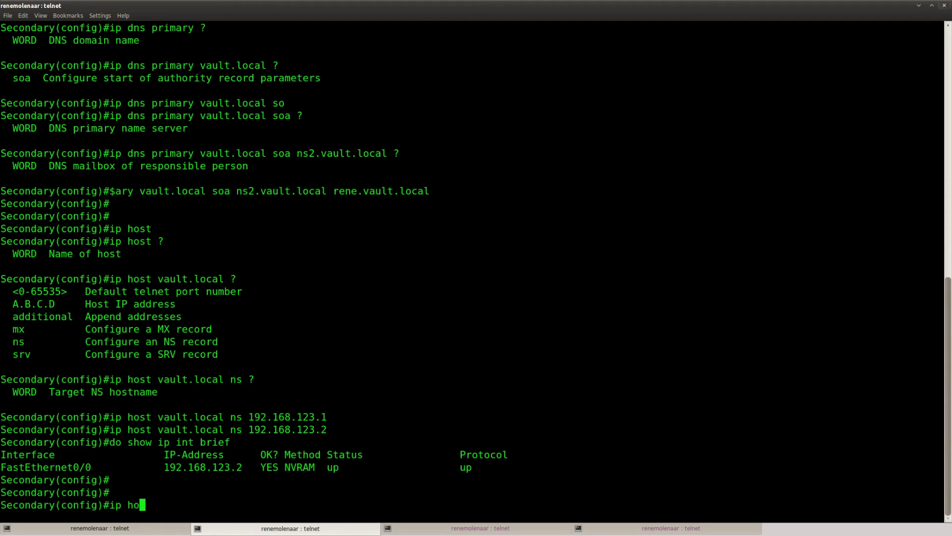
{"action": "type", "text": "st ns1 192.168."}
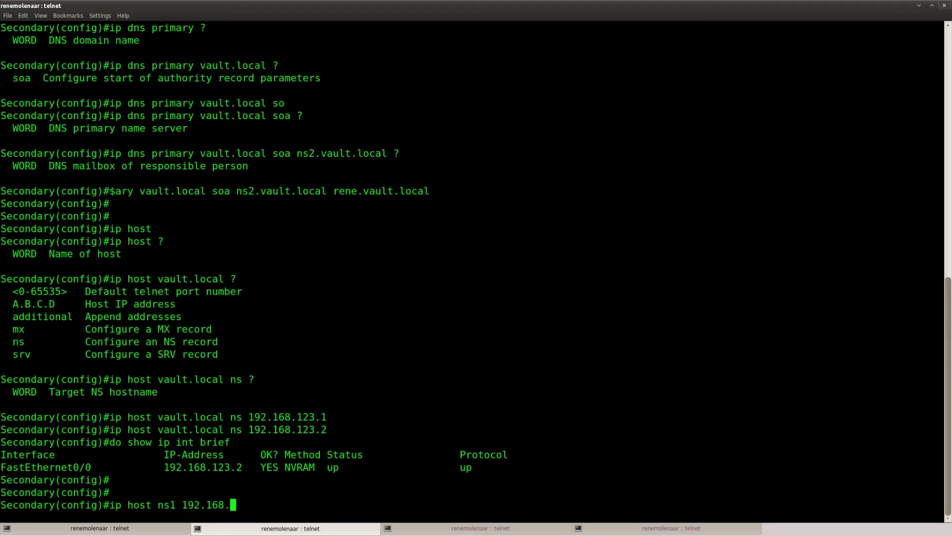
{"action": "type", "text": "123.1"}
{"action": "key", "text": "Return"}
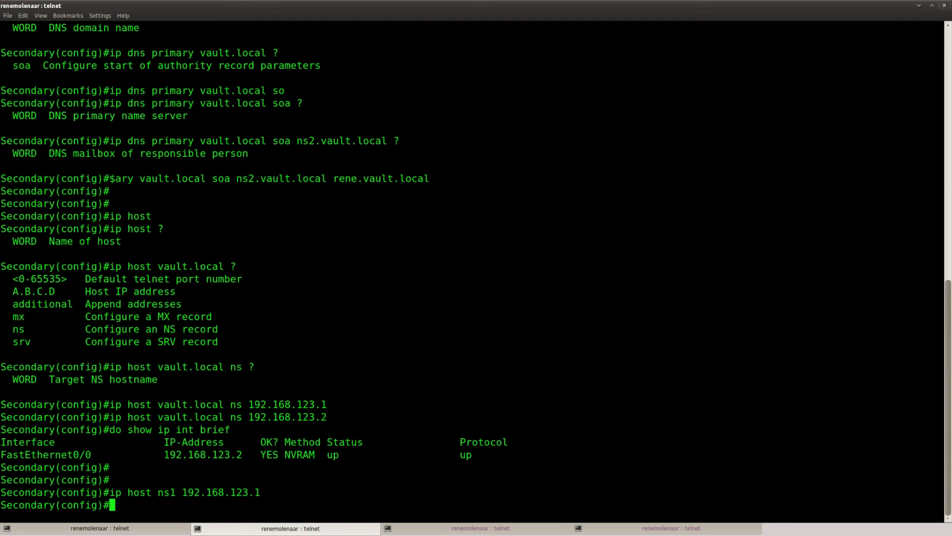
{"action": "key", "text": "Up"}
{"action": "key", "text": "BackSpace"}
{"action": "type", "text": "2"}
{"action": "key", "text": "Left"}
{"action": "key", "text": "Left"}
{"action": "key", "text": "Left"}
{"action": "key", "text": "Left"}
{"action": "key", "text": "Left"}
{"action": "key", "text": "Left"}
{"action": "key", "text": "Left"}
{"action": "key", "text": "Left"}
{"action": "key", "text": "Left"}
{"action": "key", "text": "Left"}
{"action": "key", "text": "Left"}
{"action": "key", "text": "Left"}
{"action": "key", "text": "Left"}
{"action": "key", "text": "Left"}
{"action": "key", "text": "BackSpace"}
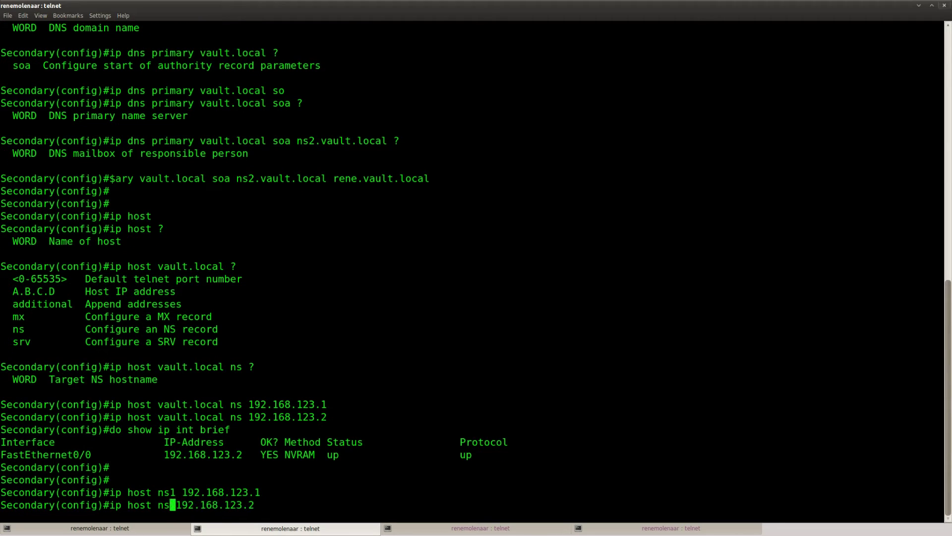
{"action": "type", "text": "2"}
{"action": "key", "text": "Return"}
{"action": "key", "text": "Return"}
- Ping ns1 and ns2 from Secondary to confirm both names resolve
{"action": "type", "text": "do ping n"}
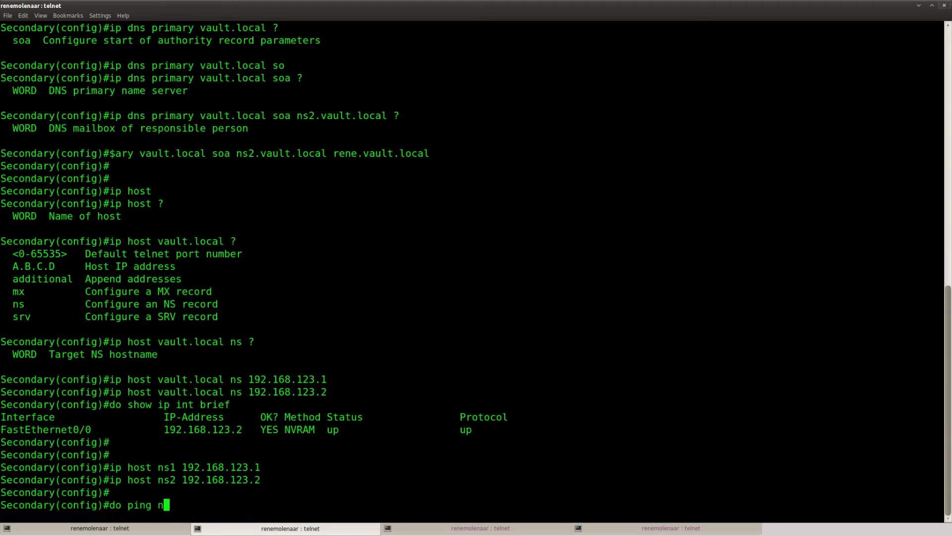
{"action": "type", "text": "s1"}
{"action": "key", "text": "Return"}
{"action": "key", "text": "Up"}
{"action": "type", "text": "2"}
{"action": "key", "text": "Return"}
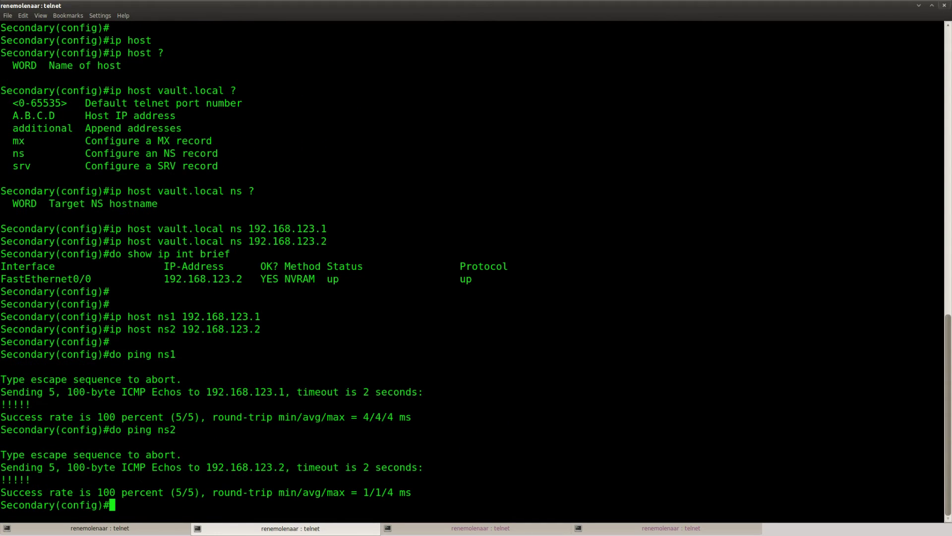
{"action": "key", "text": "Return"}
{"action": "key", "text": "Return"}
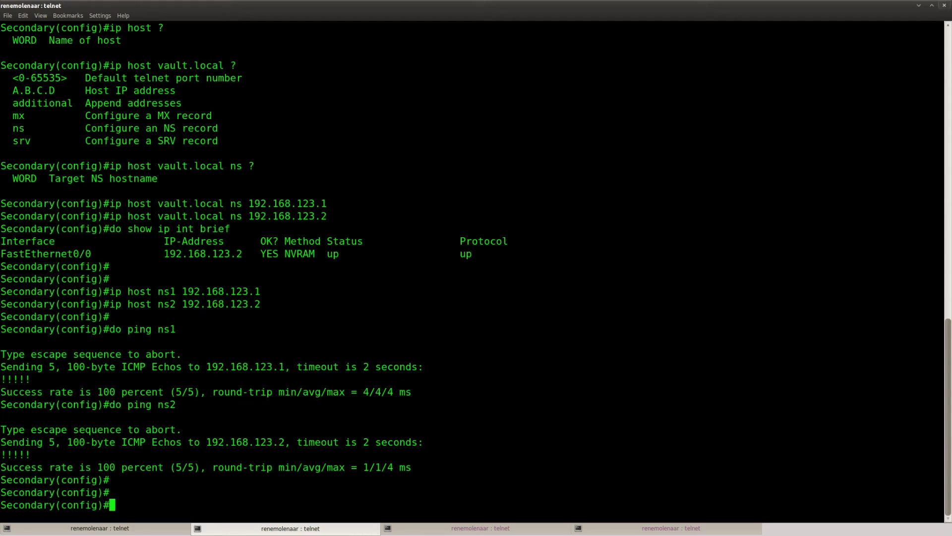
{"action": "left_click_drag", "start_coordinate": [176, 405], "coordinate": [106, 406]}
{"action": "left_click", "coordinate": [107, 406]}
{"action": "key", "text": "alt+Tab"}
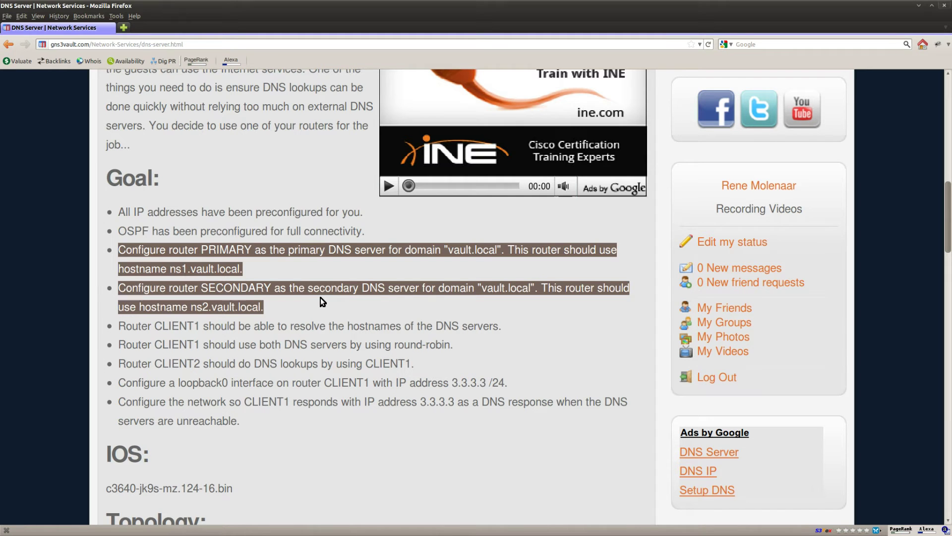
{"action": "left_click_drag", "start_coordinate": [502, 325], "coordinate": [121, 329]}
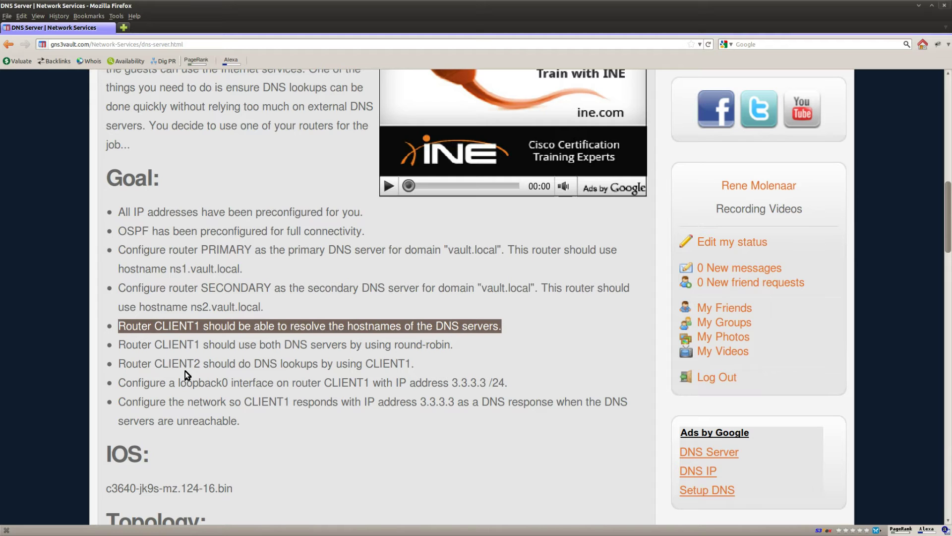
{"action": "left_click", "coordinate": [309, 329]}
{"action": "left_click_drag", "start_coordinate": [291, 326], "coordinate": [404, 328]}
{"action": "left_click", "coordinate": [401, 340]}
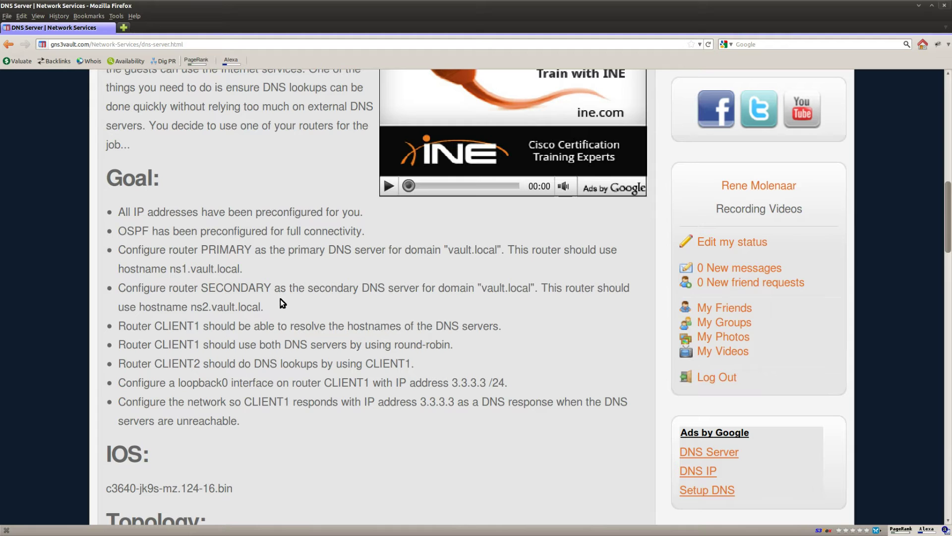
{"action": "key", "text": "alt+Tab"}
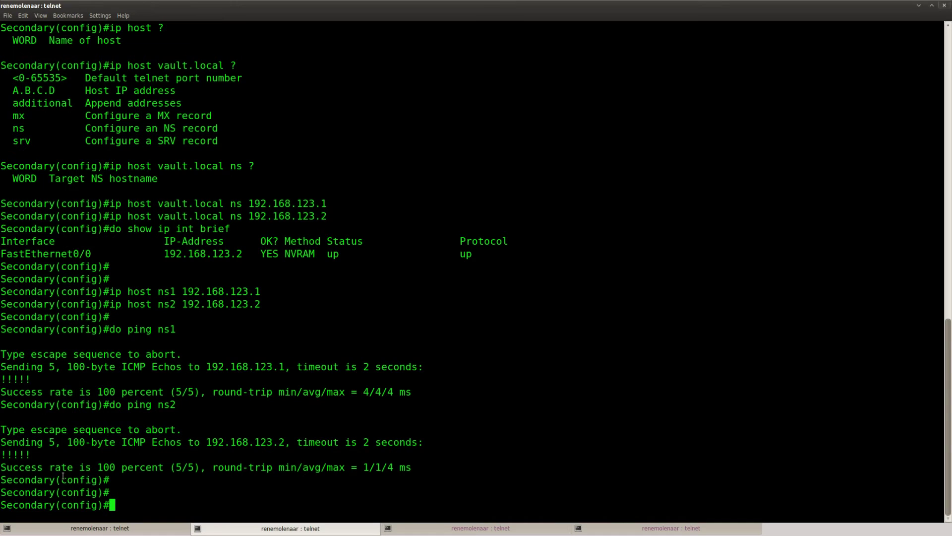
- On Client1, set name servers 192.168.123.1 and 192.168.123.2
{"action": "left_click", "coordinate": [460, 533]}
{"action": "key", "text": "Return"}
{"action": "type", "text": "ena"}
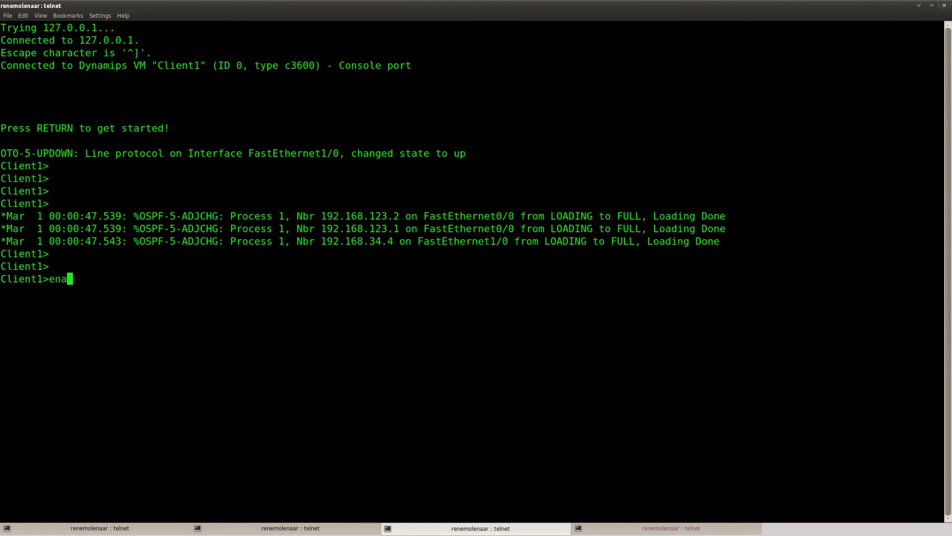
{"action": "key", "text": "Return"}
{"action": "key", "text": "Return"}
{"action": "type", "text": "conf t"}
{"action": "key", "text": "Return"}
{"action": "type", "text": "ip "}
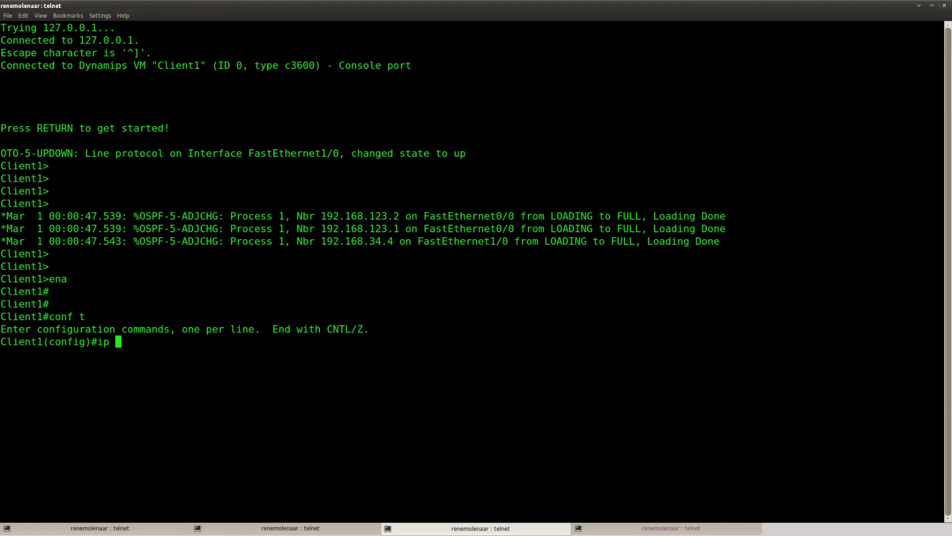
{"action": "type", "text": "name"}
{"action": "key", "text": "Tab"}
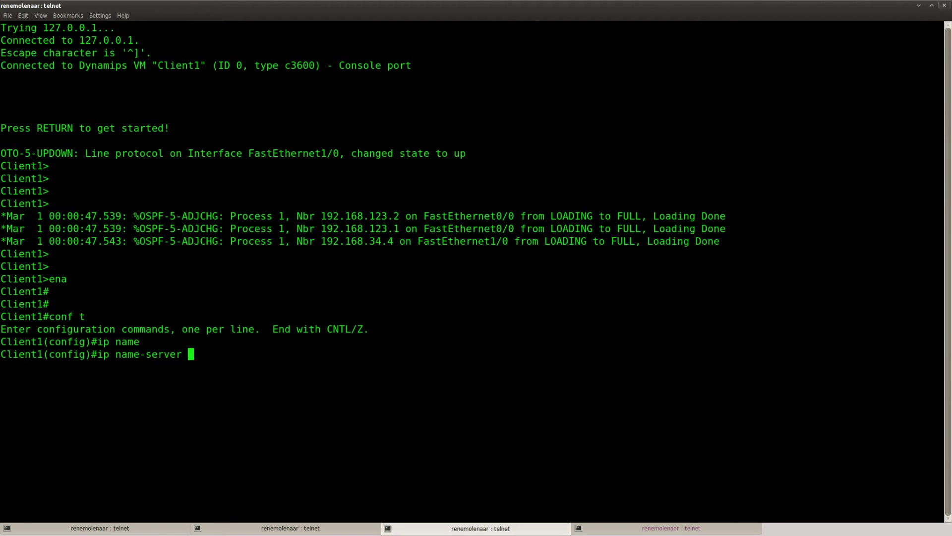
{"action": "type", "text": "?192.168."}
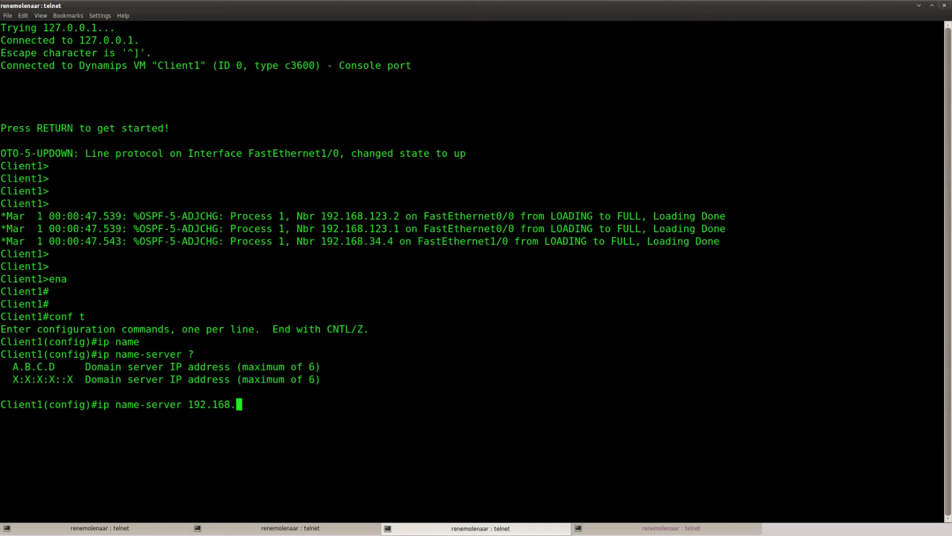
{"action": "type", "text": "123.1 192.168.123.2"}
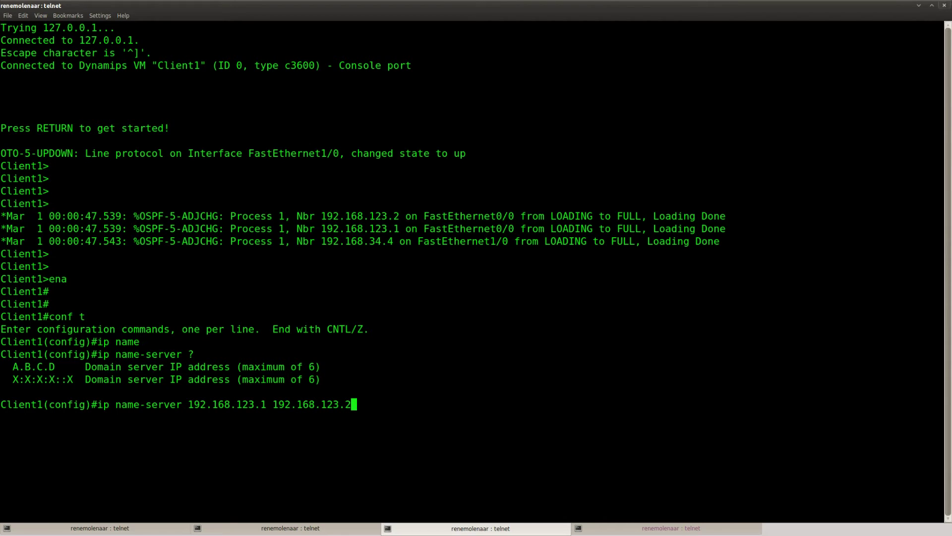
{"action": "key", "text": "Return"}
- Test name resolution from Client1 by pinging ns1 and ns, which does not yet resolve
{"action": "key", "text": "ctrl+z"}
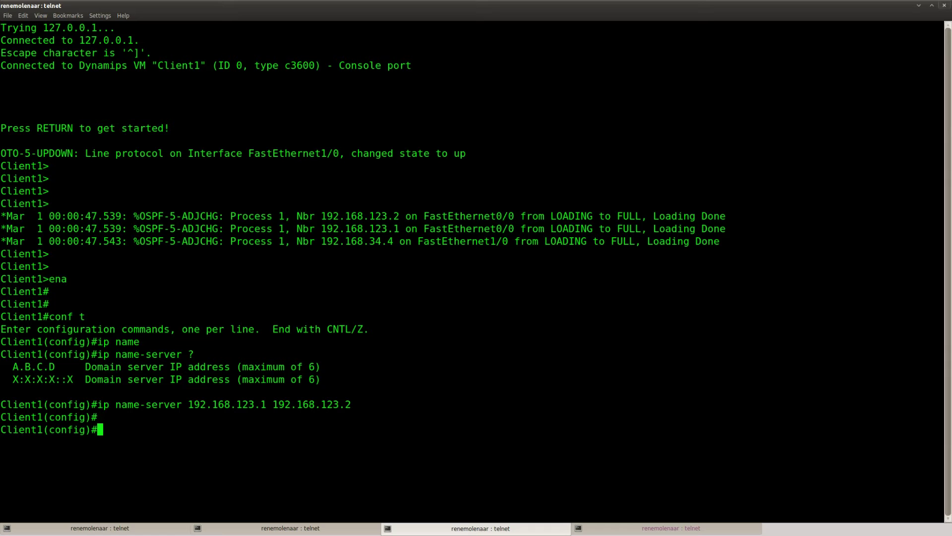
{"action": "type", "text": "pin"}
{"action": "key", "text": "Tab"}
{"action": "type", "text": "ns1"}
{"action": "key", "text": "Return"}
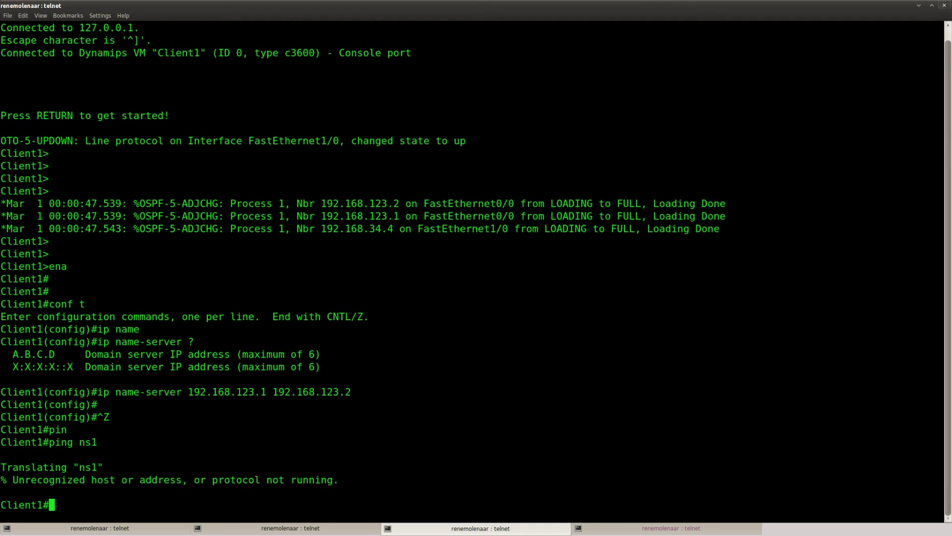
{"action": "key", "text": "Up"}
{"action": "key", "text": "Return"}
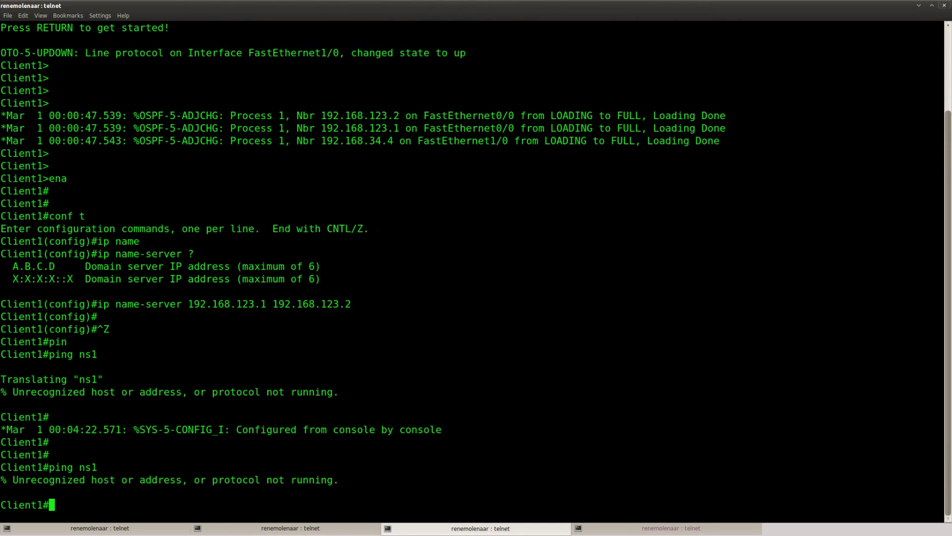
{"action": "key", "text": "Up"}
{"action": "key", "text": "Return"}
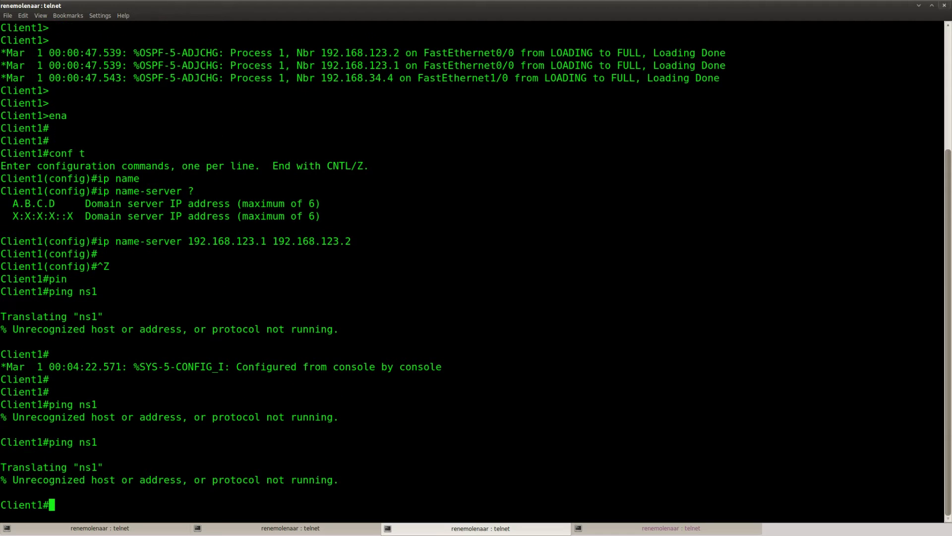
{"action": "key", "text": "Up"}
{"action": "key", "text": "BackSpace"}
{"action": "key", "text": "Return"}
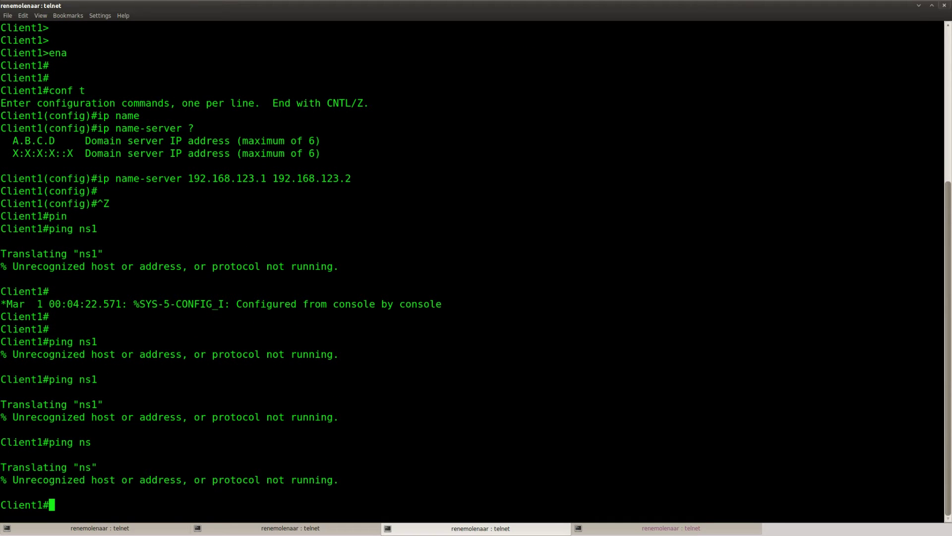
- Enable ip domain-lookup on Client1
{"action": "type", "text": "conf t"}
{"action": "key", "text": "Return"}
{"action": "type", "text": "ip domain"}
{"action": "key", "text": "Tab"}
{"action": "type", "text": "-look"}
{"action": "key", "text": "Tab"}
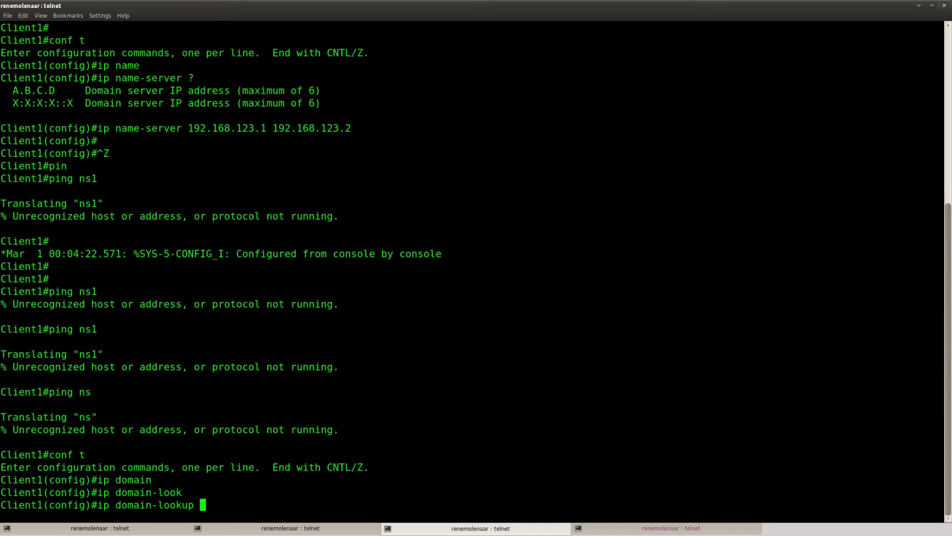
{"action": "key", "text": "Return"}
- Ping ns1 and ns2 from Client1 and highlight the lines showing they resolve through DNS
{"action": "type", "text": "do ping ns1"}
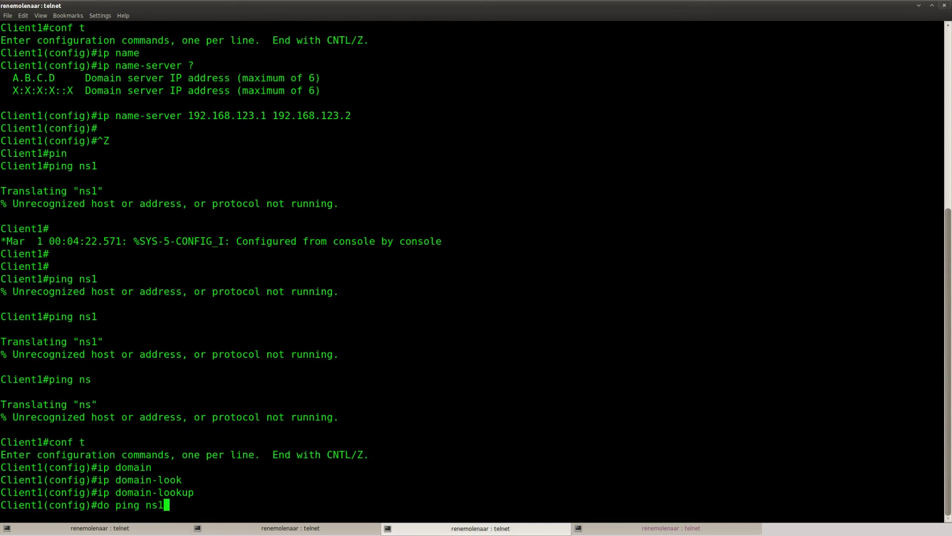
{"action": "key", "text": "Return"}
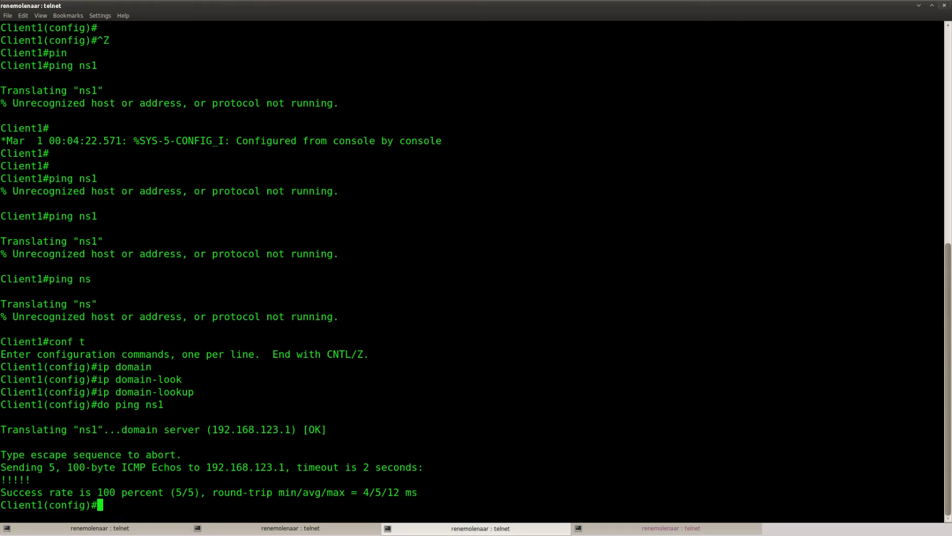
{"action": "key", "text": "Return"}
{"action": "key", "text": "Return"}
{"action": "key", "text": "Return"}
{"action": "key", "text": "Return"}
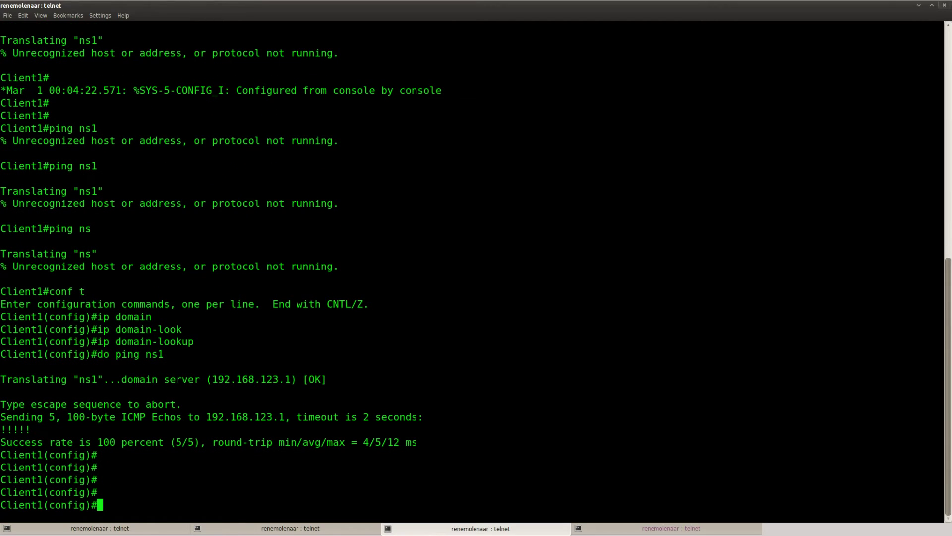
{"action": "left_click_drag", "start_coordinate": [195, 345], "coordinate": [98, 342]}
{"action": "left_click", "coordinate": [158, 458]}
{"action": "key", "text": "Return"}
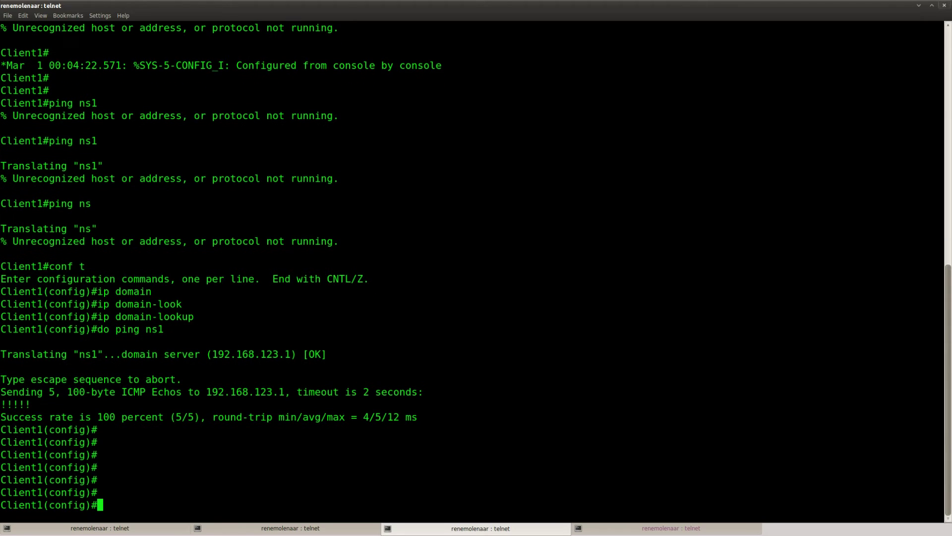
{"action": "type", "text": "do ping ns2"}
{"action": "key", "text": "Return"}
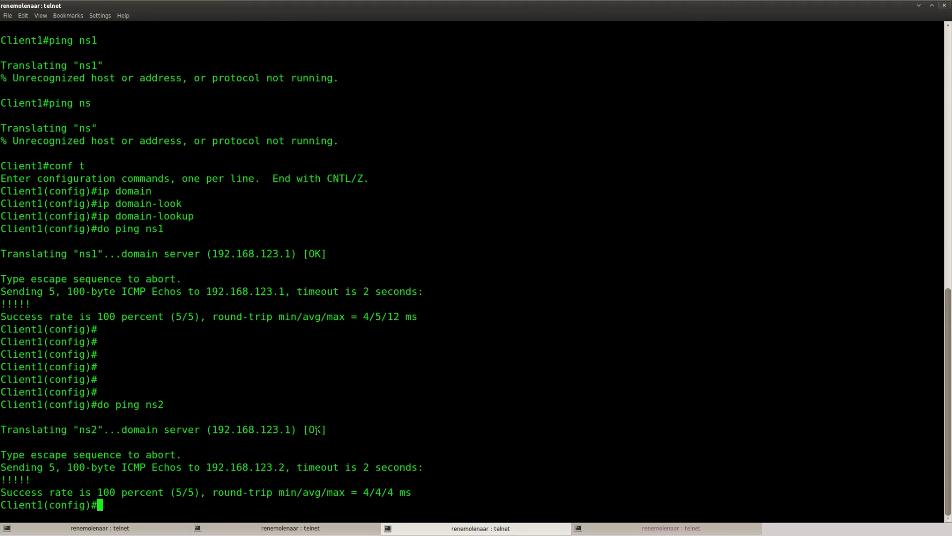
{"action": "left_click_drag", "start_coordinate": [328, 430], "coordinate": [1, 429]}
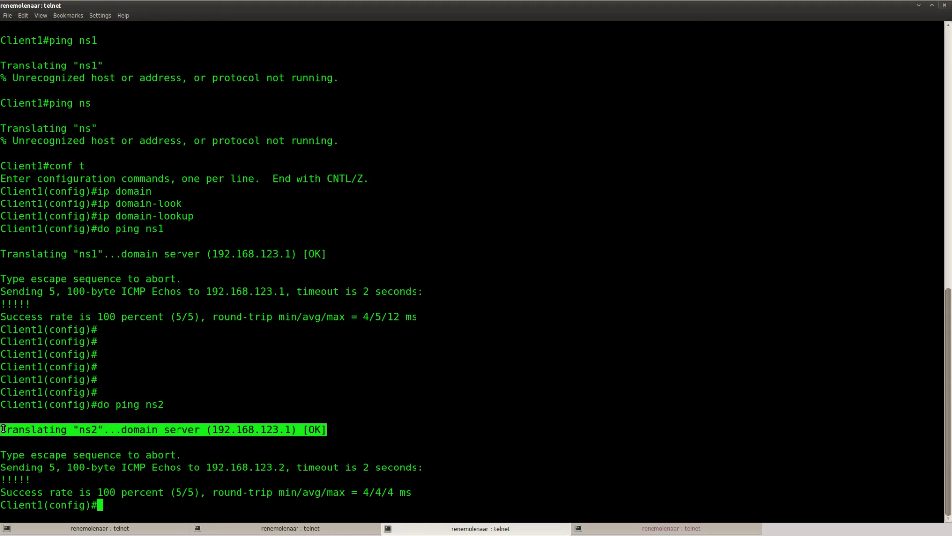
{"action": "left_click", "coordinate": [352, 429]}
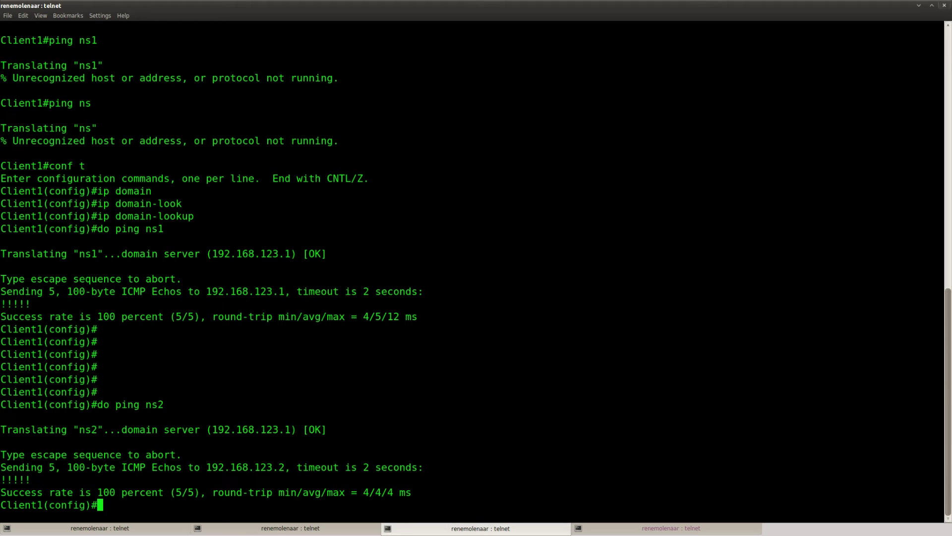
{"action": "key", "text": "alt+Tab"}
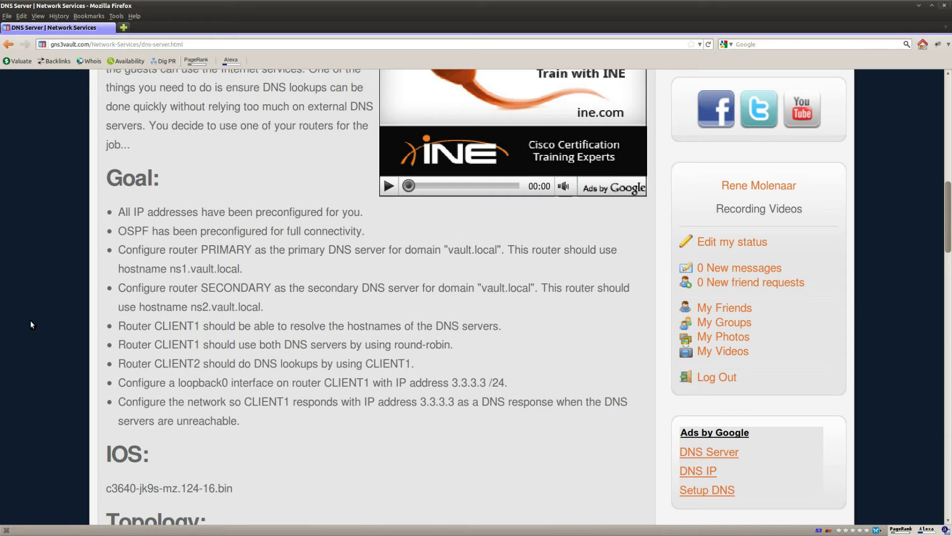
- Highlight the CLIENT1 requirement and the word 'round-robin' on the lab page
{"action": "left_click_drag", "start_coordinate": [469, 344], "coordinate": [118, 343]}
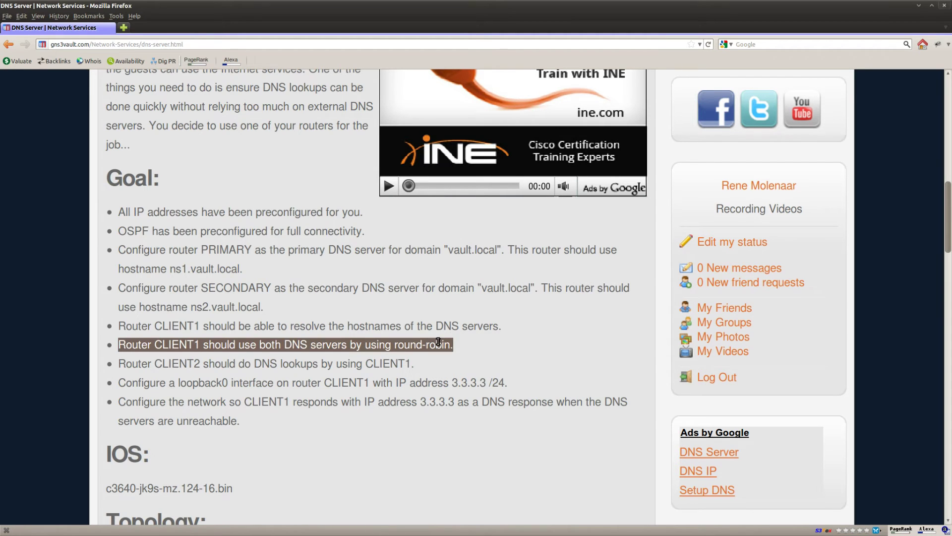
{"action": "left_click_drag", "start_coordinate": [450, 344], "coordinate": [397, 344]}
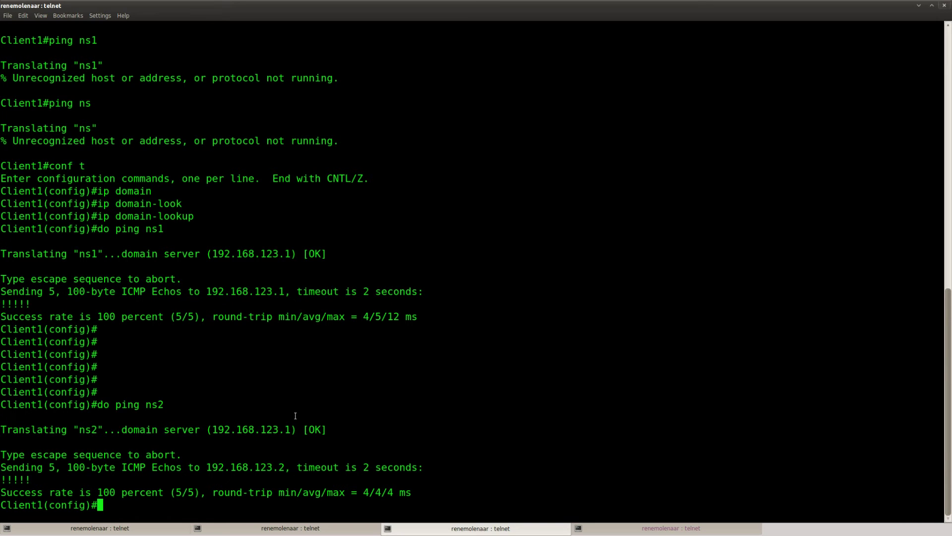
- Point out the DNS server addresses that resolved ns1 and ns2 in Client1's output
{"action": "left_click_drag", "start_coordinate": [290, 254], "coordinate": [213, 254]}
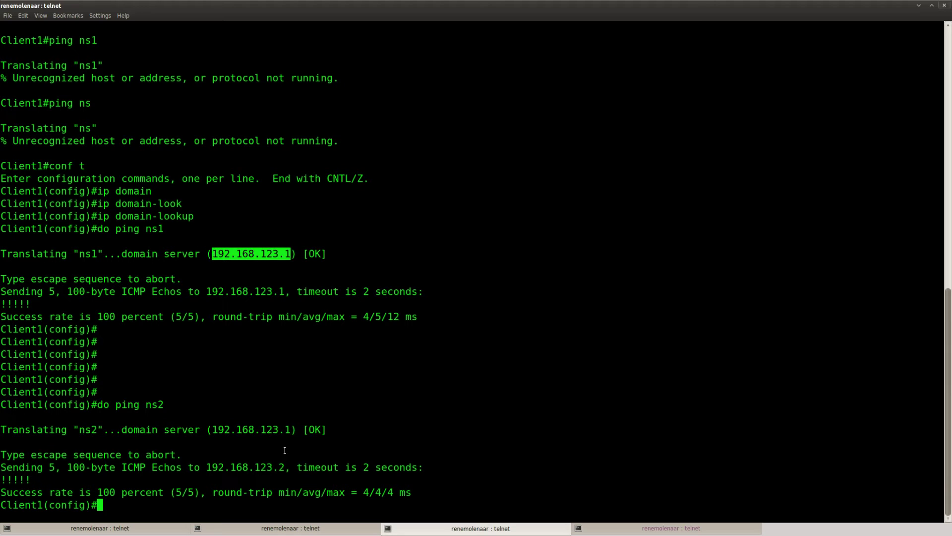
{"action": "left_click_drag", "start_coordinate": [288, 429], "coordinate": [285, 429]}
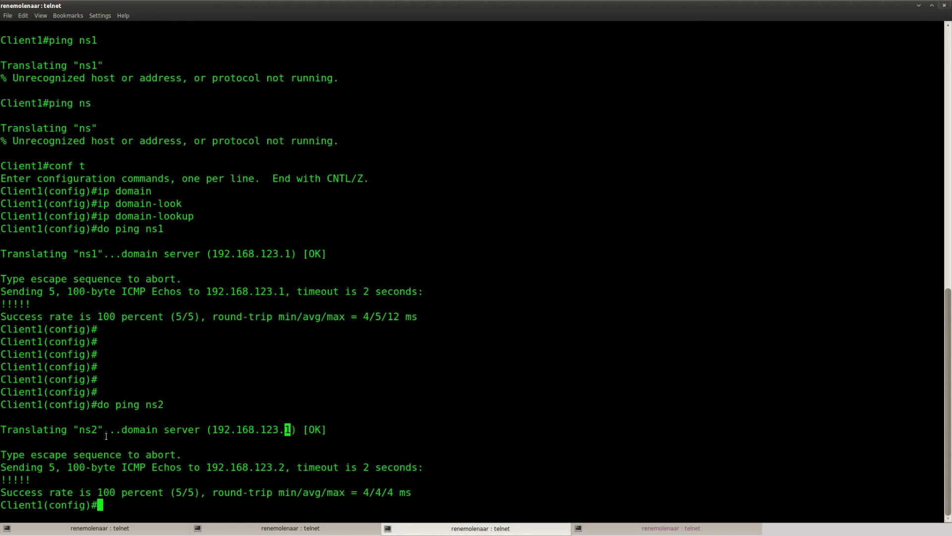
{"action": "left_click_drag", "start_coordinate": [2, 430], "coordinate": [292, 430]}
{"action": "left_click", "coordinate": [165, 490]}
{"action": "key", "text": "Return"}
{"action": "key", "text": "Return"}
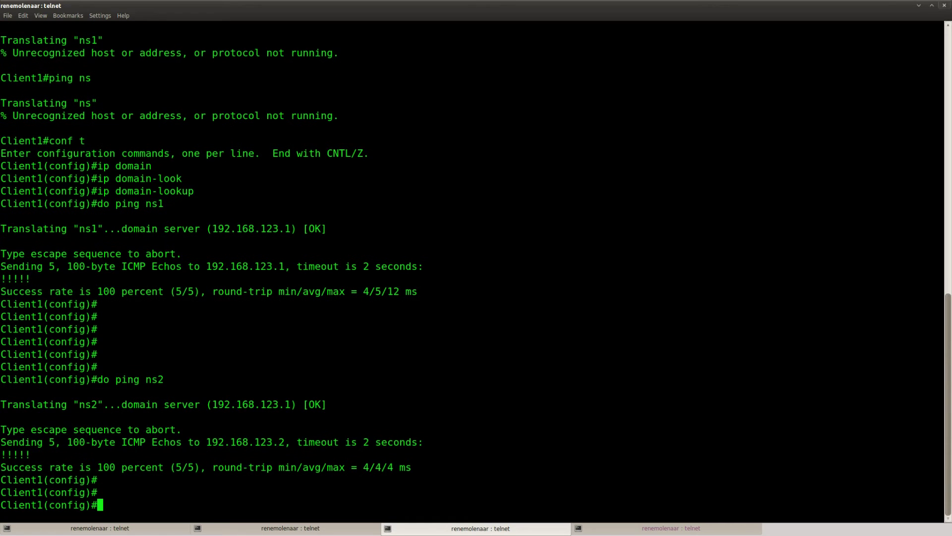
- List the ip domain options, then apply 'ip domain round-robin' on Client1
{"action": "type", "text": "ip doma"}
{"action": "key", "text": "Tab"}
{"action": "type", "text": "? ?"}
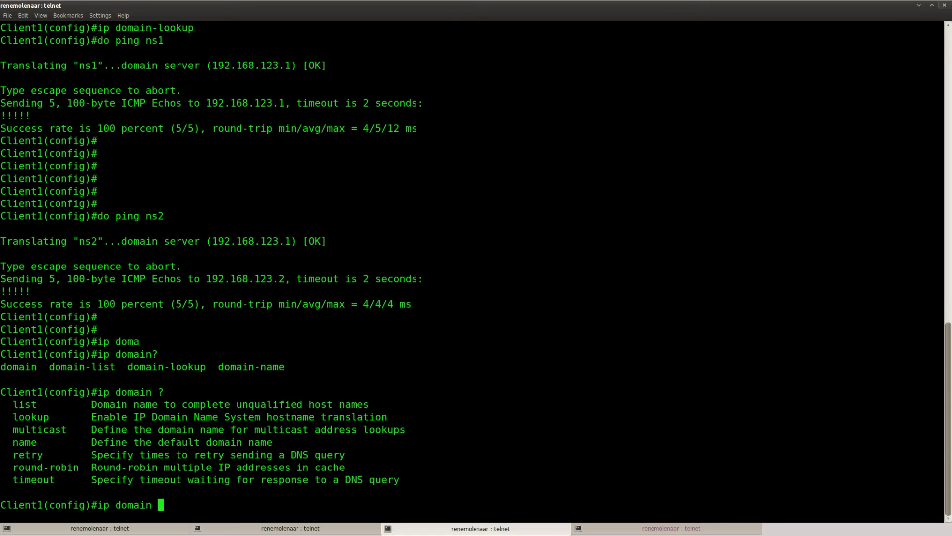
{"action": "left_click_drag", "start_coordinate": [14, 467], "coordinate": [348, 467]}
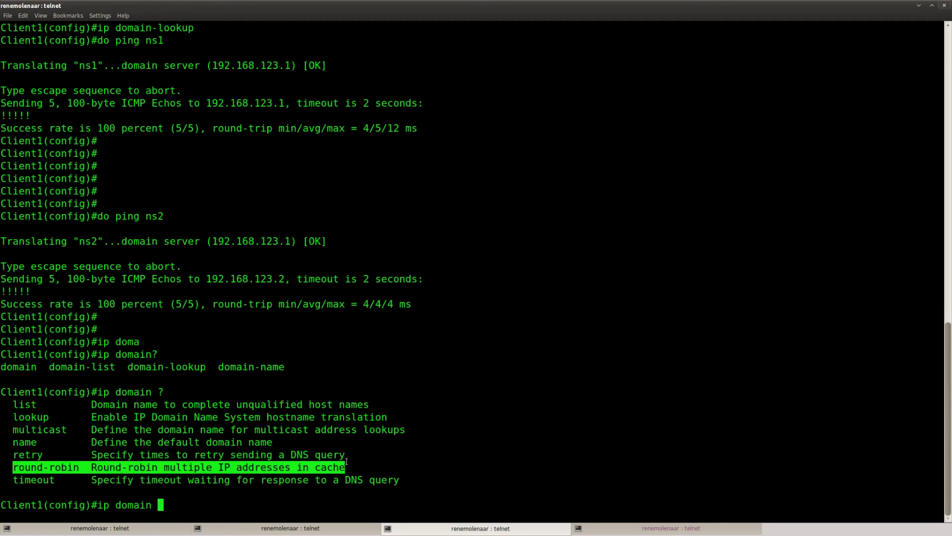
{"action": "left_click", "coordinate": [297, 480]}
{"action": "type", "text": "roun"}
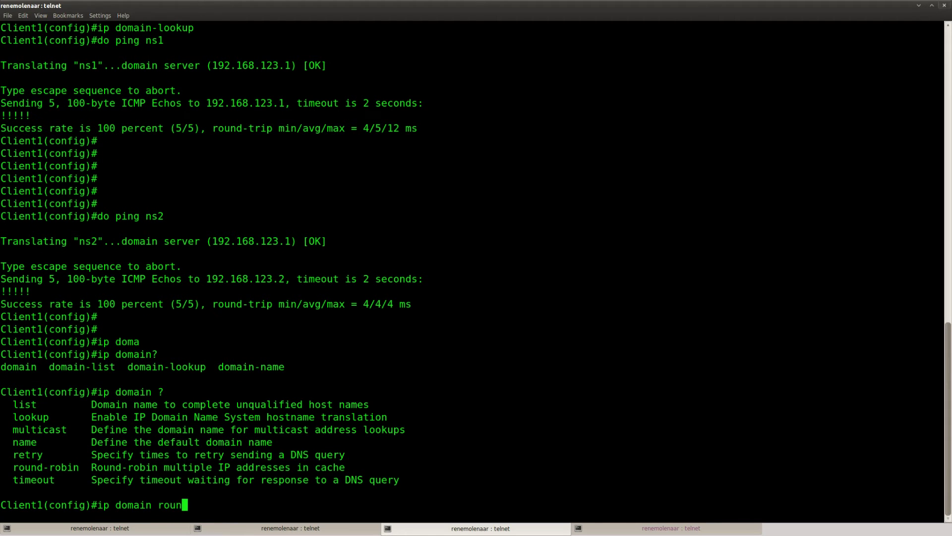
{"action": "key", "text": "Tab"}
{"action": "key", "text": "Return"}
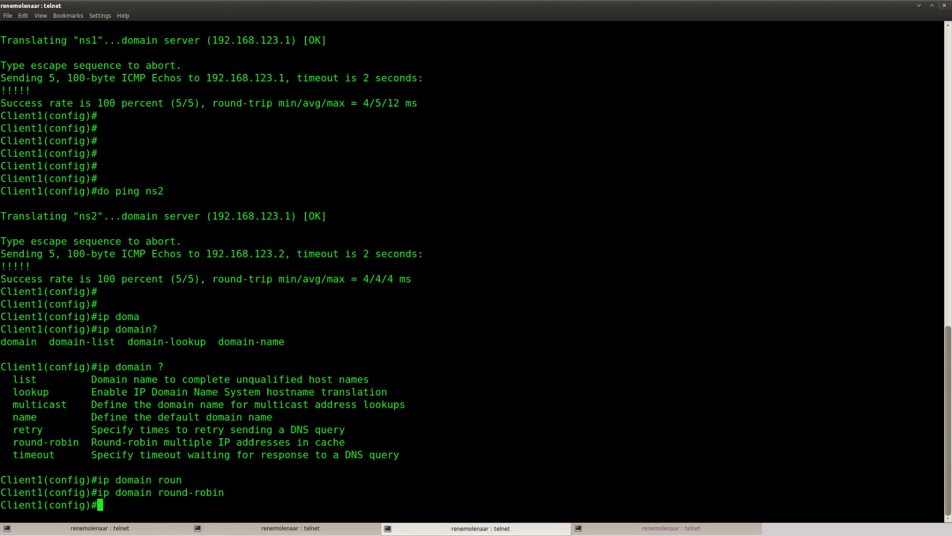
- Highlight the lab requirement that CLIENT2 does its DNS lookups through CLIENT1
{"action": "key", "text": "alt+Tab"}
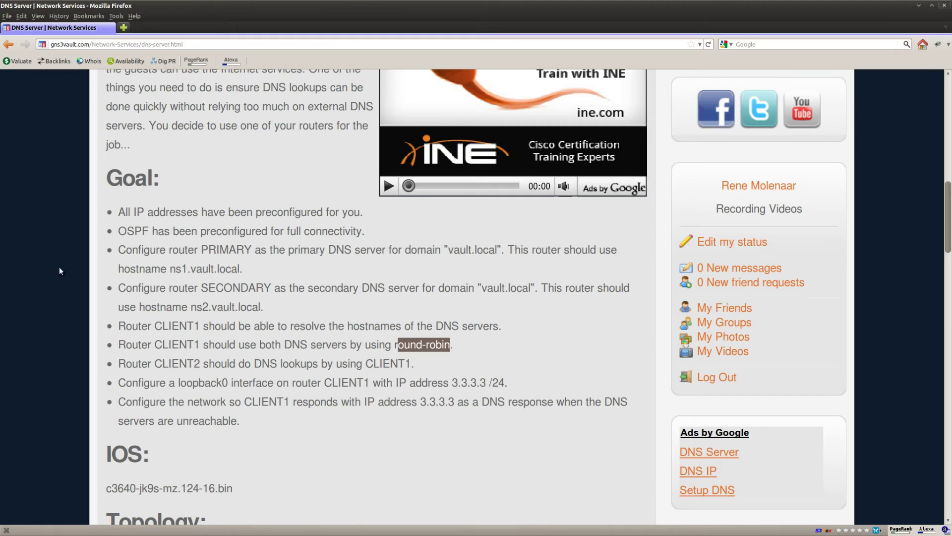
{"action": "left_click", "coordinate": [375, 359]}
{"action": "left_click_drag", "start_coordinate": [425, 364], "coordinate": [121, 361]}
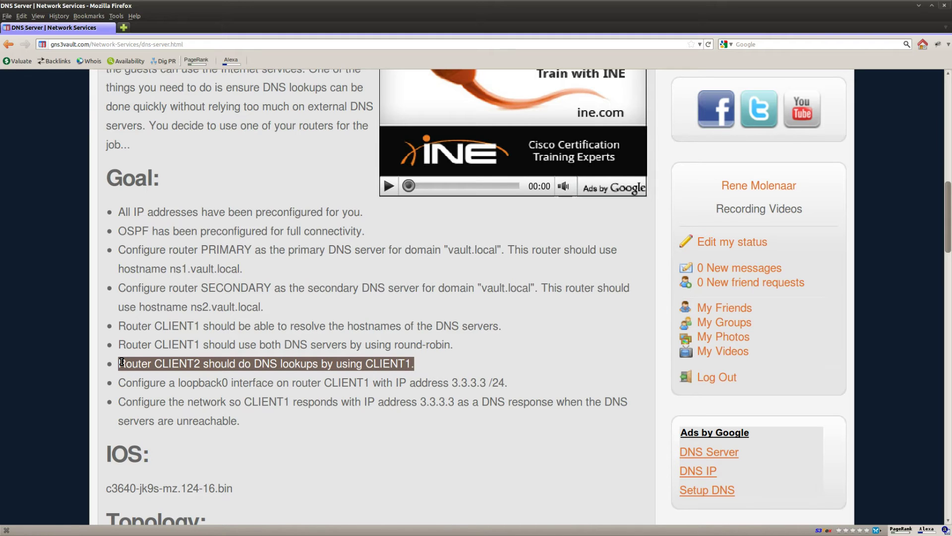
{"action": "left_click", "coordinate": [420, 360]}
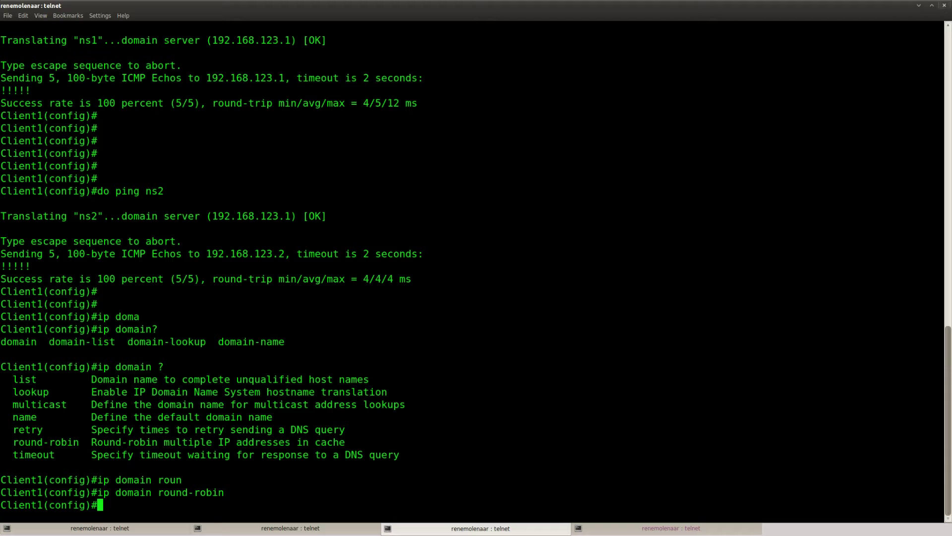
- Run 'show ip int brief' and highlight Client1's 192.168.34.3 address on FastEthernet1/0
{"action": "key", "text": "ctrl+z"}
{"action": "type", "text": "sho"}
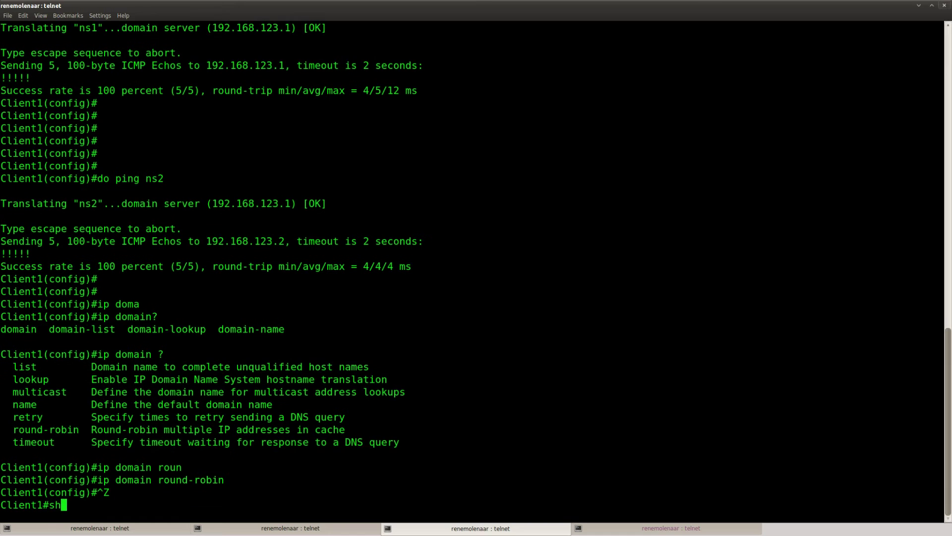
{"action": "key", "text": "Tab"}
{"action": "type", "text": "ip int b"}
{"action": "key", "text": "Tab"}
{"action": "key", "text": "Return"}
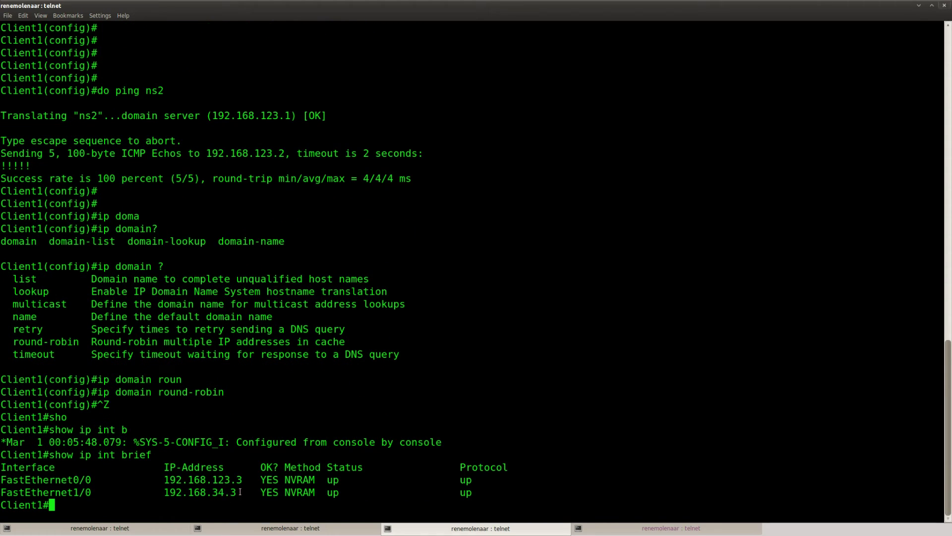
{"action": "left_click_drag", "start_coordinate": [240, 492], "coordinate": [164, 493]}
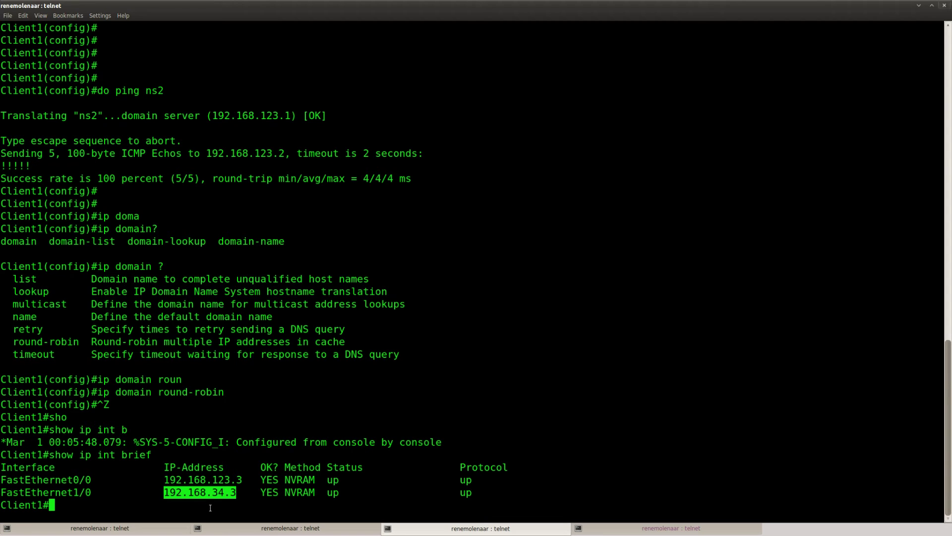
{"action": "left_click_drag", "start_coordinate": [472, 492], "coordinate": [2, 492]}
- Ping Client2 at 192.168.34.4 from Client1 to confirm reachability
{"action": "type", "text": "ping"}
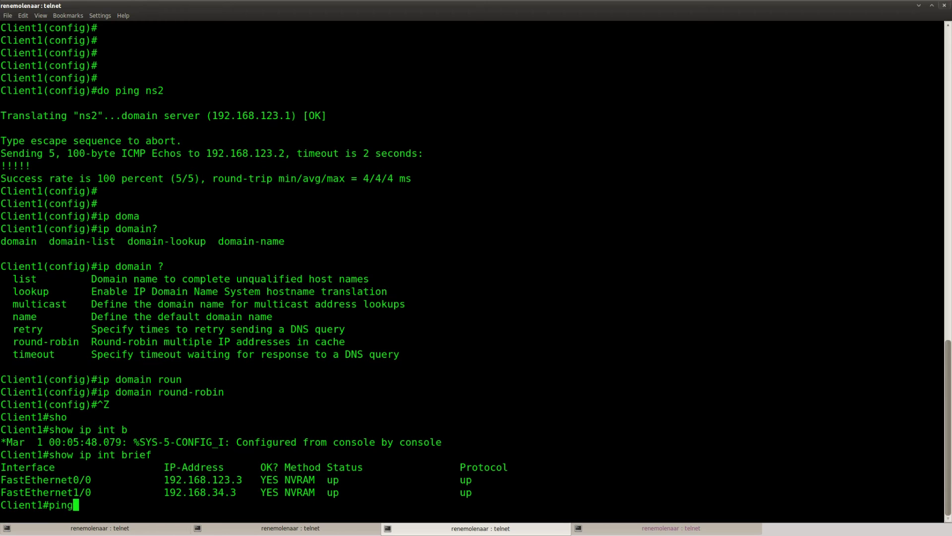
{"action": "type", "text": " 192.168.34.4"}
{"action": "key", "text": "Return"}
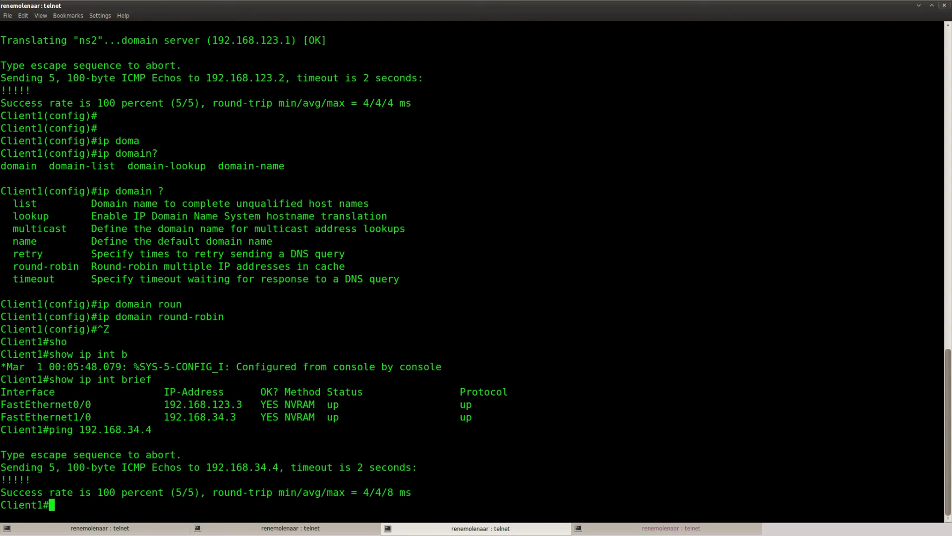
{"action": "left_click", "coordinate": [655, 530]}
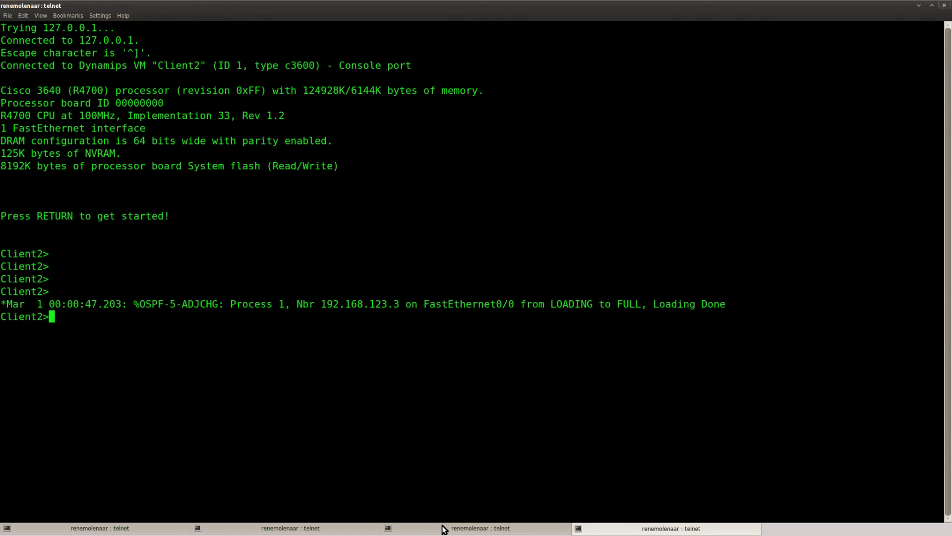
{"action": "left_click", "coordinate": [425, 531]}
{"action": "key", "text": "Return"}
{"action": "key", "text": "Return"}
- Enable 'ip dns server' on Client1
{"action": "type", "text": "conf t"}
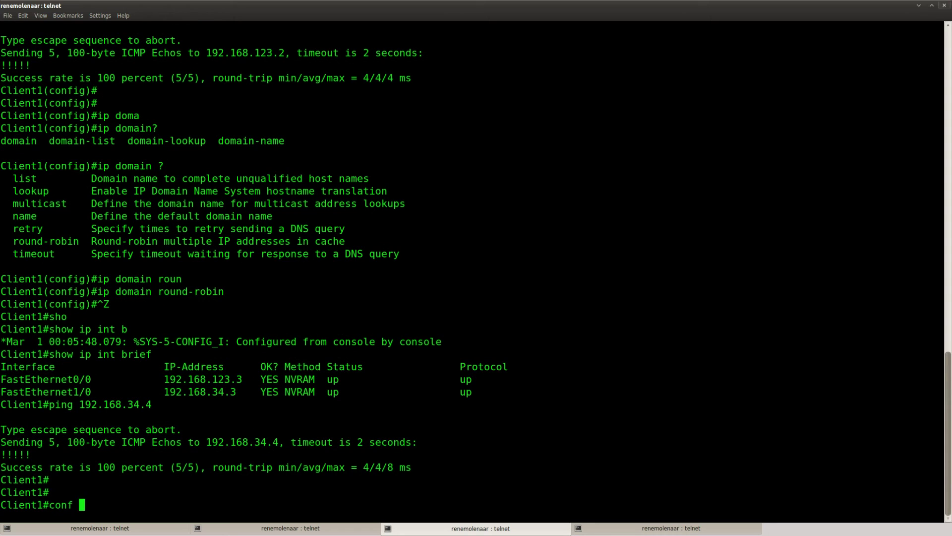
{"action": "key", "text": "Return"}
{"action": "type", "text": "ip dns"}
{"action": "key", "text": "Tab"}
{"action": "type", "text": "ser"}
{"action": "key", "text": "Tab"}
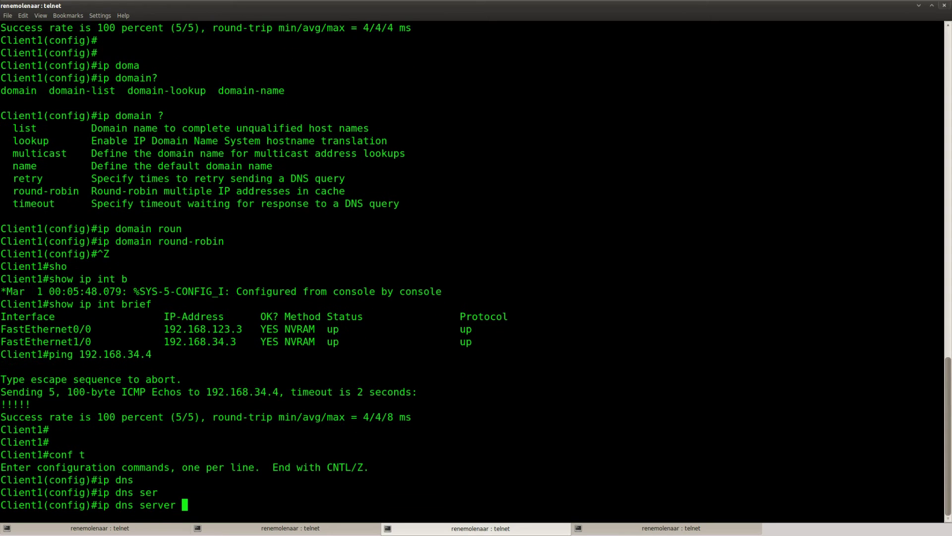
{"action": "key", "text": "Return"}
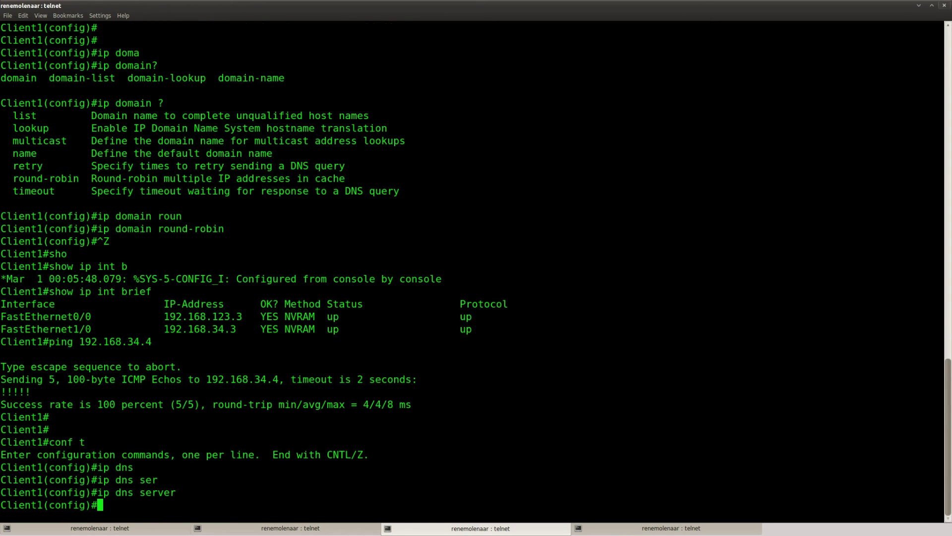
{"action": "left_click", "coordinate": [649, 529]}
- On Client2, set 192.168.34.3 as the name server
{"action": "key", "text": "Return"}
{"action": "key", "text": "Return"}
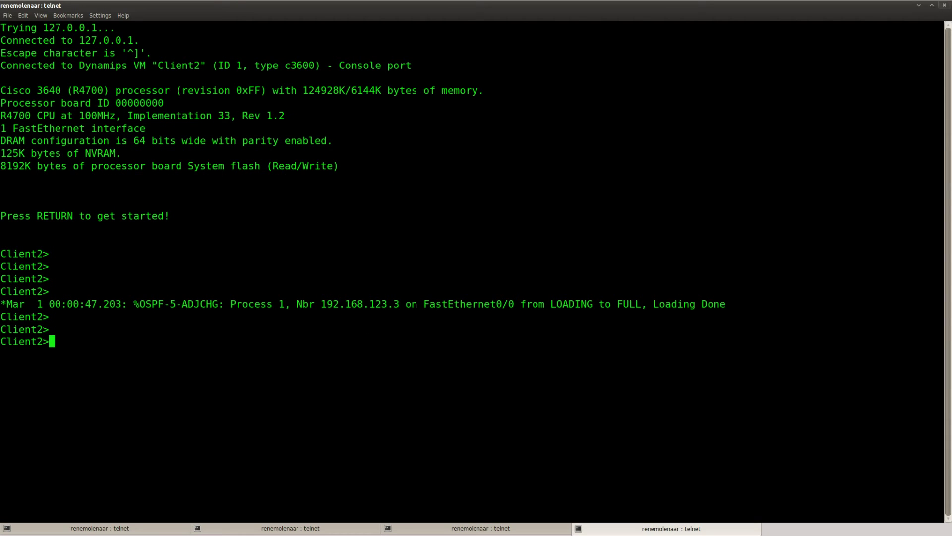
{"action": "type", "text": "ena"}
{"action": "key", "text": "Return"}
{"action": "type", "text": "conf t"}
{"action": "key", "text": "Return"}
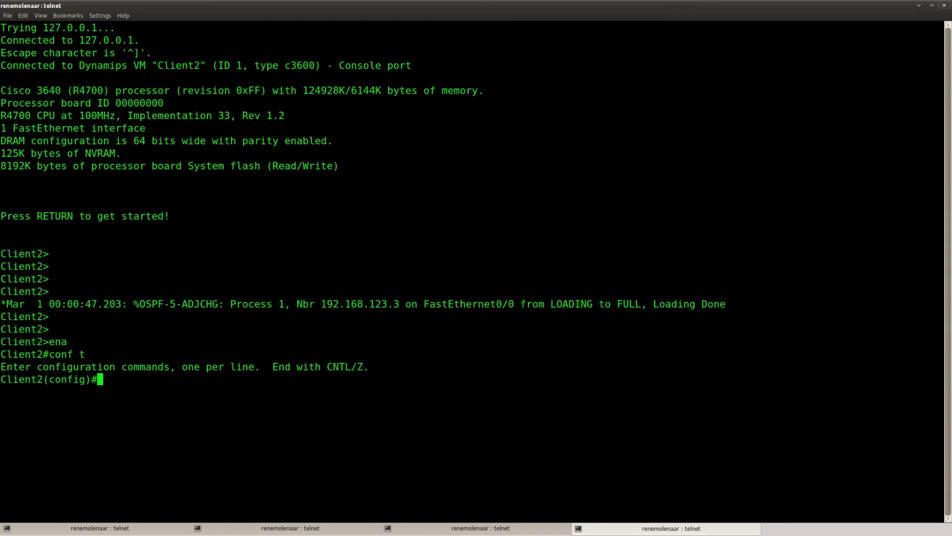
{"action": "type", "text": "ip na"}
{"action": "key", "text": "Tab"}
{"action": "type", "text": "-"}
{"action": "key", "text": "Tab"}
{"action": "type", "text": "1"}
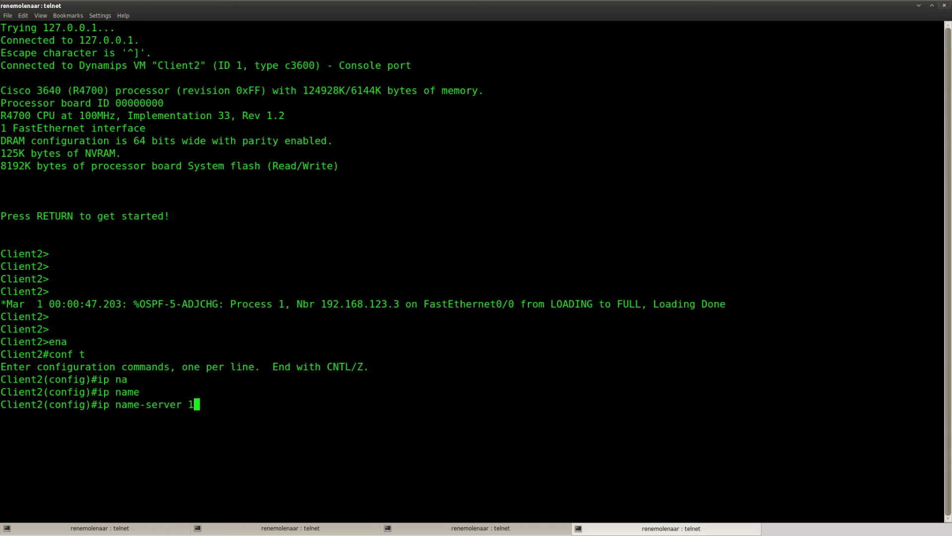
{"action": "type", "text": "92.168.34.3"}
{"action": "key", "text": "Return"}
- Try to enable domain lookup on Client2, mistakenly entering an ip domain-name 'look' command
{"action": "type", "text": "ip domain"}
{"action": "key", "text": "Tab"}
{"action": "type", "text": "-"}
{"action": "key", "text": "Tab"}
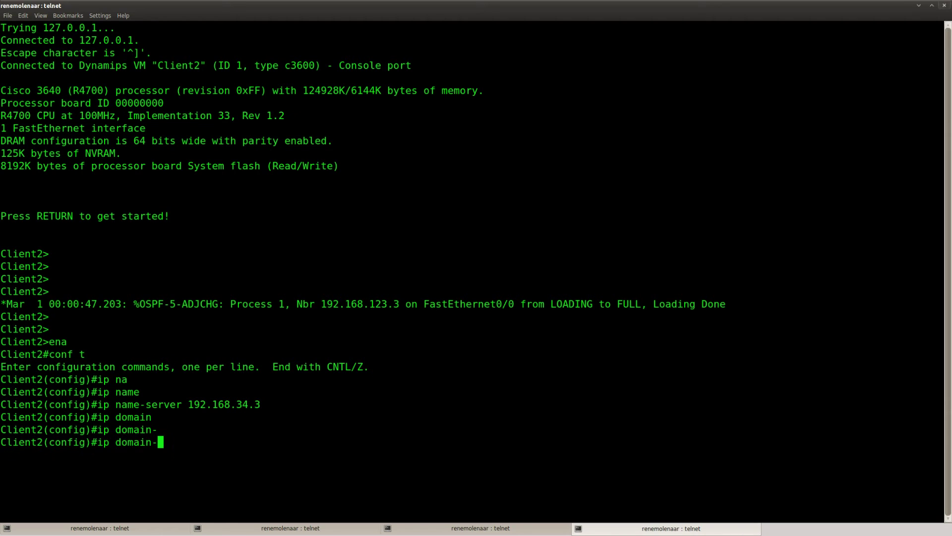
{"action": "type", "text": "n"}
{"action": "key", "text": "Tab"}
{"action": "type", "text": "loo"}
{"action": "key", "text": "Tab"}
{"action": "type", "text": "k"}
{"action": "key", "text": "Tab"}
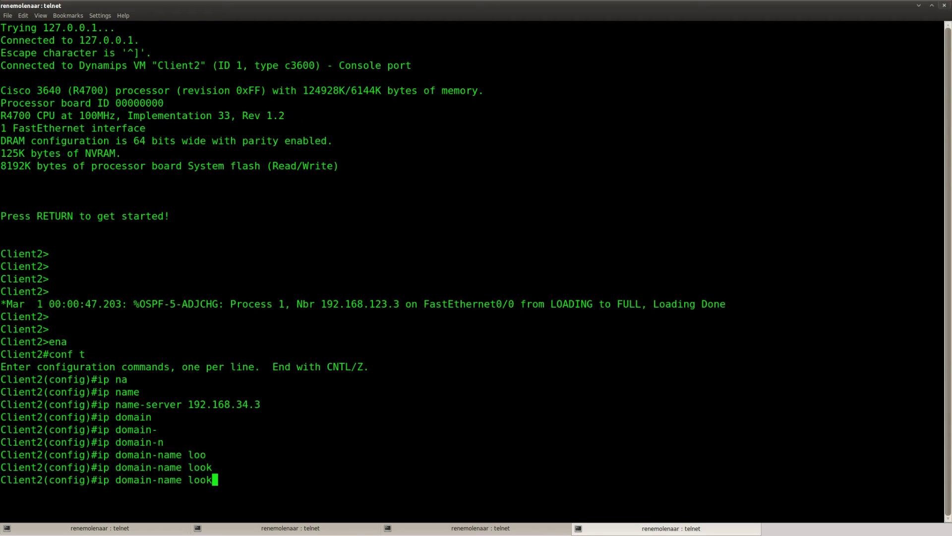
{"action": "key", "text": "Tab"}
{"action": "key", "text": "BackSpace"}
{"action": "key", "text": "BackSpace"}
{"action": "key", "text": "BackSpace"}
{"action": "key", "text": "BackSpace"}
{"action": "type", "text": "?"}
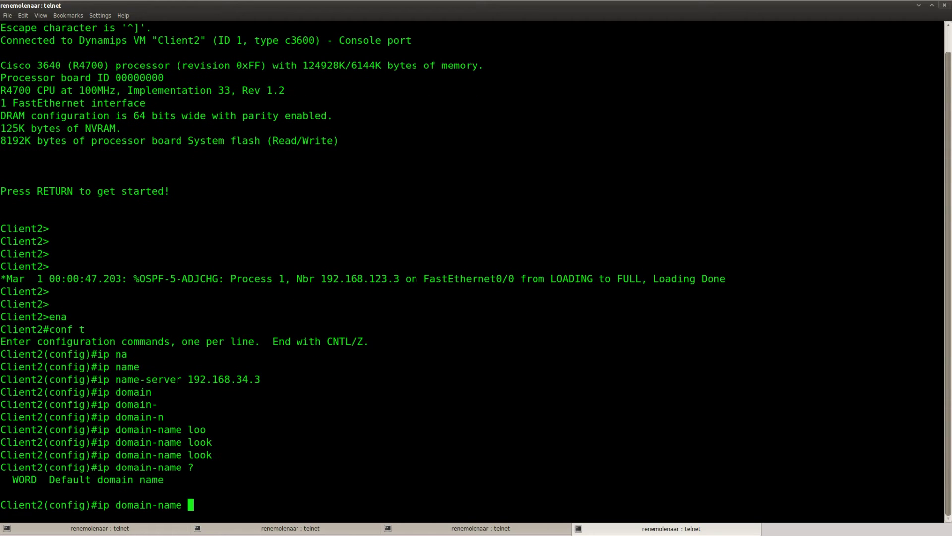
- Remove the mistaken 'look' domain name with 'no ip domain-name', then leave configuration mode
{"action": "key", "text": "ctrl+a"}
{"action": "key", "text": "Up"}
{"action": "key", "text": "Down"}
{"action": "key", "text": "ctrl+a"}
{"action": "type", "text": "no"}
{"action": "key", "text": "Return"}
{"action": "key", "text": "Return"}
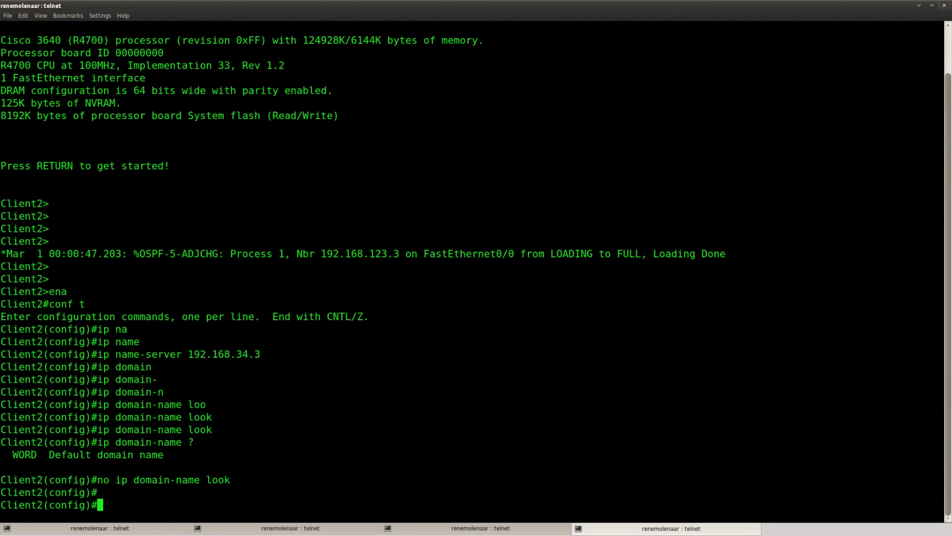
{"action": "type", "text": "ip ?"}
{"action": "key", "text": "ctrl+z"}
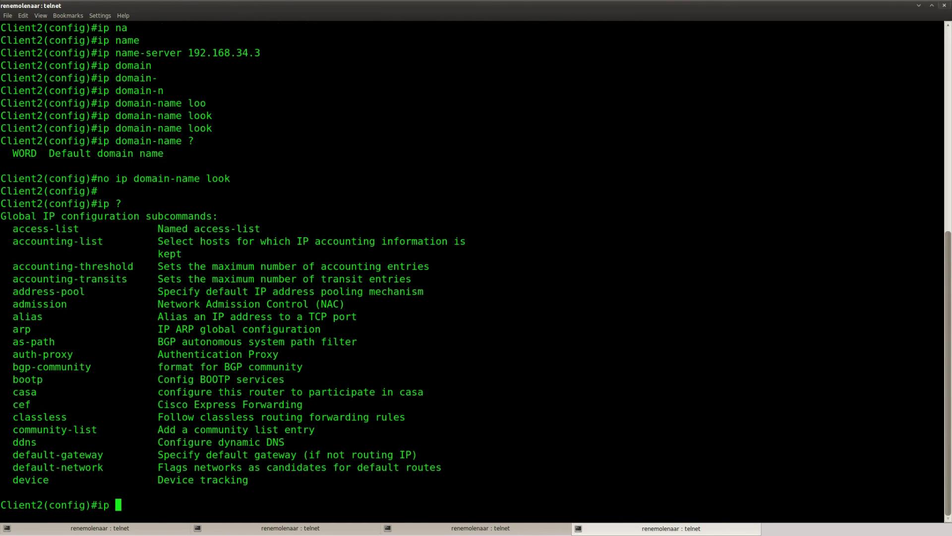
{"action": "key", "text": "ctrl+z"}
- Ping ns1 and ns2 from Client2; both fail to resolve
{"action": "type", "text": "pin"}
{"action": "key", "text": "Tab"}
{"action": "type", "text": "ns1"}
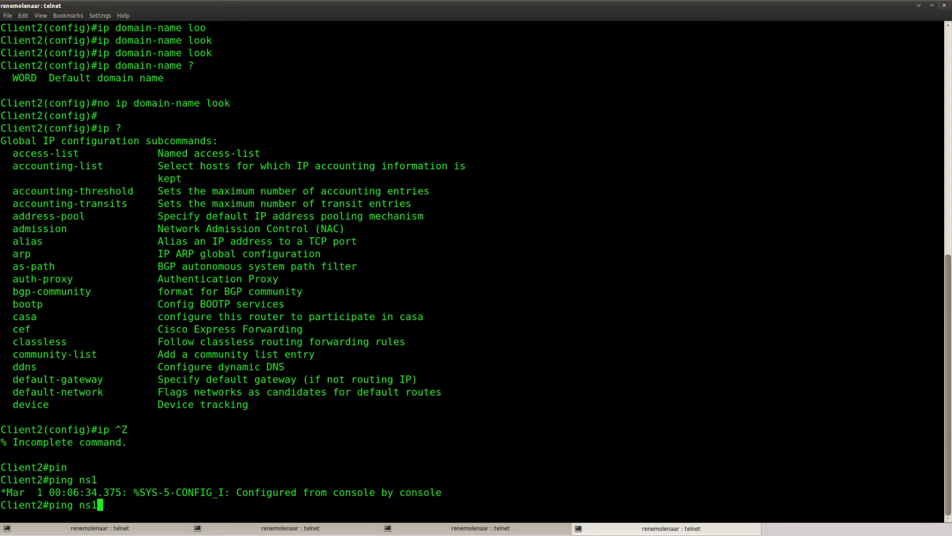
{"action": "key", "text": "Return"}
{"action": "key", "text": "Return"}
{"action": "key", "text": "Up"}
{"action": "key", "text": "Return"}
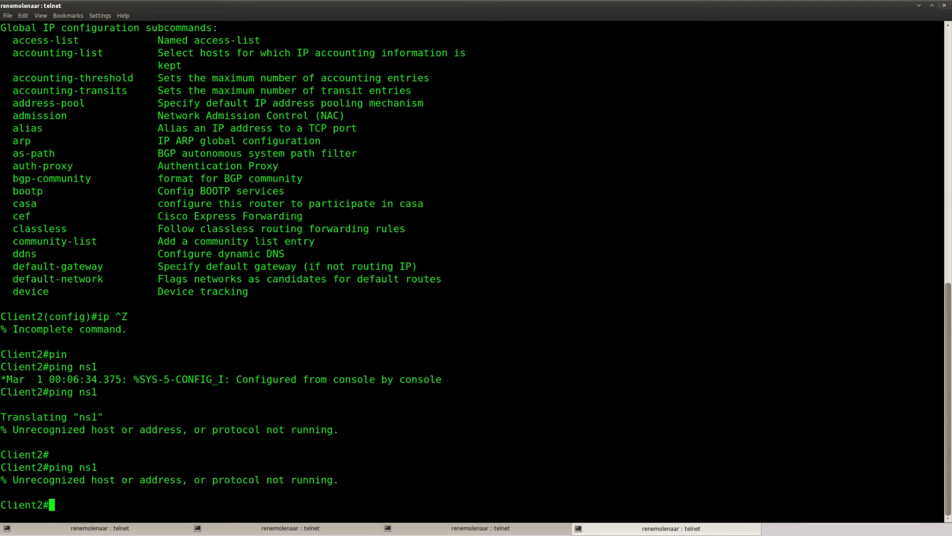
{"action": "key", "text": "Up"}
{"action": "key", "text": "BackSpace"}
{"action": "type", "text": "2"}
{"action": "key", "text": "Return"}
- Return to Client1's console and scroll up to its earlier successful ns1 and ns2 pings
{"action": "left_click", "coordinate": [493, 528]}
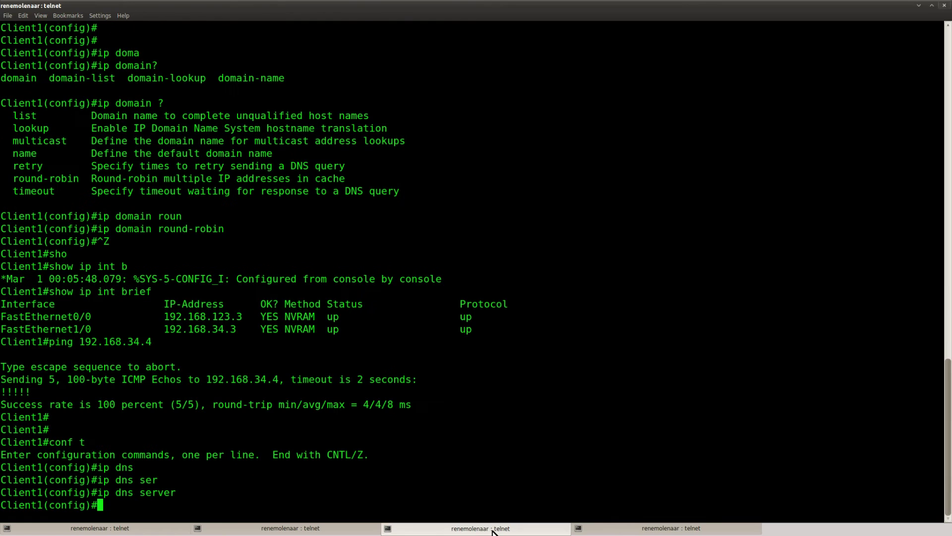
{"action": "left_click", "coordinate": [325, 528]}
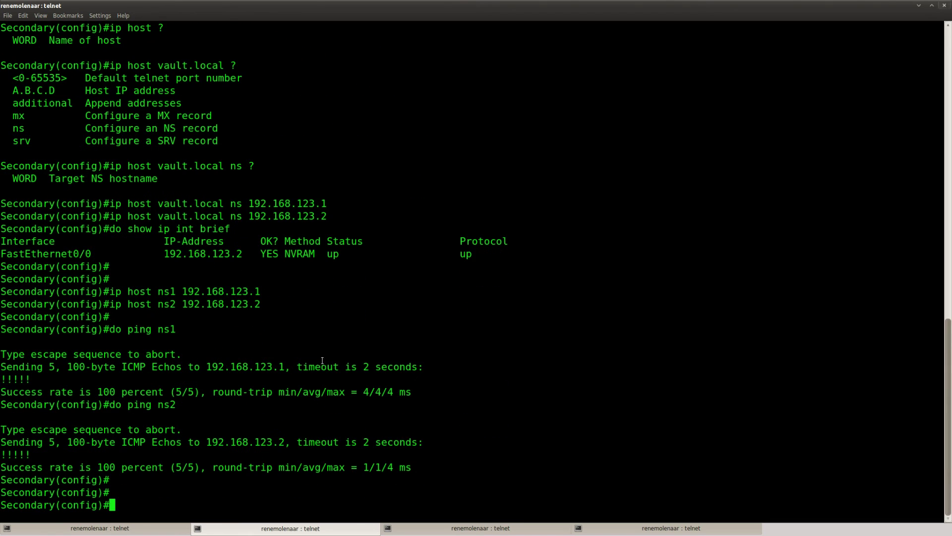
{"action": "left_click", "coordinate": [493, 529]}
{"action": "scroll", "coordinate": [327, 323], "scroll_direction": "up", "scroll_amount": 13}
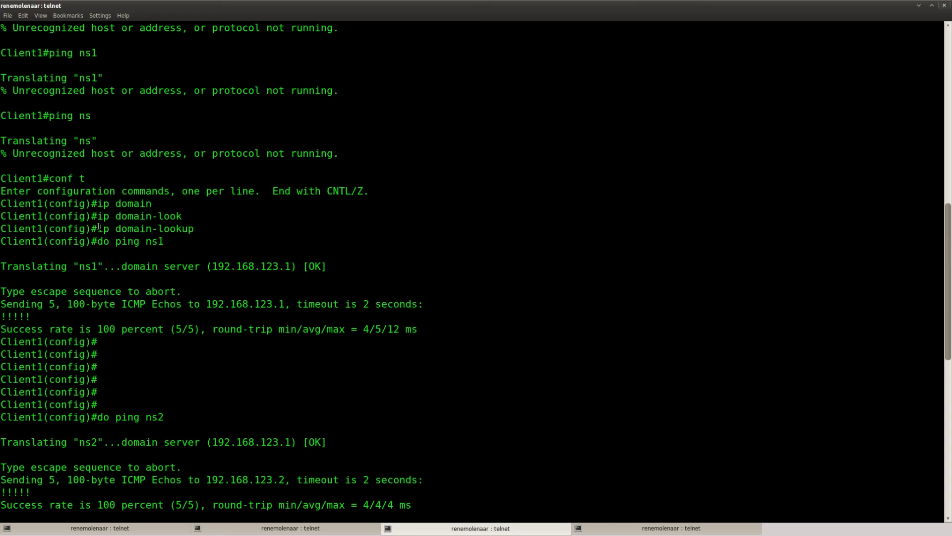
- Copy 'ip domain-lookup' from Client1 and apply it in Client2's global configuration
{"action": "left_click_drag", "start_coordinate": [97, 229], "coordinate": [194, 229]}
{"action": "right_click", "coordinate": [173, 229]}
{"action": "left_click", "coordinate": [196, 233]}
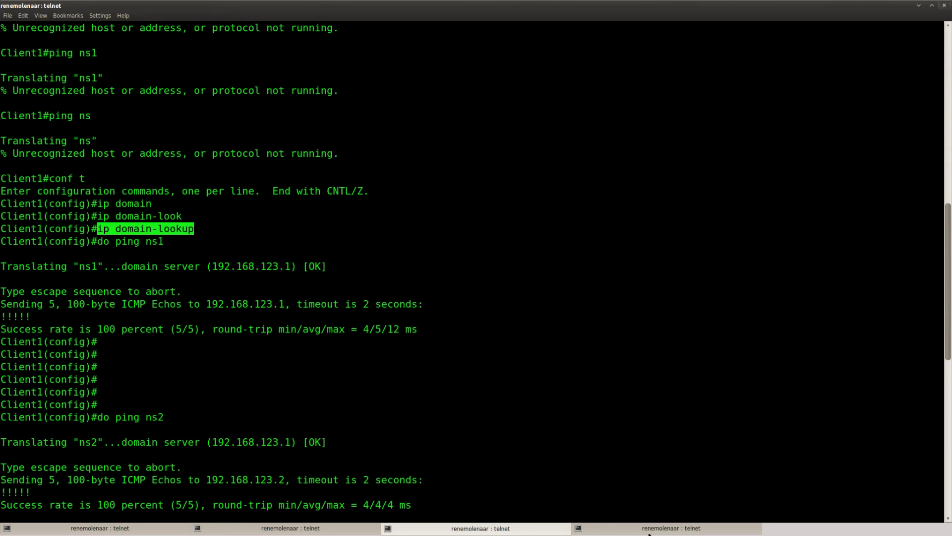
{"action": "key", "text": "alt+Tab"}
{"action": "key", "text": "Return"}
{"action": "type", "text": "conf t"}
{"action": "key", "text": "Return"}
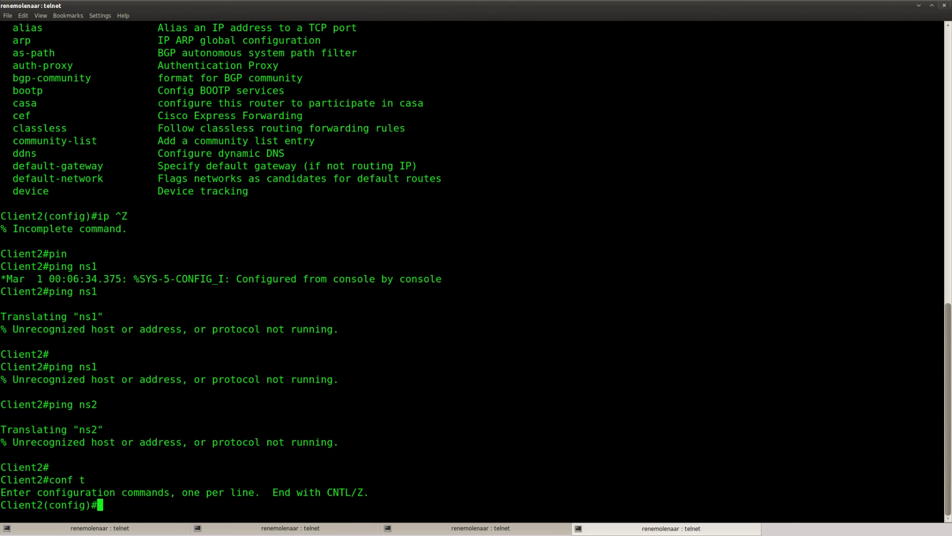
{"action": "type", "text": "ip domain-lookup"}
{"action": "key", "text": "Return"}
{"action": "key", "text": "ctrl+z"}
- Ping ns1 from Client2, confirming it resolves through DNS server 192.168.34.3
{"action": "type", "text": "pin"}
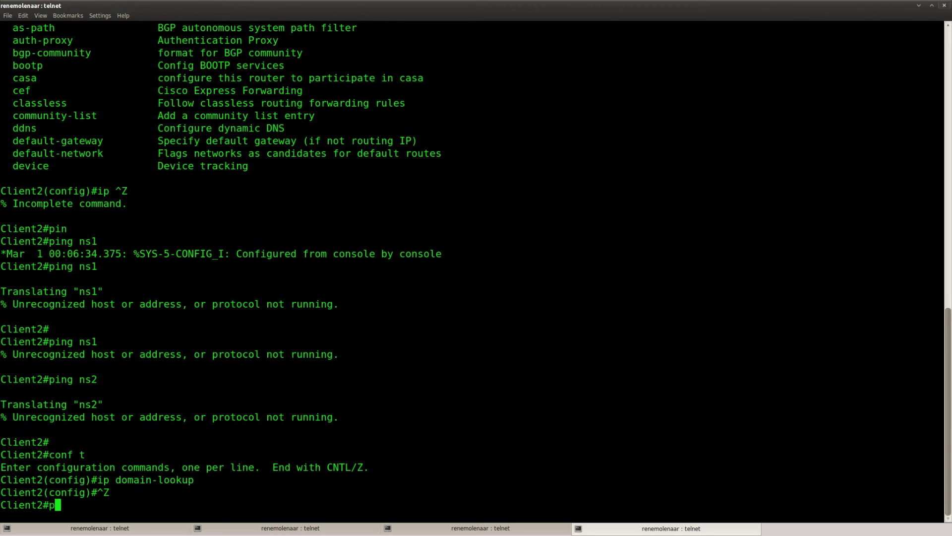
{"action": "key", "text": "Tab"}
{"action": "type", "text": "ns1"}
{"action": "key", "text": "Return"}
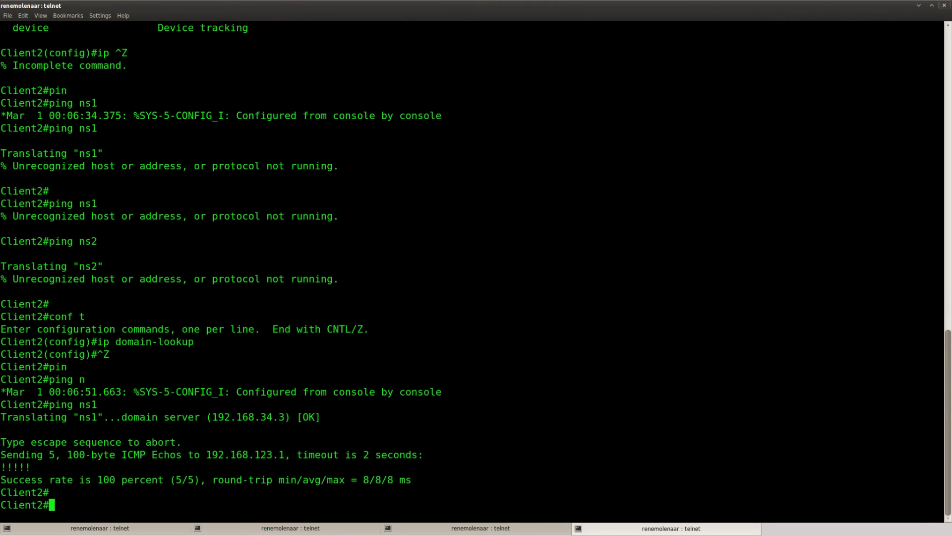
{"action": "key", "text": "Return"}
{"action": "key", "text": "Return"}
{"action": "key", "text": "Return"}
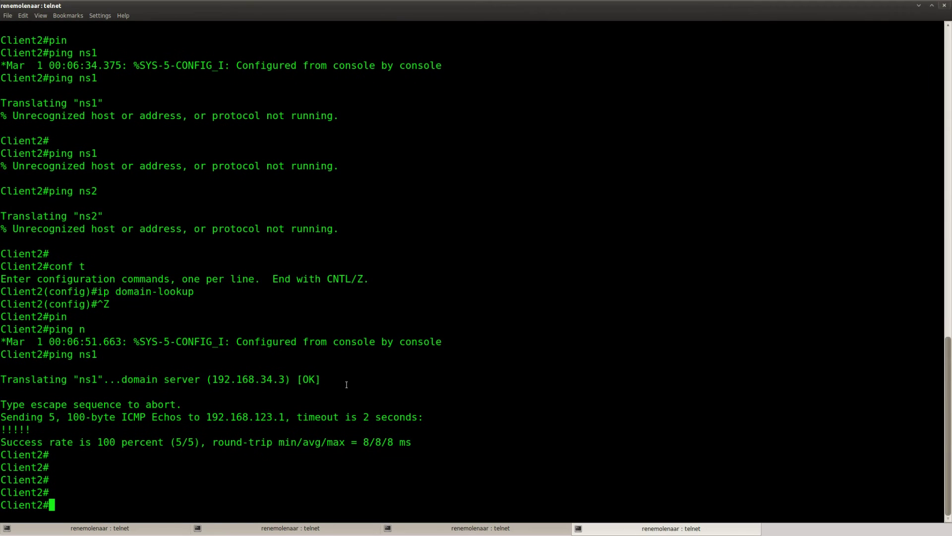
{"action": "left_click_drag", "start_coordinate": [346, 384], "coordinate": [1, 378]}
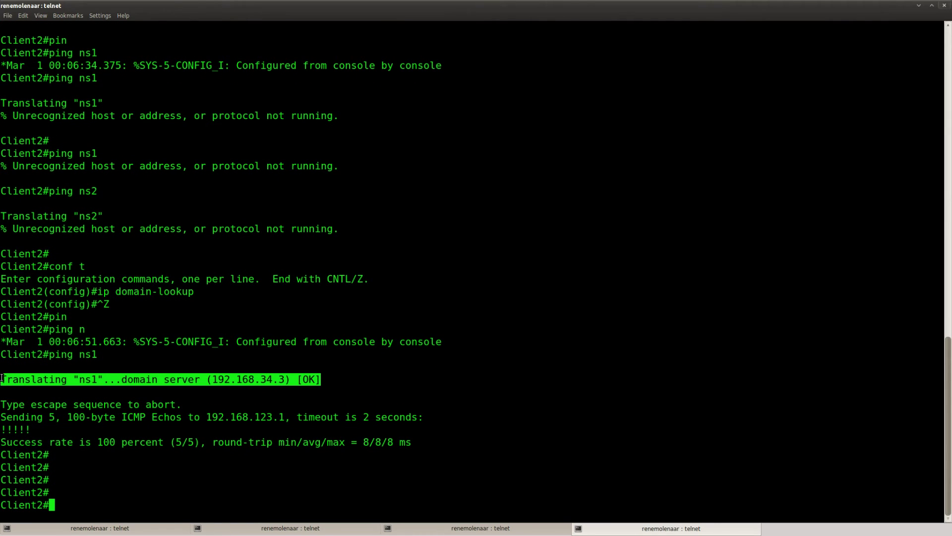
{"action": "left_click_drag", "start_coordinate": [79, 379], "coordinate": [101, 379]}
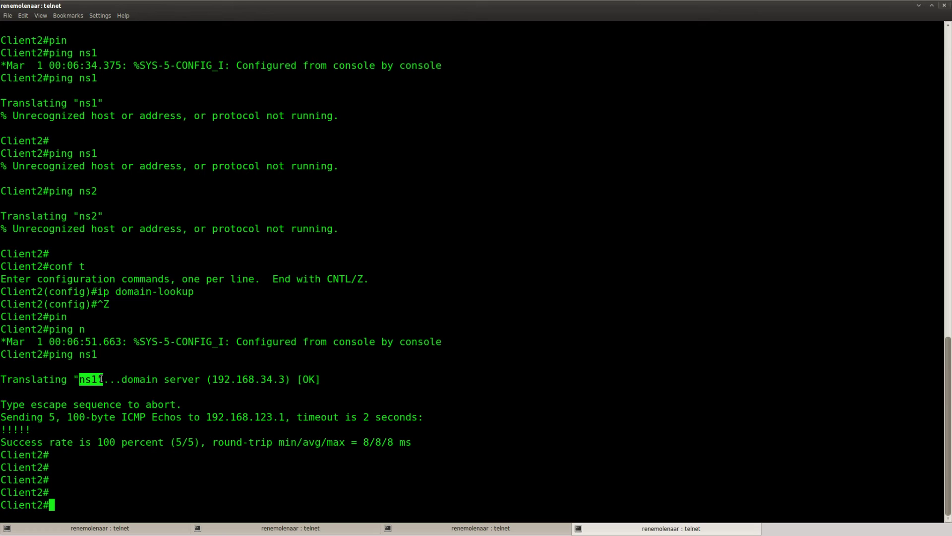
{"action": "left_click_drag", "start_coordinate": [286, 379], "coordinate": [212, 380]}
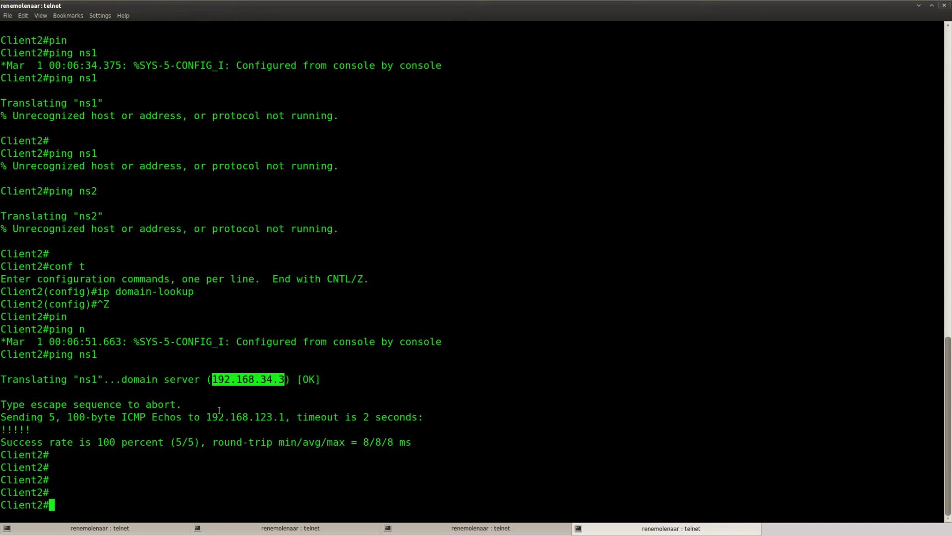
{"action": "left_click", "coordinate": [220, 409]}
- Ping ns2 from Client2 as well
{"action": "key", "text": "Up"}
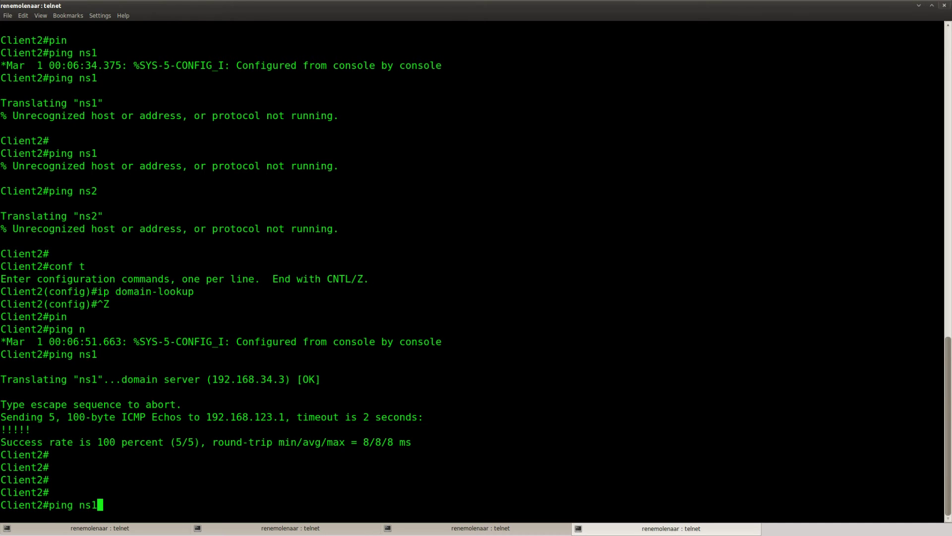
{"action": "key", "text": "BackSpace"}
{"action": "type", "text": "2"}
{"action": "key", "text": "Return"}
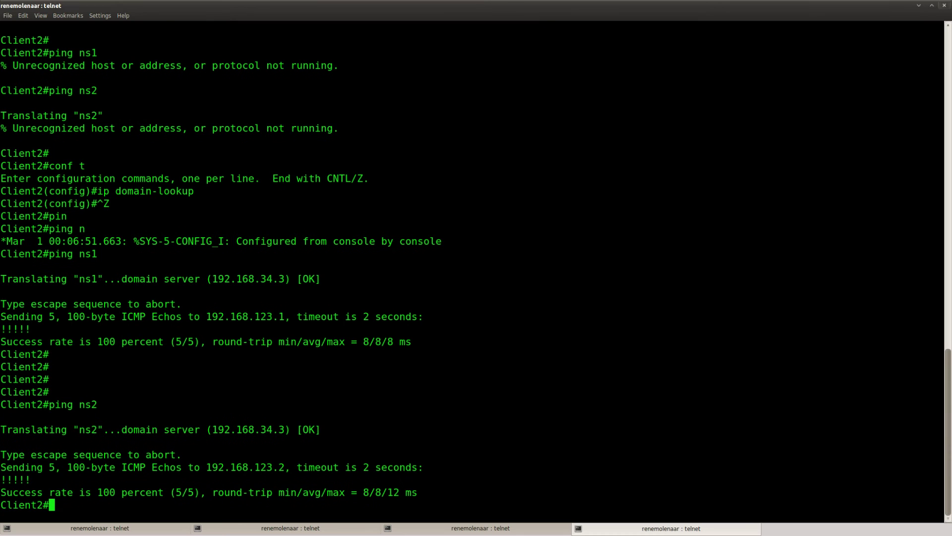
{"action": "key", "text": "Return"}
{"action": "key", "text": "Return"}
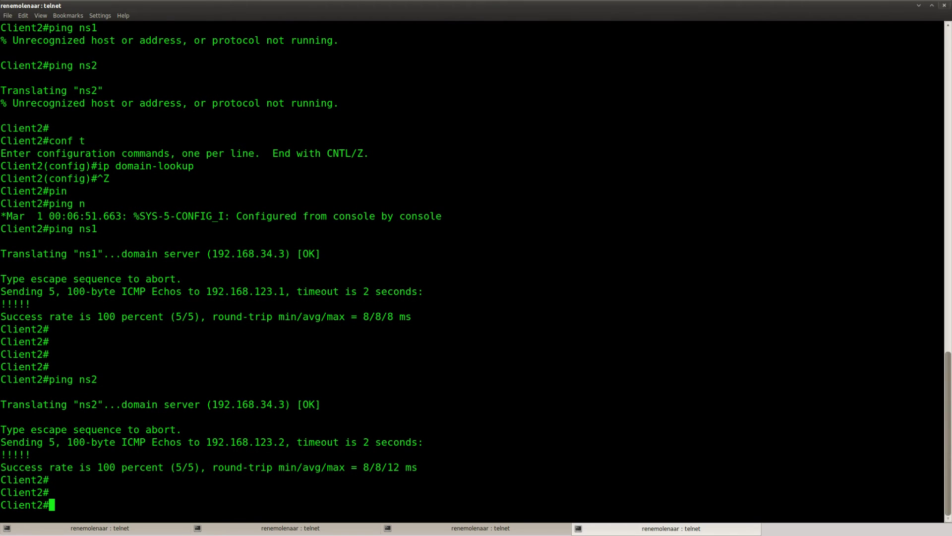
- Read the lab goal that CLIENT2 uses CLIENT1 for lookups, then return to Client1's session
{"action": "key", "text": "alt+Tab"}
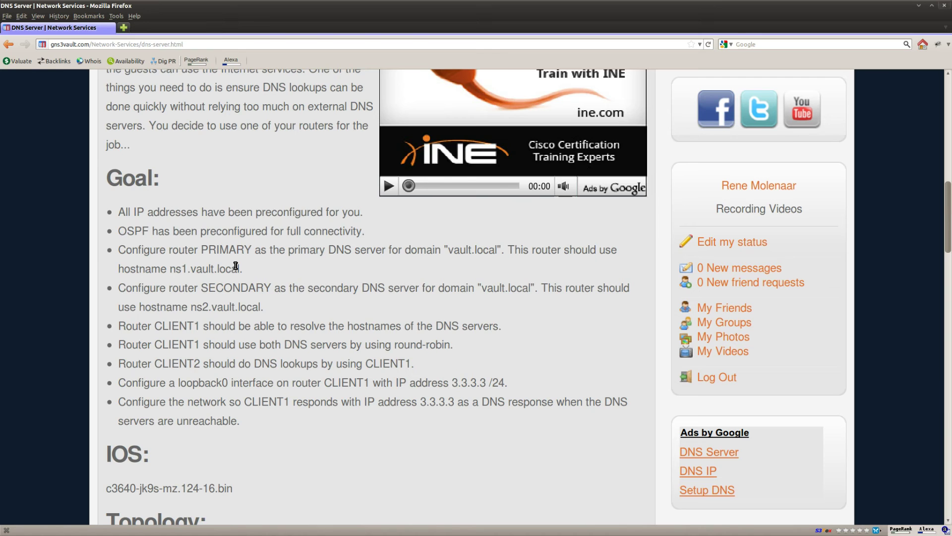
{"action": "left_click_drag", "start_coordinate": [415, 365], "coordinate": [509, 386]}
{"action": "left_click", "coordinate": [284, 424]}
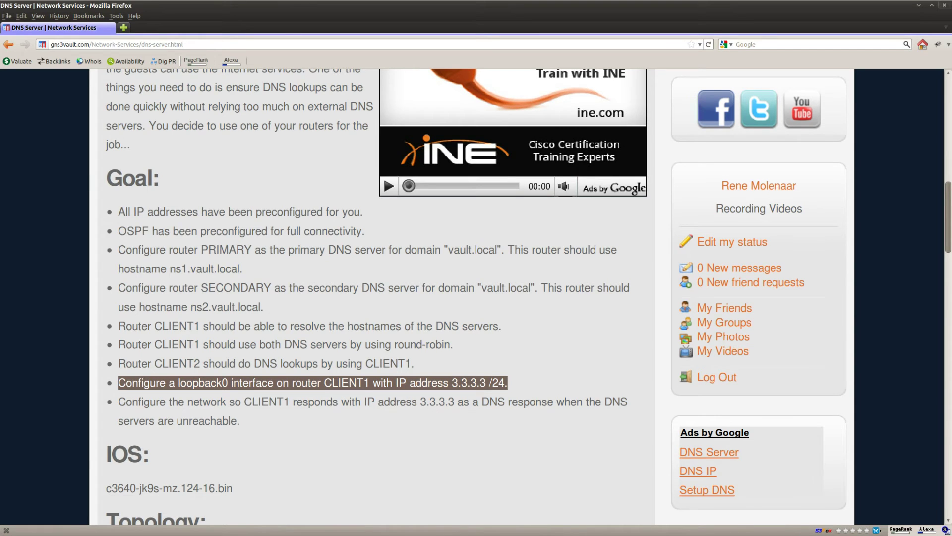
{"action": "key", "text": "alt+Tab"}
{"action": "left_click", "coordinate": [470, 529]}
- Give Client1's Loopback0 the address 3.3.3.3 255.255.255.0
{"action": "key", "text": "Return"}
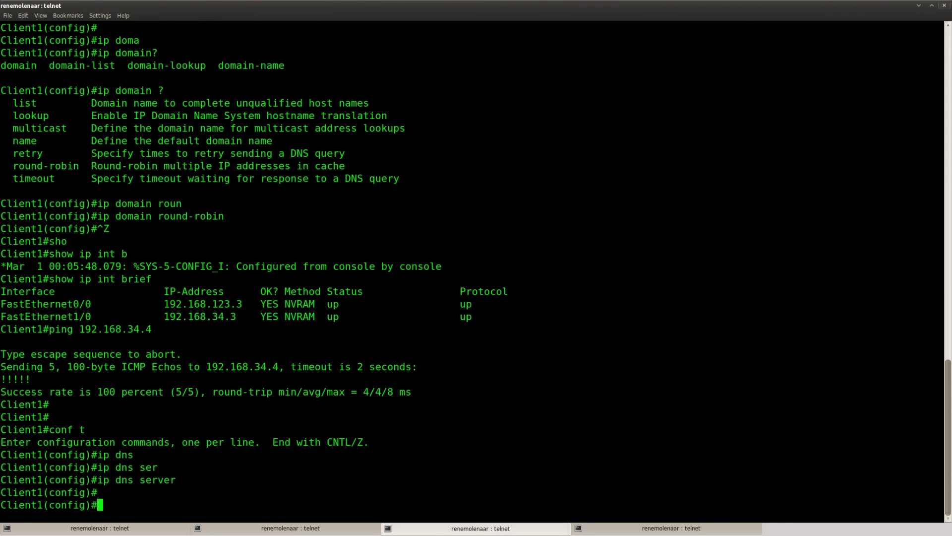
{"action": "key", "text": "Return"}
{"action": "key", "text": "Return"}
{"action": "type", "text": "int l0"}
{"action": "key", "text": "Return"}
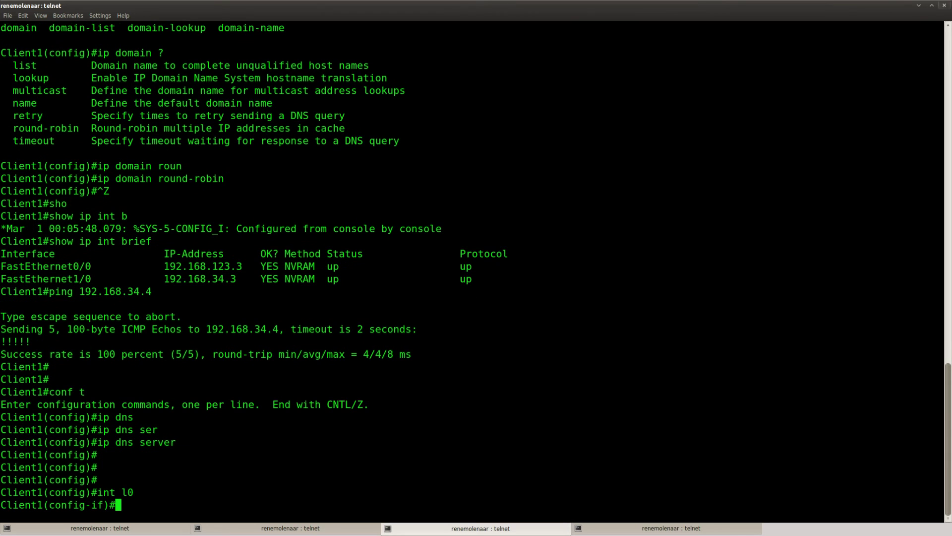
{"action": "type", "text": "ip add"}
{"action": "key", "text": "Tab"}
{"action": "type", "text": "3.3.3.3 "}
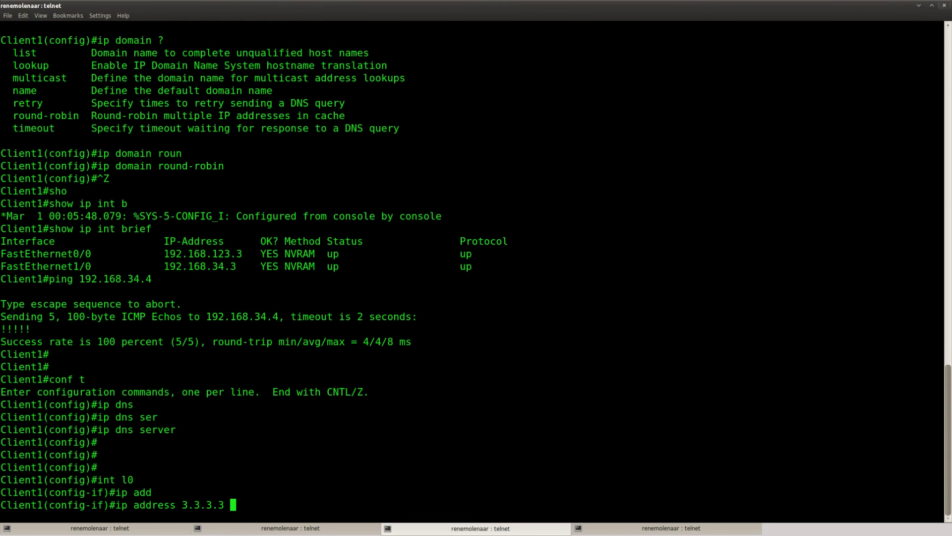
{"action": "type", "text": "255.255.255.0"}
{"action": "key", "text": "Return"}
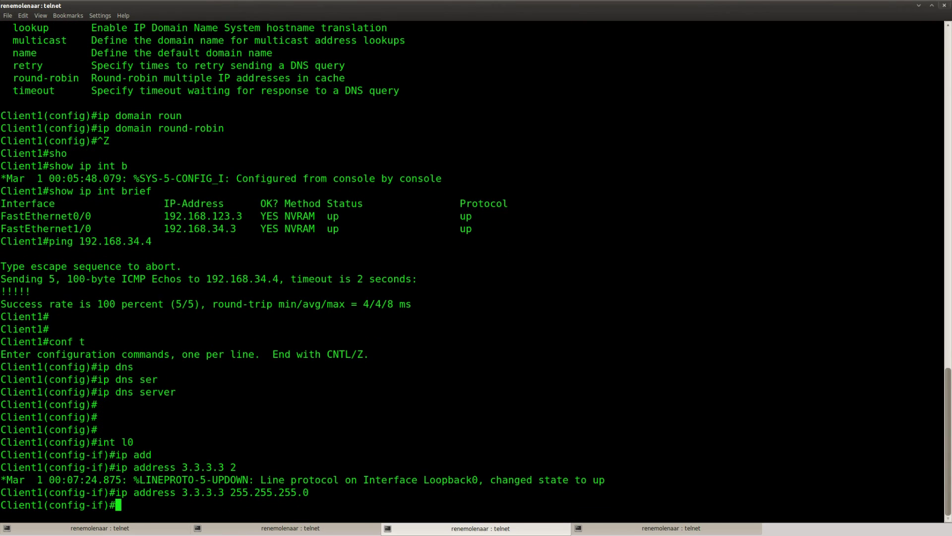
- Check Client1's routing protocols, noting OSPF network 0.0.0.0 255.255.255.255 area 0
{"action": "key", "text": "Return"}
{"action": "key", "text": "Return"}
{"action": "type", "text": "do show ip prot"}
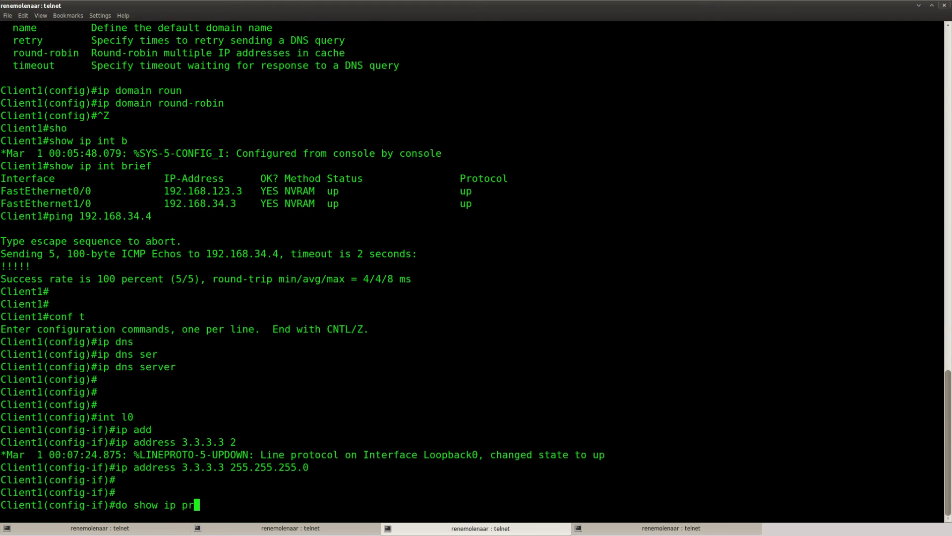
{"action": "key", "text": "Return"}
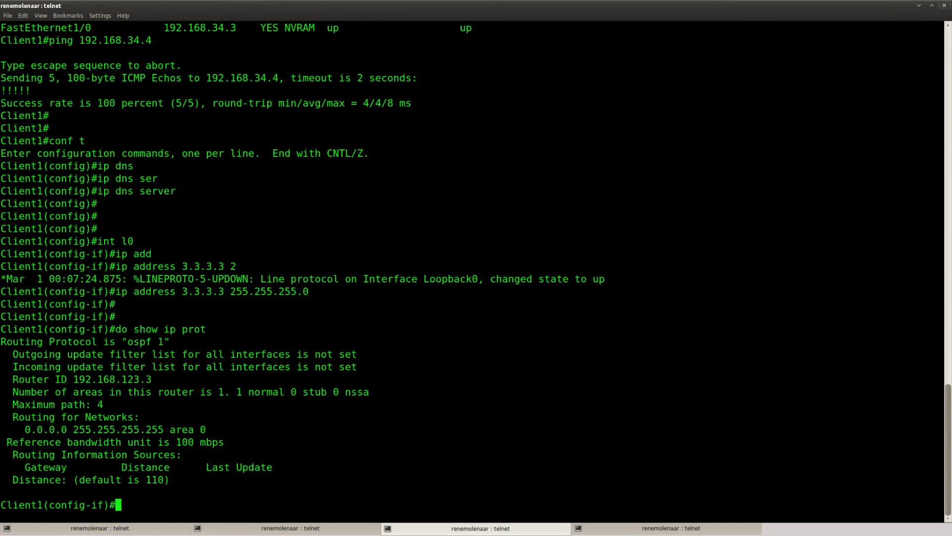
{"action": "mouse_move", "coordinate": [206, 430]}
{"action": "left_mouse_down"}
{"action": "mouse_move", "coordinate": [22, 430]}
{"action": "mouse_move", "coordinate": [207, 429]}
{"action": "left_mouse_up"}
{"action": "left_click", "coordinate": [227, 442]}
- Ping 3.3.3.3 from Client2 successfully
{"action": "left_click", "coordinate": [640, 530]}
{"action": "key", "text": "Return"}
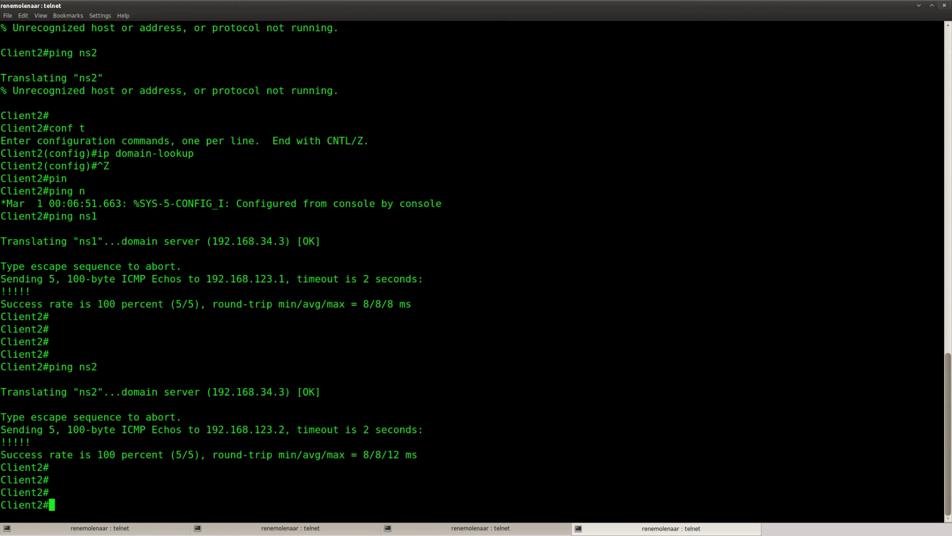
{"action": "type", "text": "pin"}
{"action": "key", "text": "Tab"}
{"action": "type", "text": "3.3.3.3"}
{"action": "key", "text": "Return"}
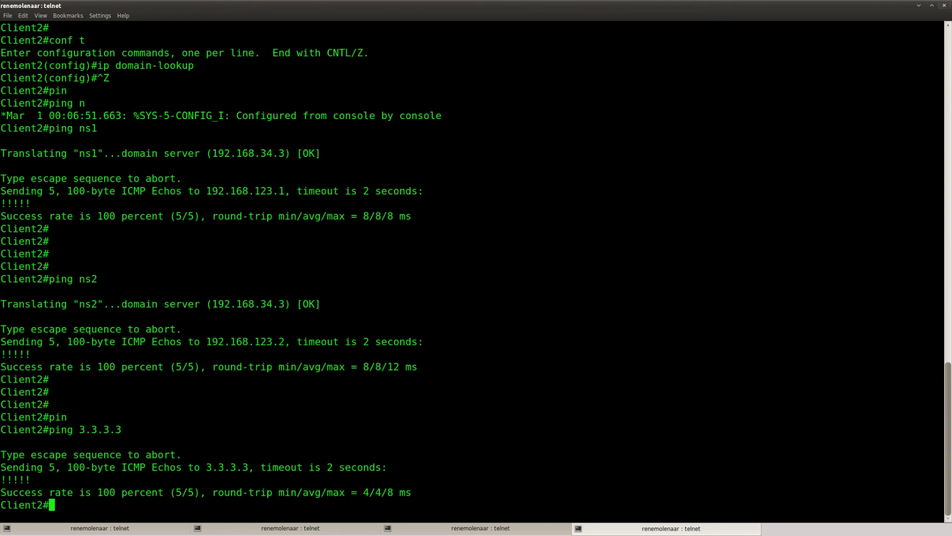
{"action": "key", "text": "alt+Tab"}
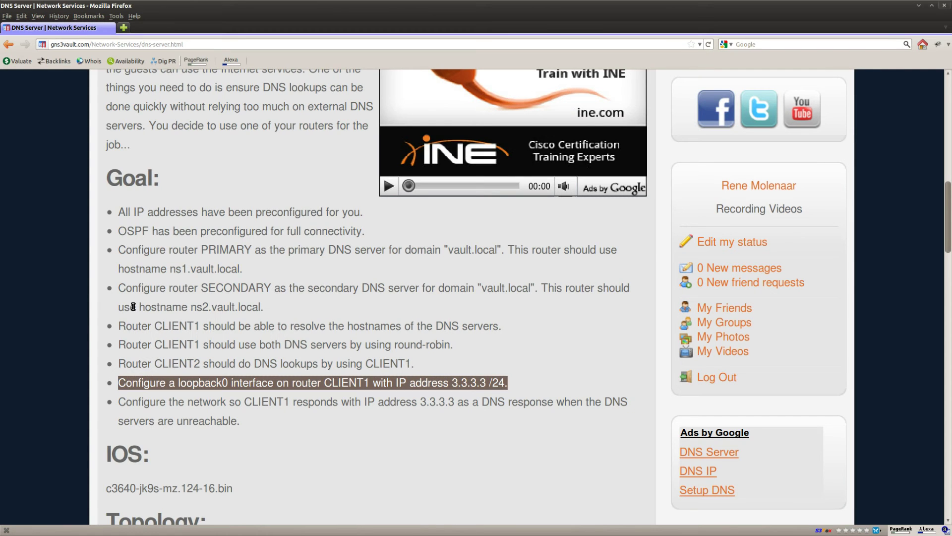
- Study the final goal: CLIENT1 answers DNS queries with 3.3.3.3 when servers are unreachable
{"action": "left_click", "coordinate": [223, 383]}
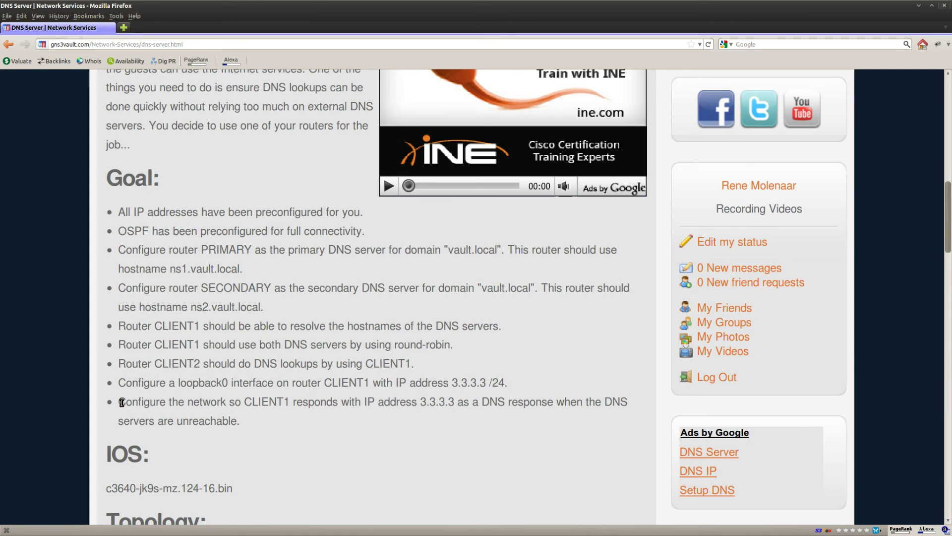
{"action": "left_click_drag", "start_coordinate": [119, 402], "coordinate": [242, 424]}
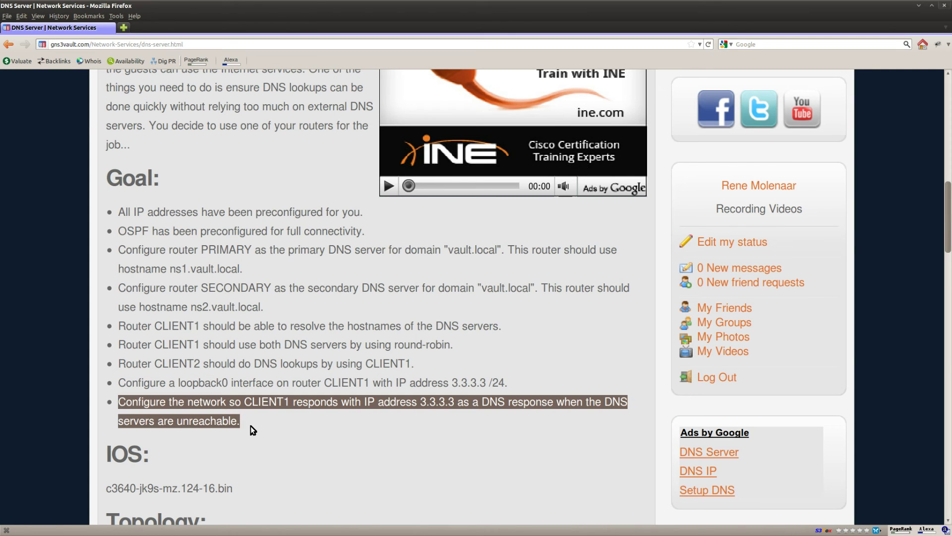
{"action": "left_click", "coordinate": [251, 425]}
{"action": "mouse_move", "coordinate": [244, 402]}
{"action": "left_mouse_down"}
{"action": "mouse_move", "coordinate": [552, 402]}
{"action": "mouse_move", "coordinate": [246, 420]}
{"action": "left_mouse_up"}
{"action": "left_click", "coordinate": [426, 401]}
{"action": "left_click", "coordinate": [506, 432]}
{"action": "left_click", "coordinate": [287, 425]}
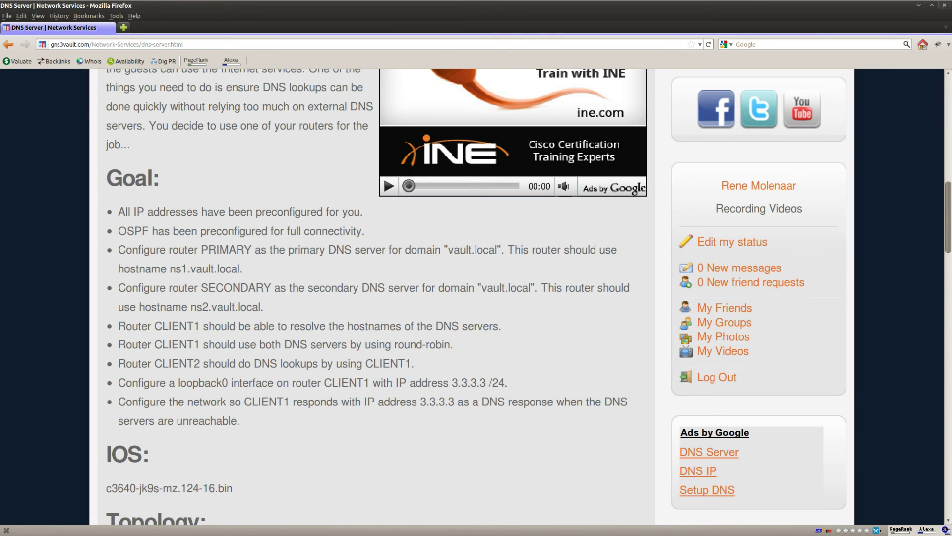
{"action": "key", "text": "alt+Tab"}
{"action": "key", "text": "alt+Tab"}
- Leave the loopback configuration and enable 'ip dns spoofing 3.3.3.3' on Client1
{"action": "key", "text": "Return"}
{"action": "key", "text": "Return"}
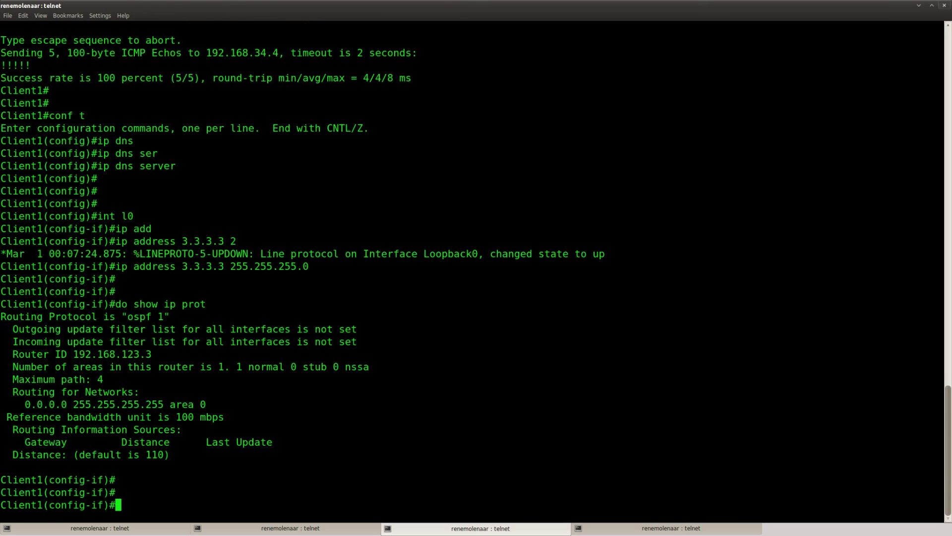
{"action": "key", "text": "Return"}
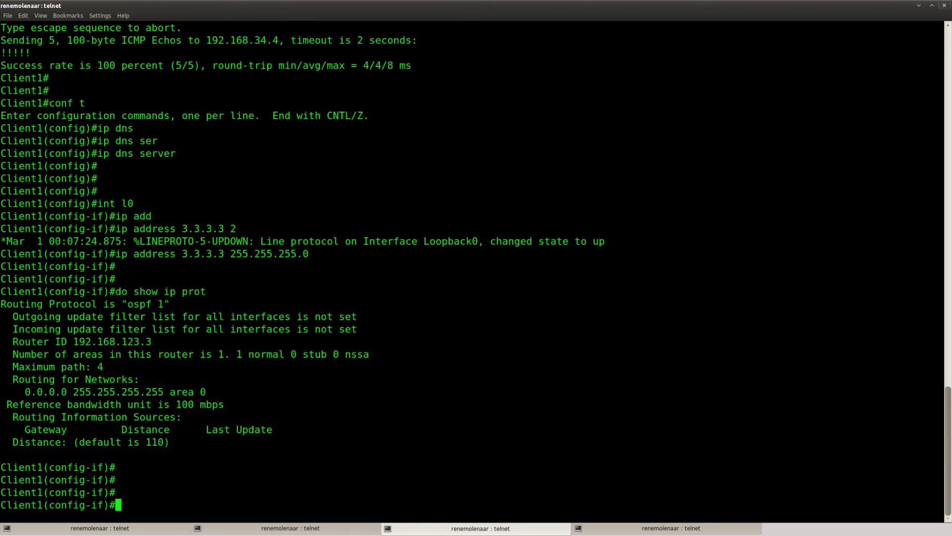
{"action": "type", "text": "exit"}
{"action": "key", "text": "Return"}
{"action": "type", "text": "ip dns"}
{"action": "key", "text": "Tab"}
{"action": "type", "text": "s"}
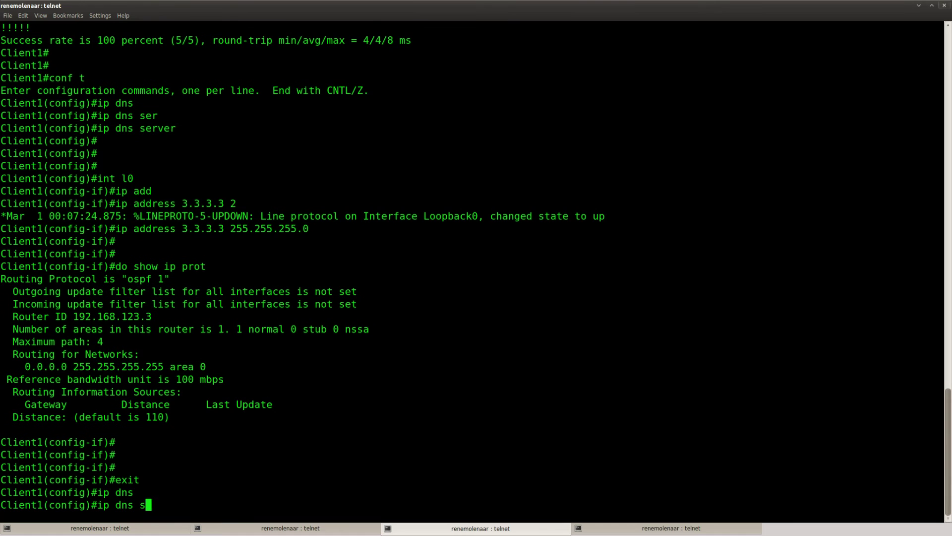
{"action": "type", "text": "poo"}
{"action": "key", "text": "Tab"}
{"action": "type", "text": "?"}
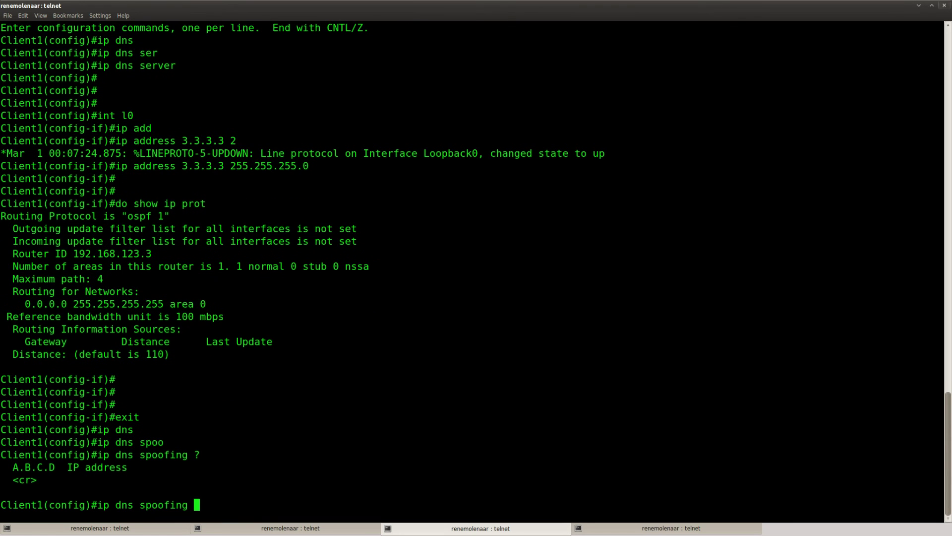
{"action": "type", "text": "3.3.3.3"}
{"action": "key", "text": "Return"}
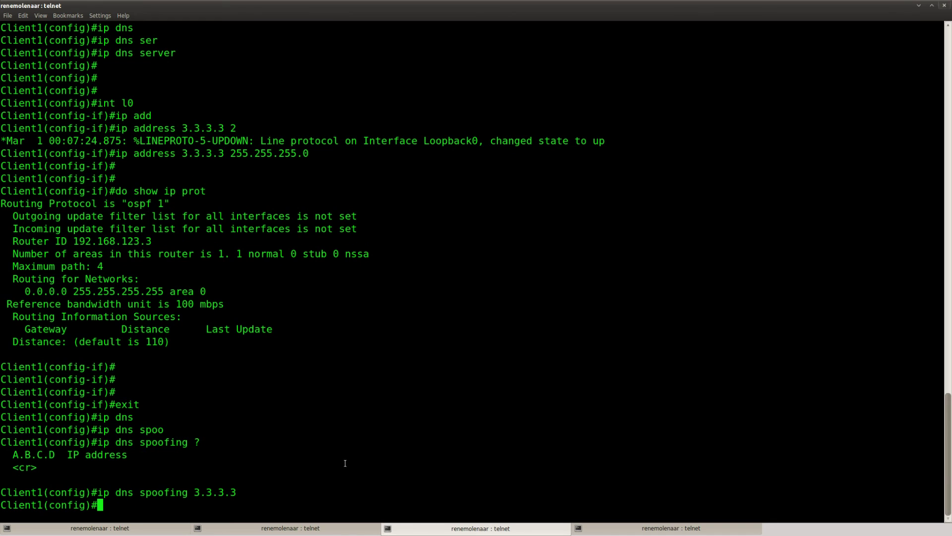
{"action": "left_click_drag", "start_coordinate": [239, 492], "coordinate": [193, 492]}
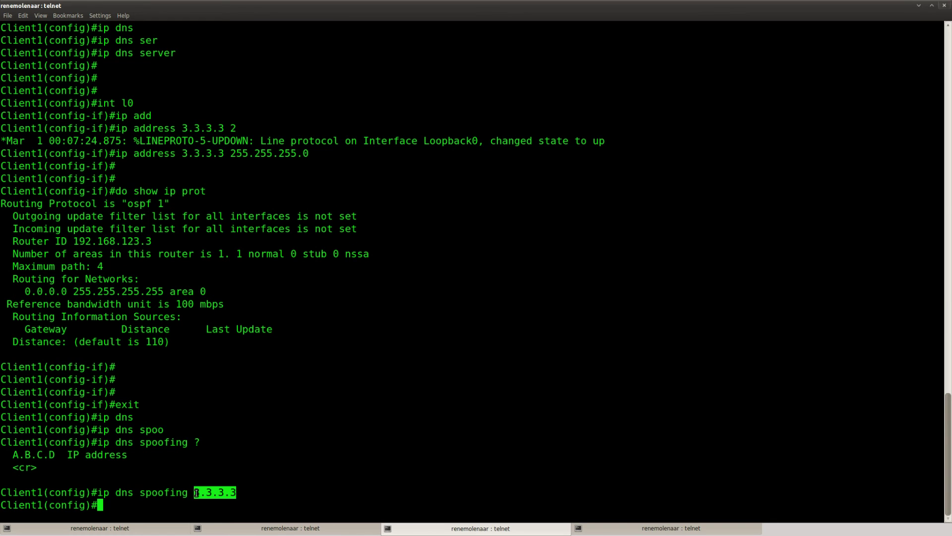
- Repeatedly ping ns1 and ns2 from Client2, confirming both still resolve and succeed 5/5
{"action": "left_click", "coordinate": [642, 531]}
{"action": "key", "text": "Return"}
{"action": "key", "text": "Up"}
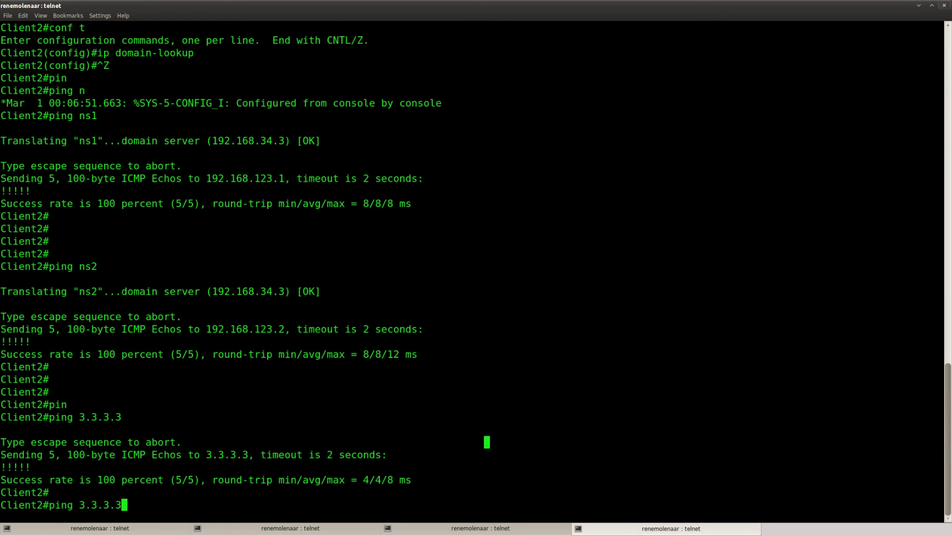
{"action": "key", "text": "Up"}
{"action": "key", "text": "Return"}
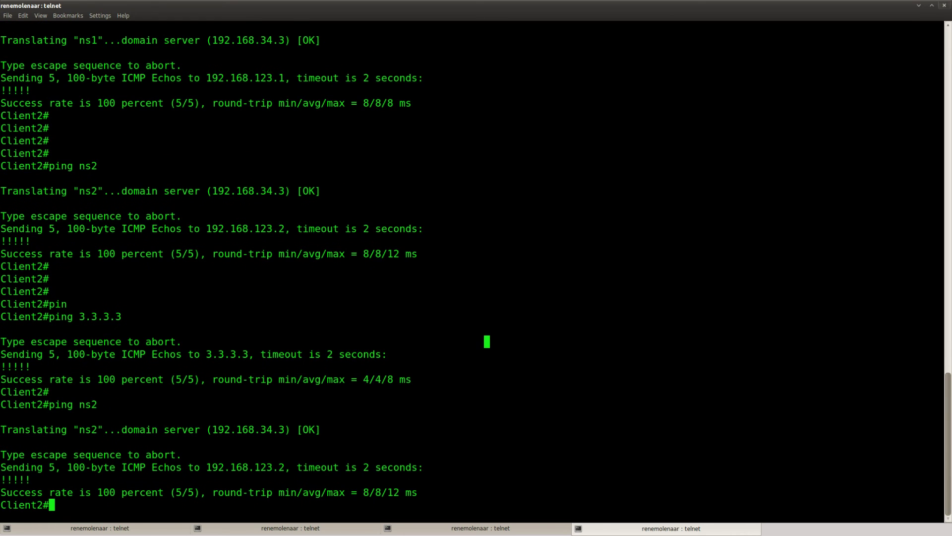
{"action": "key", "text": "Return"}
{"action": "key", "text": "Up"}
{"action": "key", "text": "Return"}
{"action": "key", "text": "Up"}
{"action": "key", "text": "Up"}
{"action": "key", "text": "Return"}
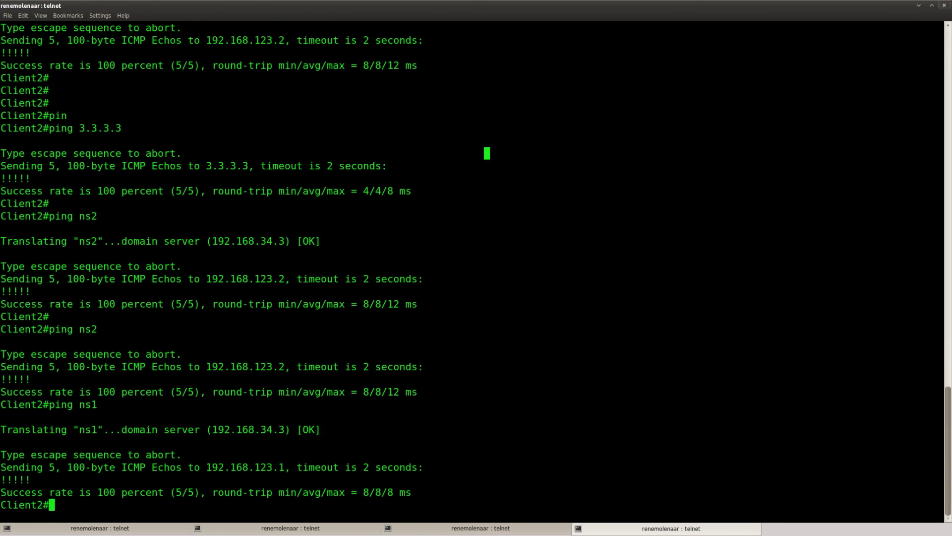
{"action": "key", "text": "Up"}
{"action": "key", "text": "Up"}
{"action": "key", "text": "Return"}
{"action": "key", "text": "Up"}
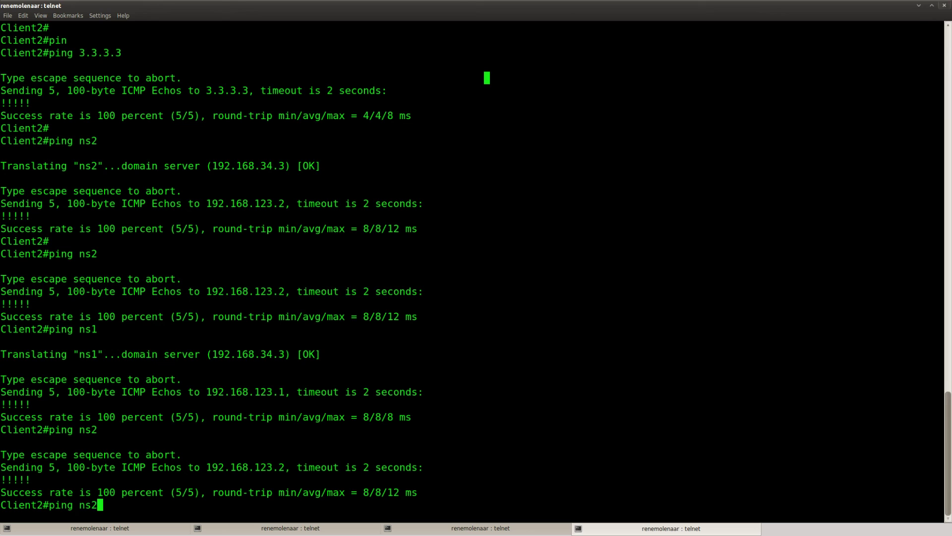
{"action": "key", "text": "Up"}
{"action": "key", "text": "Return"}
{"action": "key", "text": "Up"}
{"action": "key", "text": "Up"}
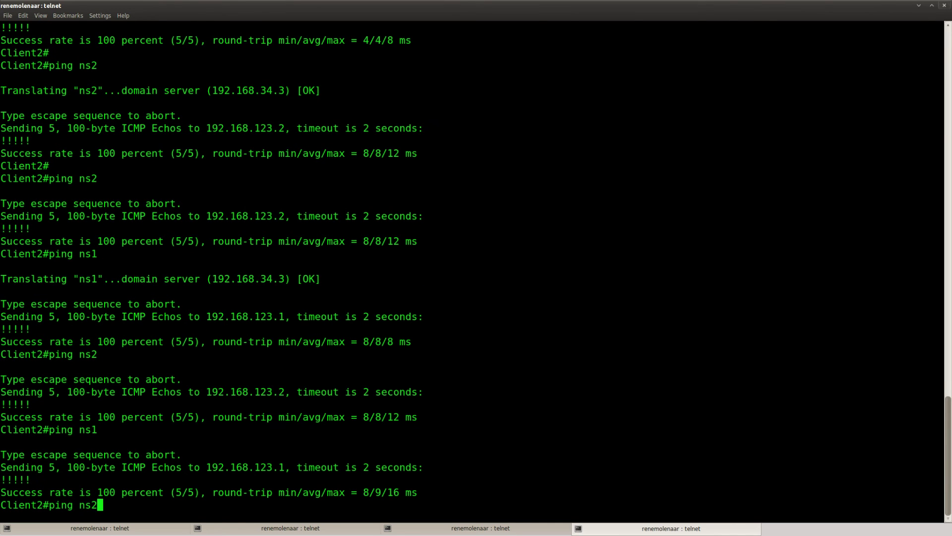
{"action": "key", "text": "Return"}
{"action": "key", "text": "Return"}
{"action": "key", "text": "Return"}
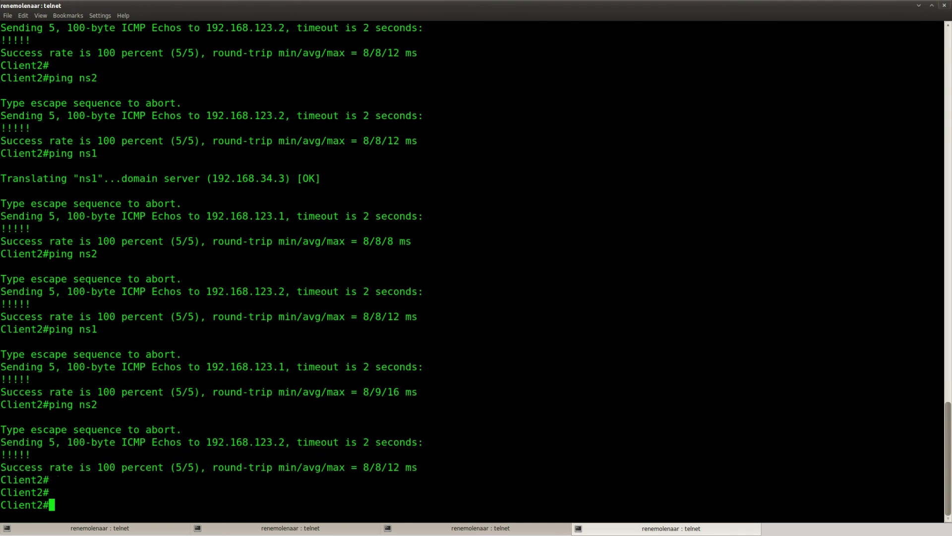
{"action": "key", "text": "Return"}
{"action": "key", "text": "Up"}
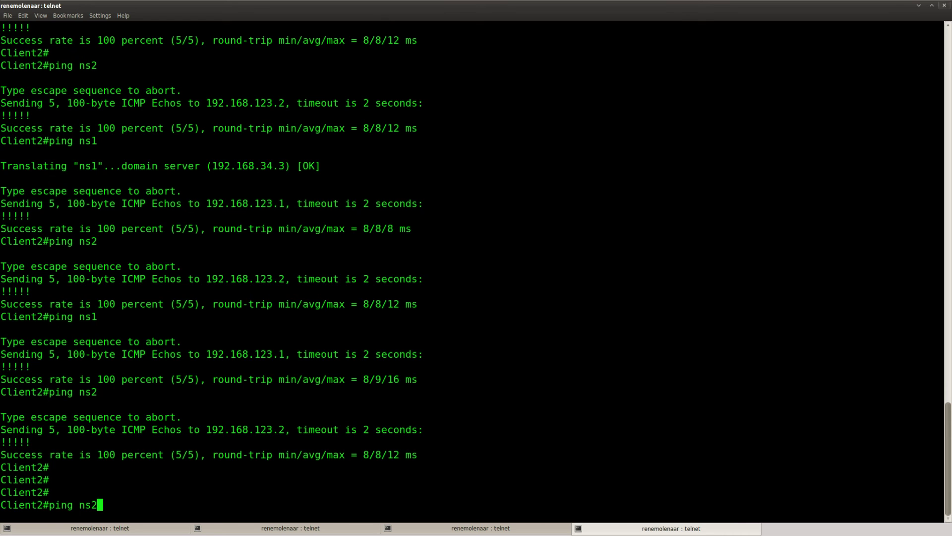
{"action": "key", "text": "Return"}
{"action": "key", "text": "Return"}
{"action": "key", "text": "Up"}
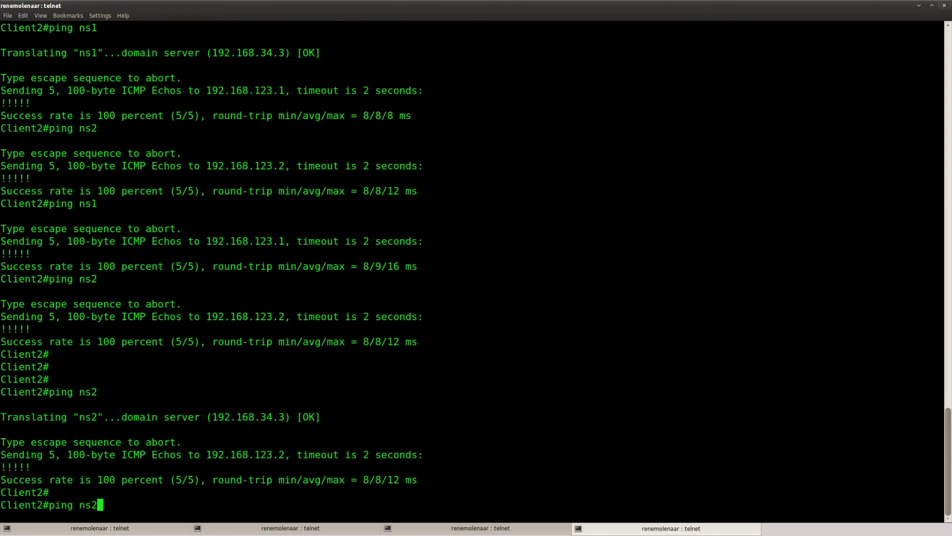
{"action": "key", "text": "BackSpace"}
{"action": "type", "text": "1"}
{"action": "key", "text": "Return"}
{"action": "key", "text": "Return"}
{"action": "left_click", "coordinate": [401, 528]}
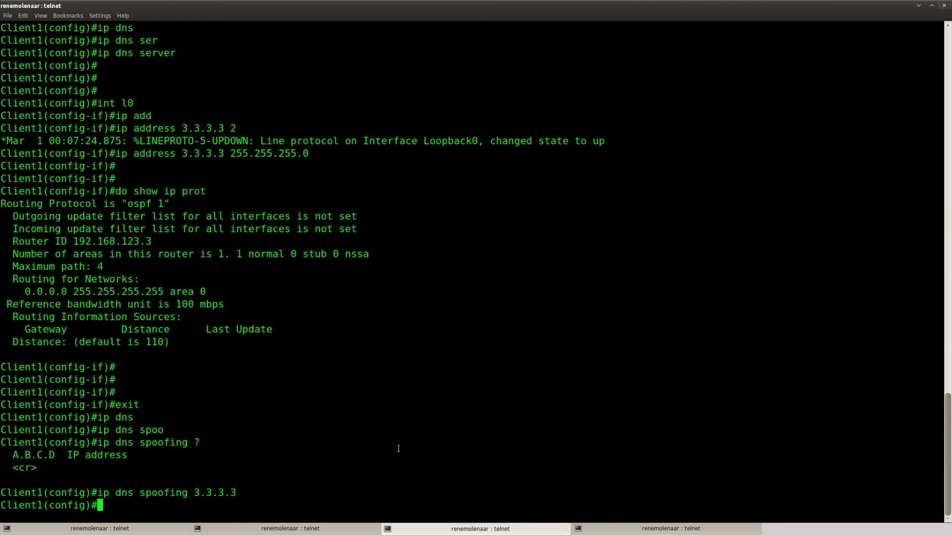
{"action": "key", "text": "Return"}
{"action": "key", "text": "Return"}
- Shut down FastEthernet0/0 on Client1, dropping its OSPF neighbors
{"action": "type", "text": "int"}
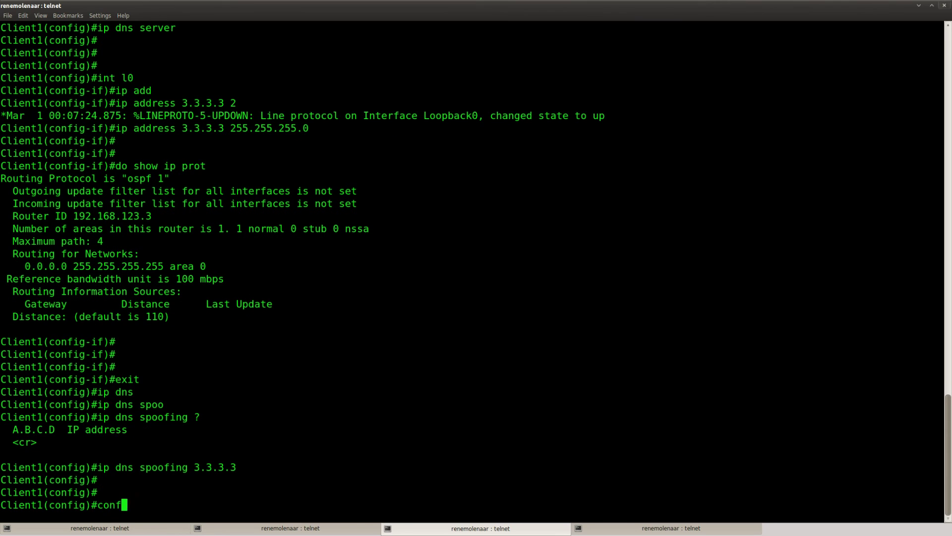
{"action": "key", "text": "BackSpace"}
{"action": "key", "text": "BackSpace"}
{"action": "key", "text": "BackSpace"}
{"action": "key", "text": "BackSpace"}
{"action": "type", "text": "int f0/0"}
{"action": "key", "text": "Return"}
{"action": "type", "text": "shut"}
{"action": "key", "text": "Return"}
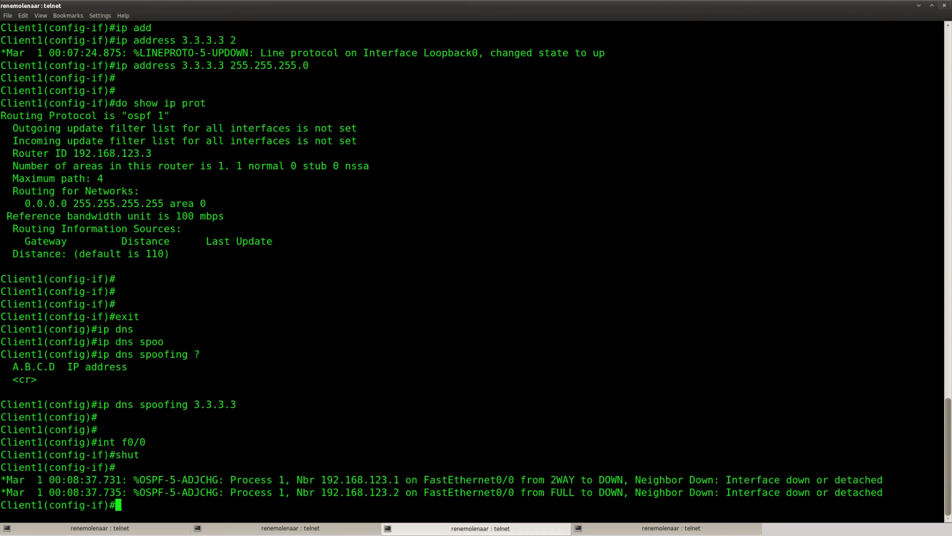
{"action": "key", "text": "Return"}
{"action": "key", "text": "Return"}
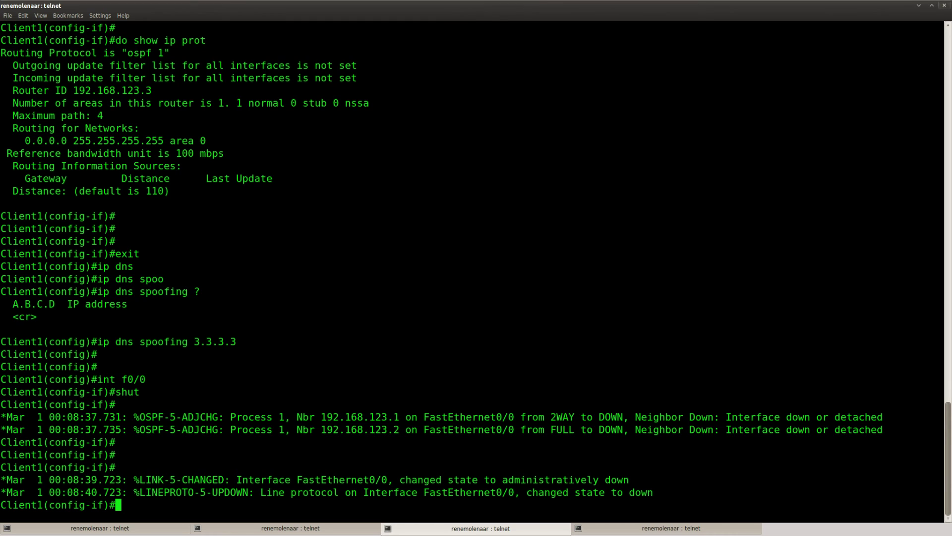
{"action": "key", "text": "Return"}
- Ping ns1 and ns2 from Client2, confirming both now resolve to 3.3.3.3
{"action": "left_click", "coordinate": [671, 527]}
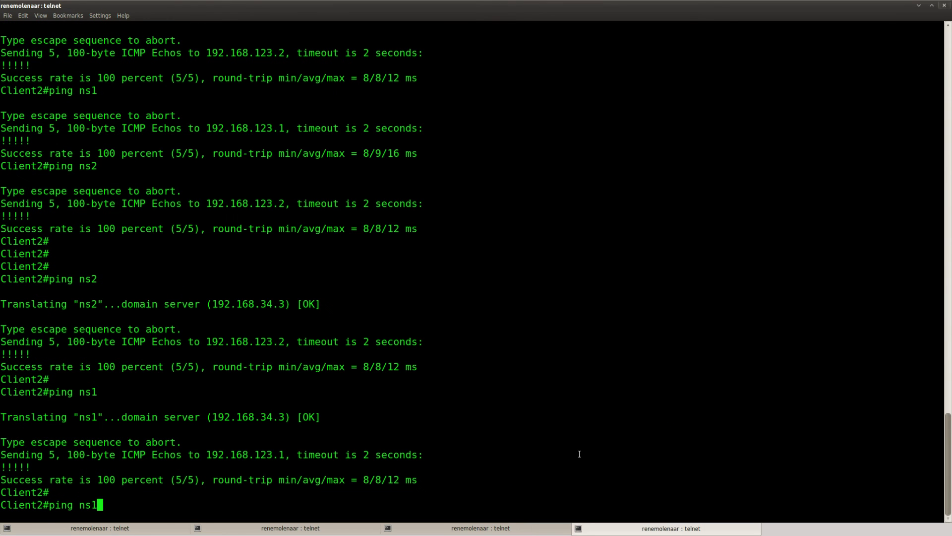
{"action": "key", "text": "Return"}
{"action": "key", "text": "Return"}
{"action": "key", "text": "Return"}
{"action": "key", "text": "Return"}
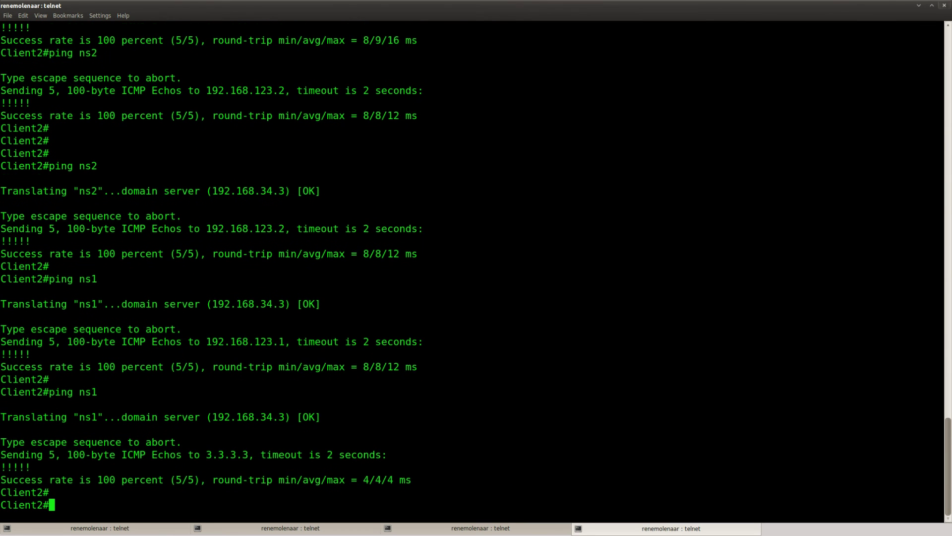
{"action": "key", "text": "Return"}
{"action": "key", "text": "Return"}
{"action": "key", "text": "Return"}
{"action": "key", "text": "Return"}
{"action": "key", "text": "Up"}
{"action": "key", "text": "Return"}
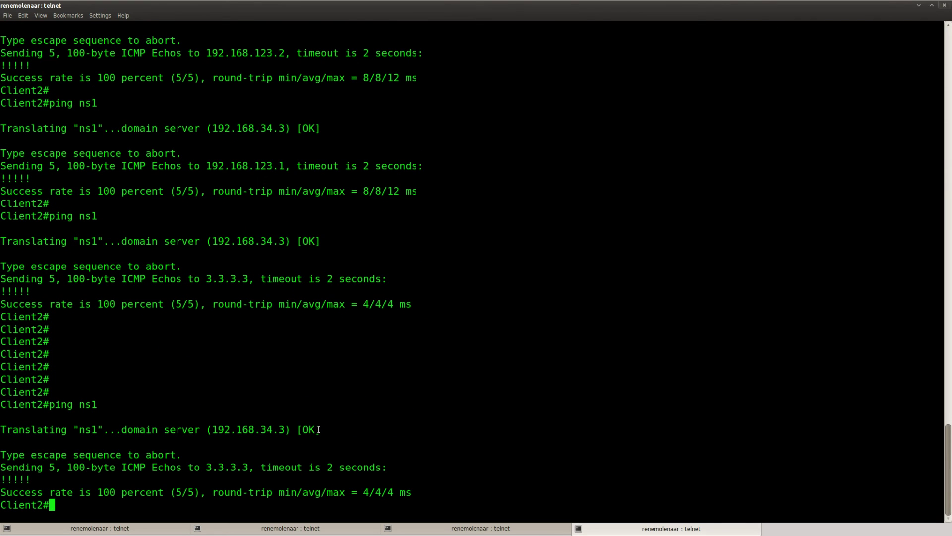
{"action": "left_click_drag", "start_coordinate": [320, 430], "coordinate": [2, 430]}
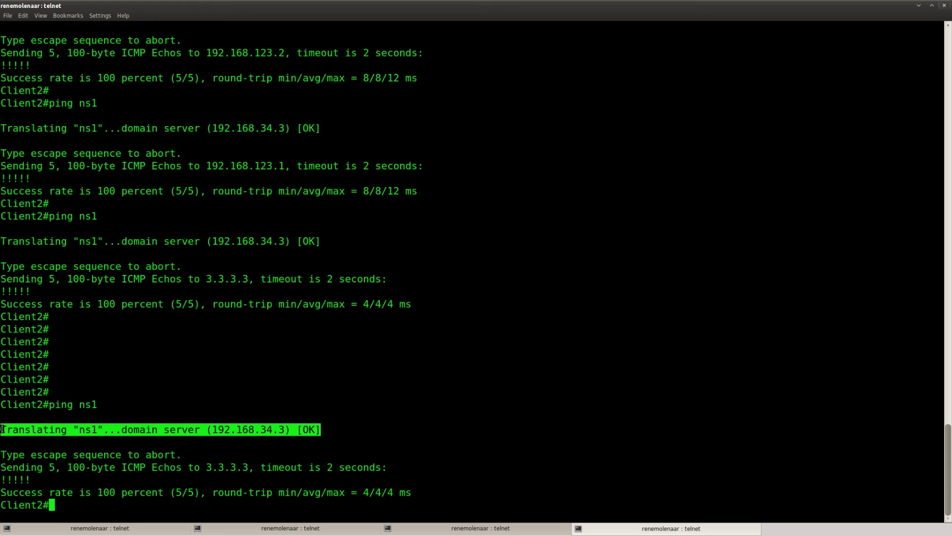
{"action": "left_click", "coordinate": [93, 439]}
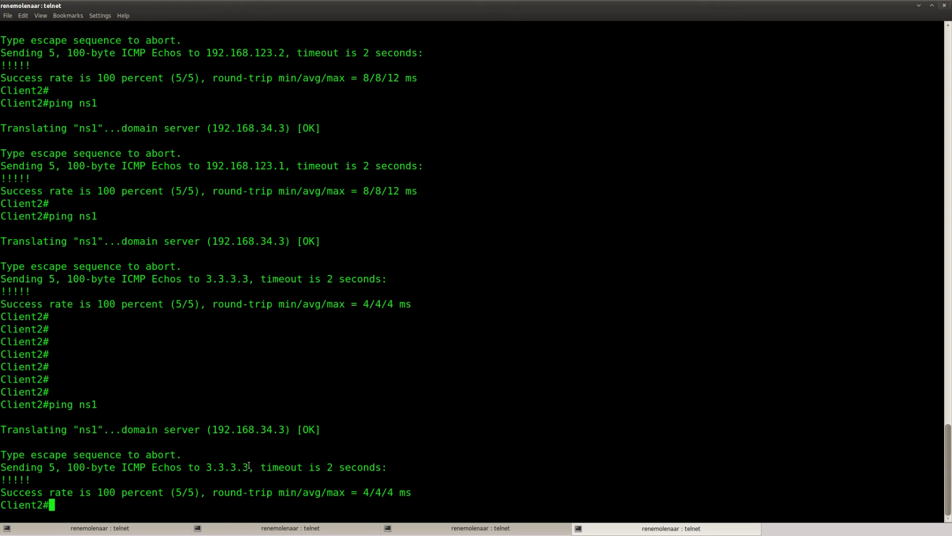
{"action": "left_click_drag", "start_coordinate": [249, 467], "coordinate": [209, 468]}
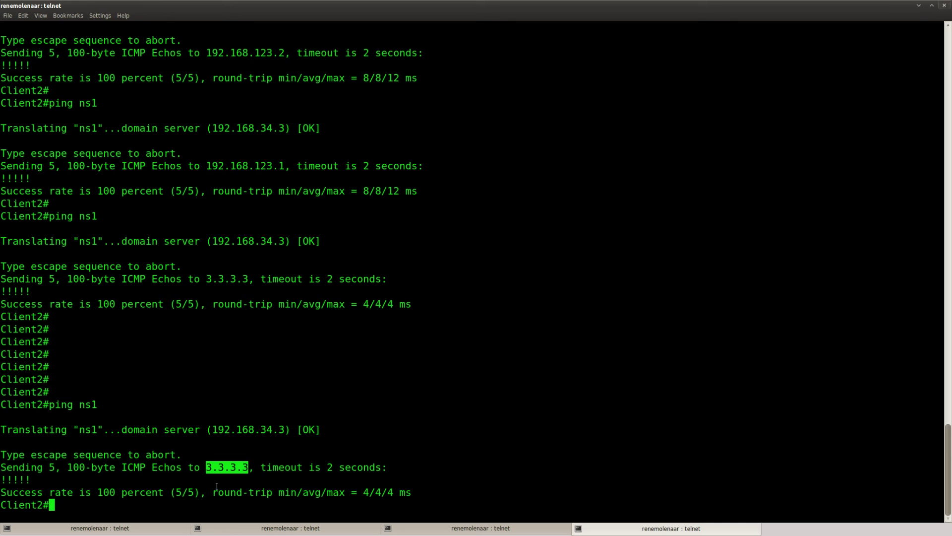
{"action": "double_click", "coordinate": [217, 486]}
{"action": "type", "text": "ping ns2"}
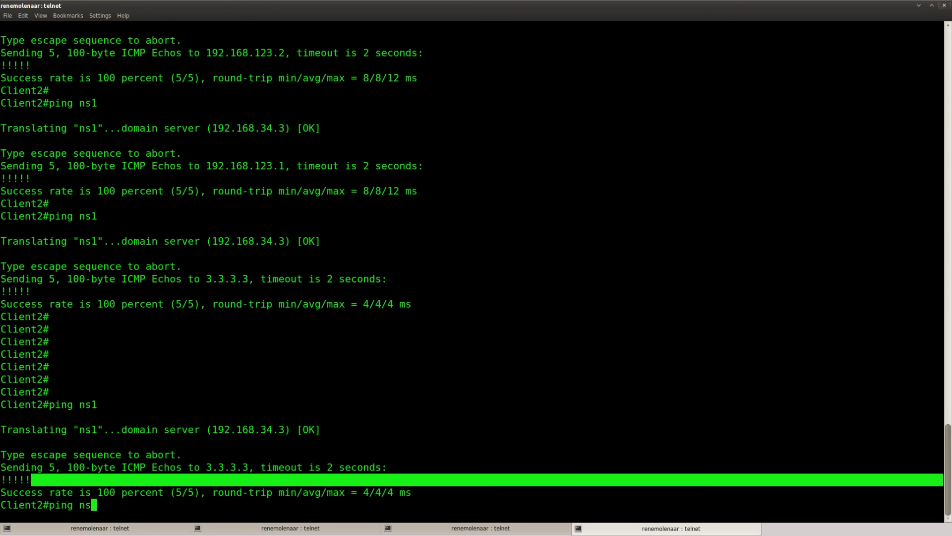
{"action": "key", "text": "Return"}
{"action": "key", "text": "Return"}
{"action": "key", "text": "Return"}
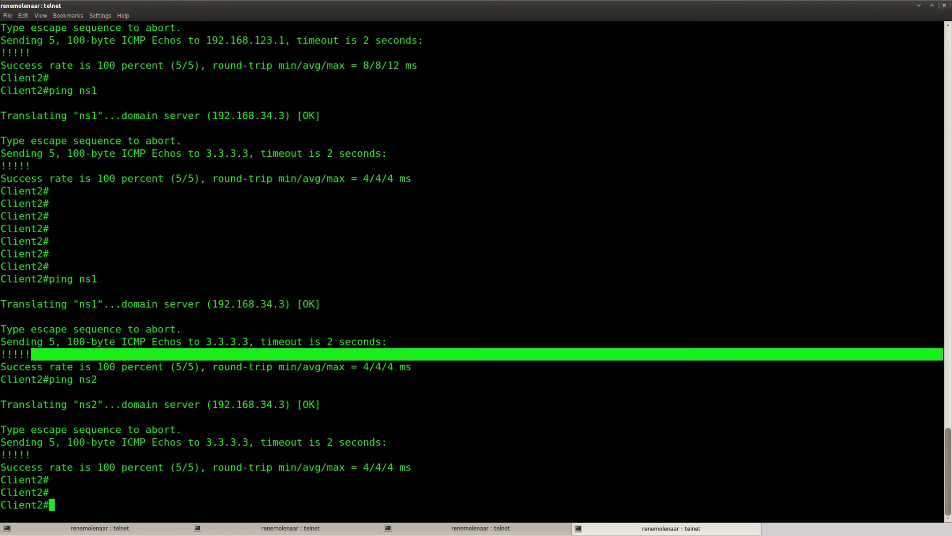
{"action": "left_click", "coordinate": [415, 530]}
- Bring Client1's FastEthernet0/0 back up and rerun Client2's stalled ping to ns2
{"action": "type", "text": "no shut"}
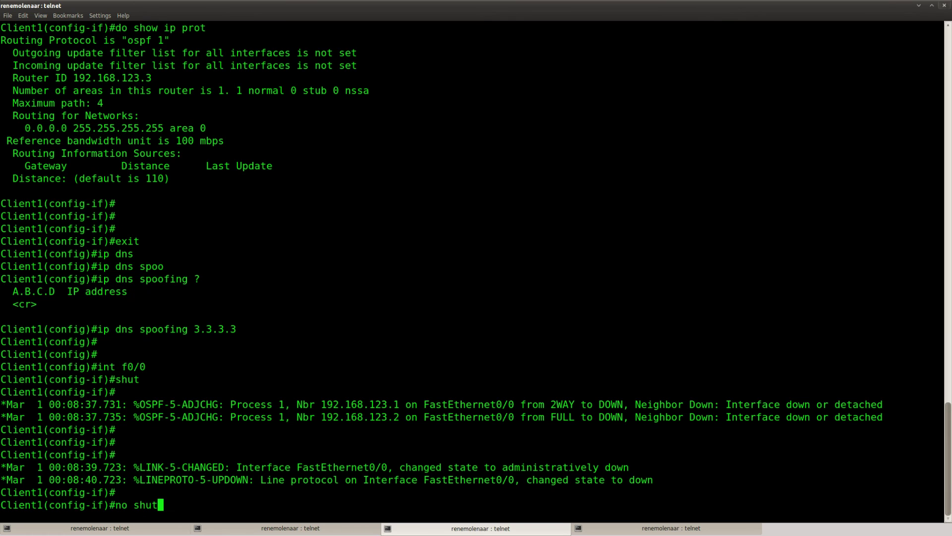
{"action": "key", "text": "Return"}
{"action": "key", "text": "alt+Tab"}
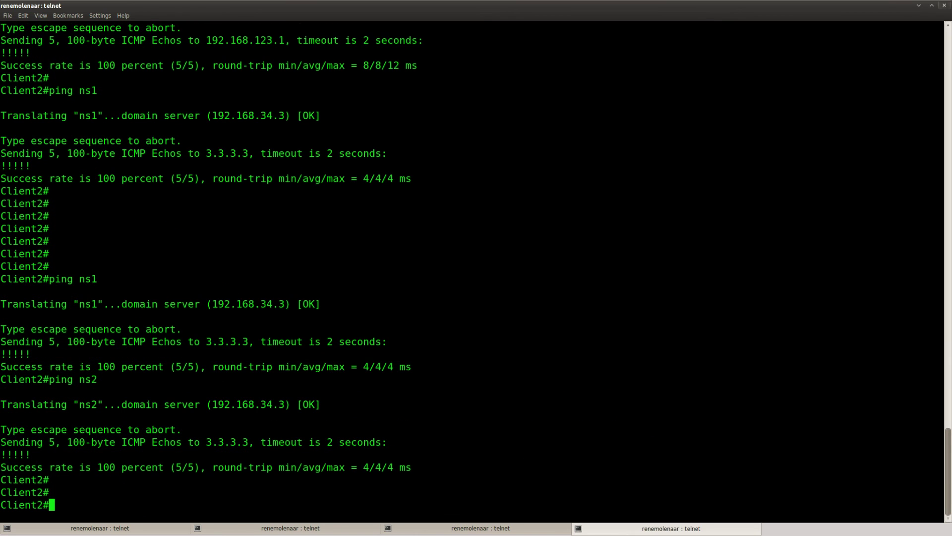
{"action": "key", "text": "Up"}
{"action": "key", "text": "Return"}
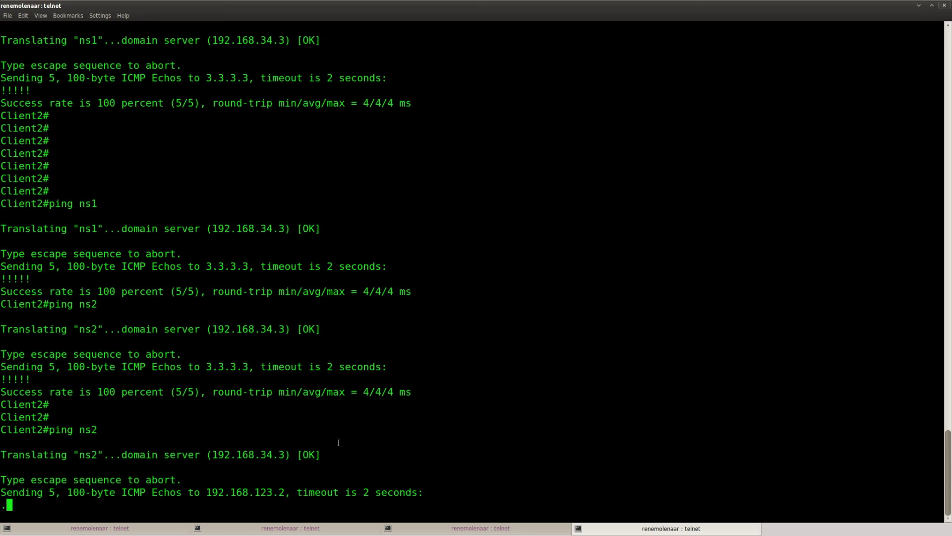
{"action": "left_click", "coordinate": [488, 529]}
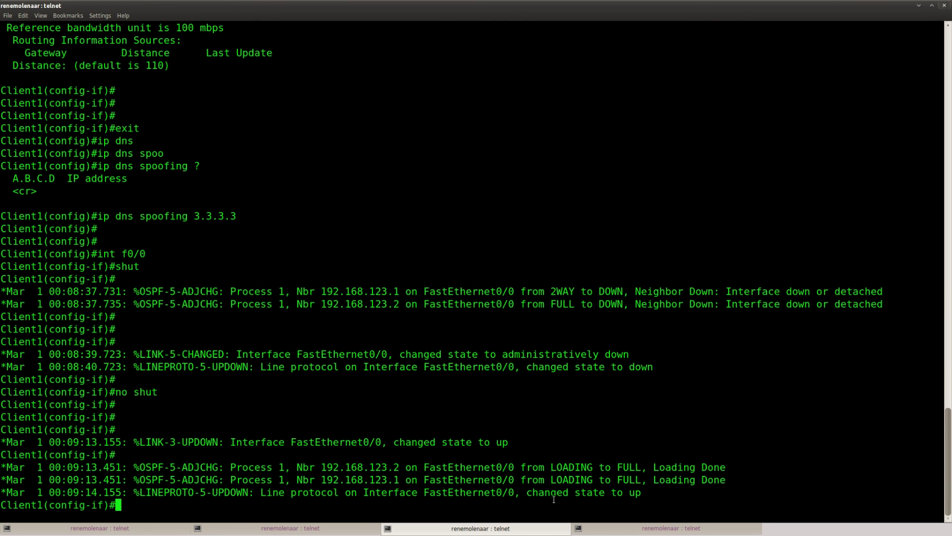
{"action": "left_click", "coordinate": [582, 523]}
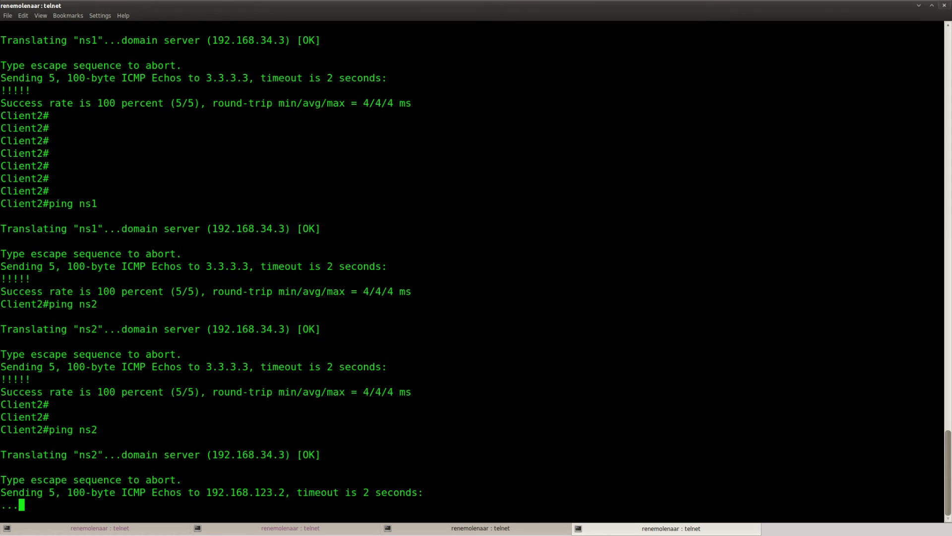
{"action": "key", "text": "ctrl+shift+6"}
{"action": "key", "text": "Up"}
{"action": "key", "text": "Return"}
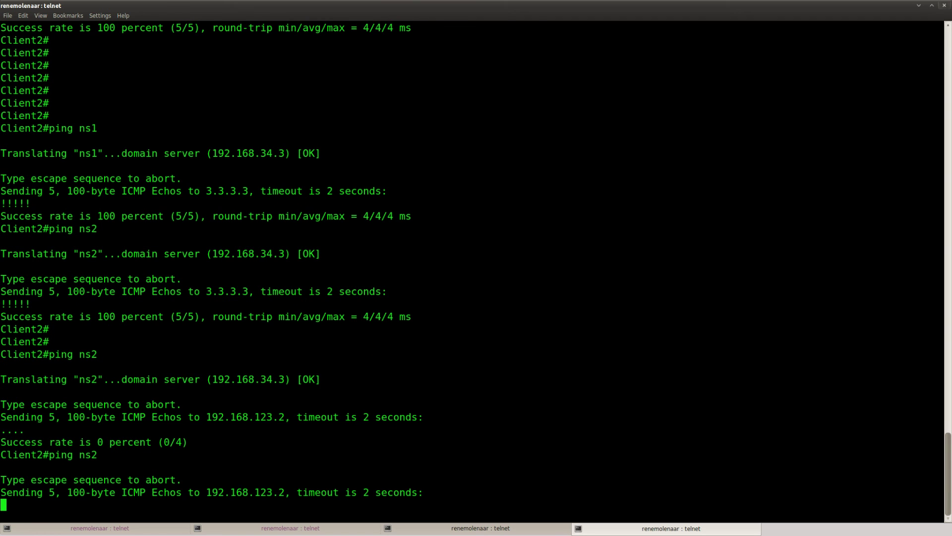
- Verify with 'do show ip ospf nei' that Client1's three OSPF neighbors are FULL
{"action": "left_click", "coordinate": [478, 528]}
{"action": "key", "text": "Return"}
{"action": "key", "text": "Return"}
{"action": "key", "text": "Return"}
{"action": "type", "text": "do"}
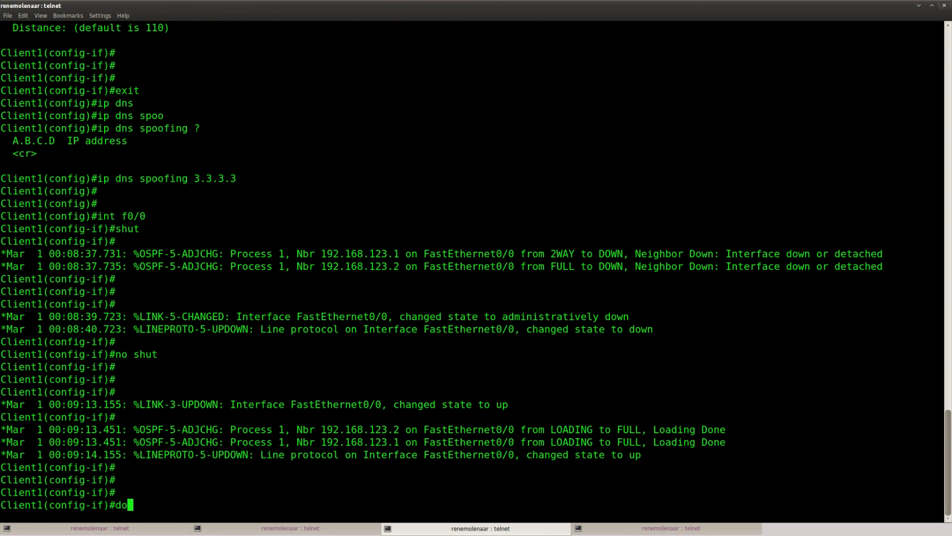
{"action": "type", "text": " show ip ospf nei"}
{"action": "key", "text": "Return"}
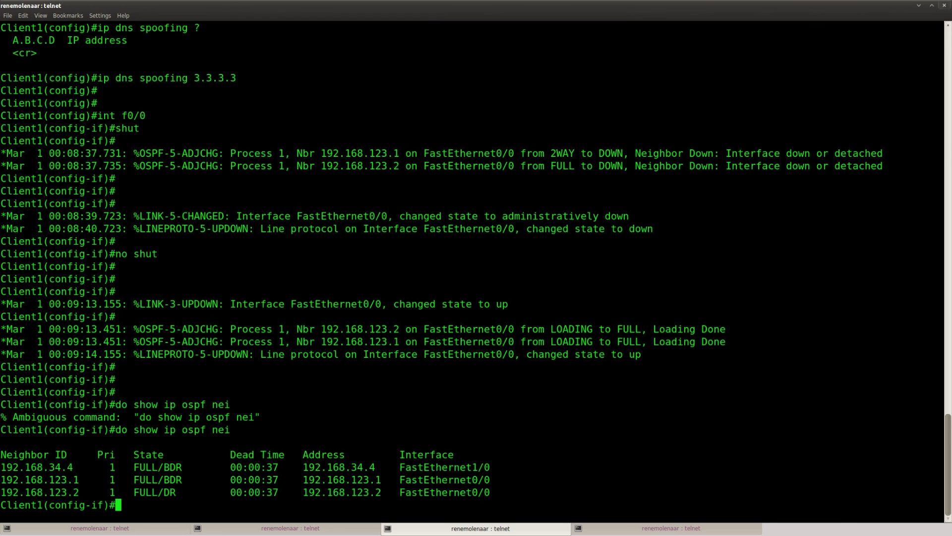
{"action": "key", "text": "Return"}
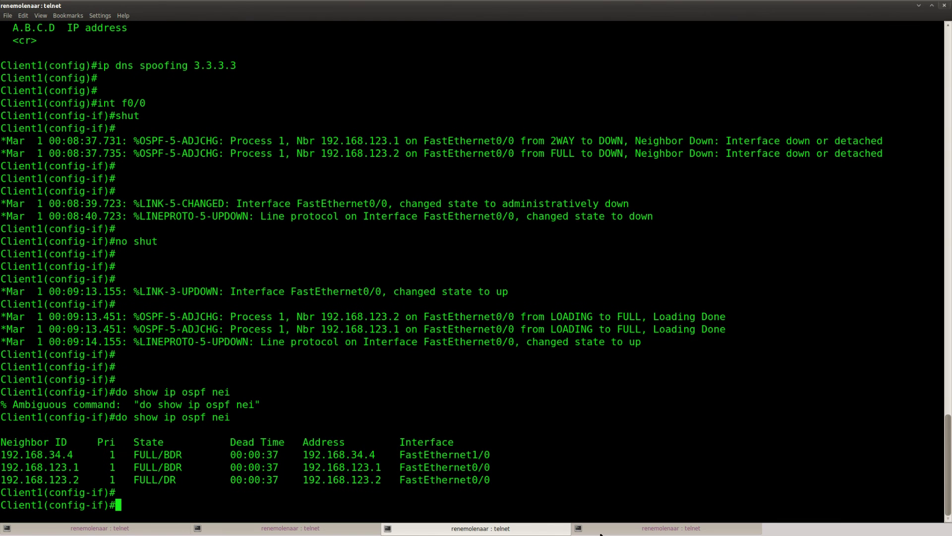
- Ping ns2 from Client2 again, now resolving to 192.168.123.2 with 5/5 success
{"action": "key", "text": "alt+Tab"}
{"action": "key", "text": "Up"}
{"action": "key", "text": "Return"}
{"action": "key", "text": "Return"}
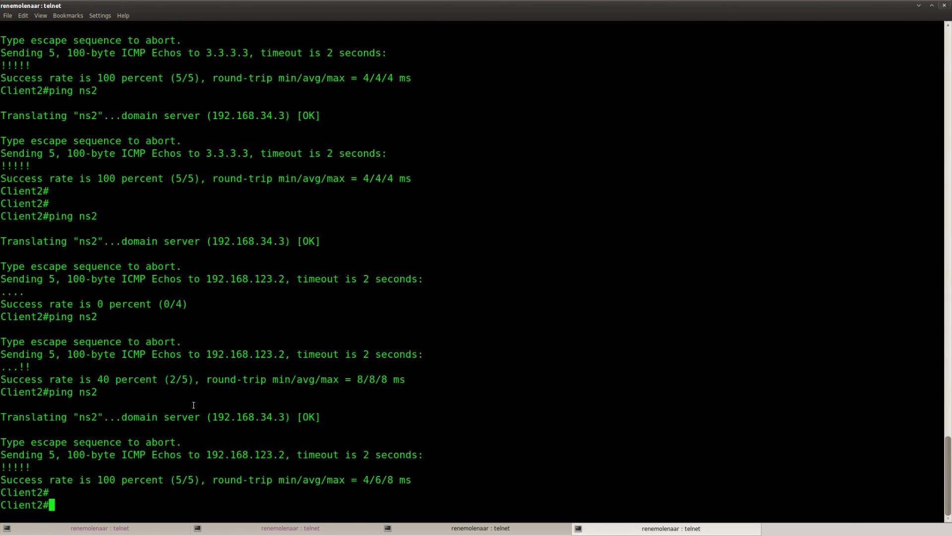
{"action": "left_click_drag", "start_coordinate": [416, 482], "coordinate": [4, 417]}
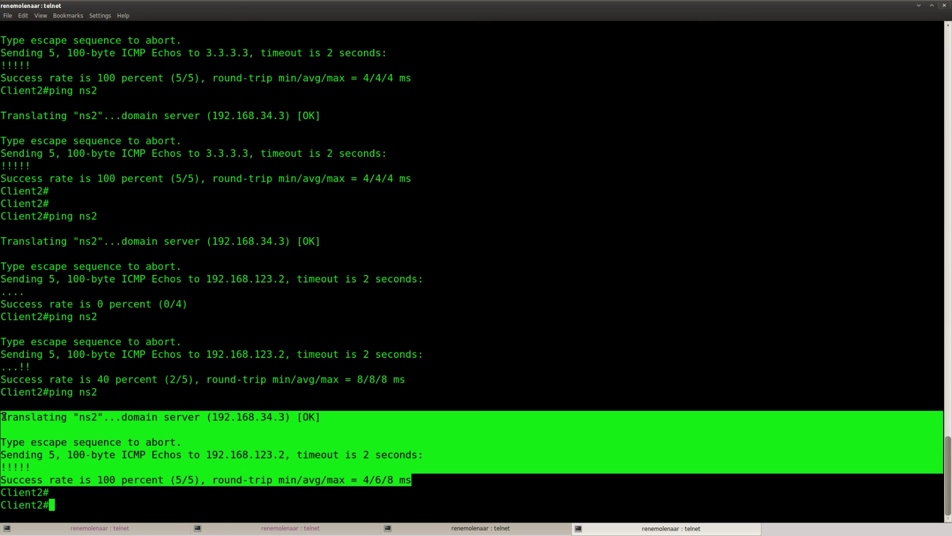
{"action": "left_click", "coordinate": [213, 487]}
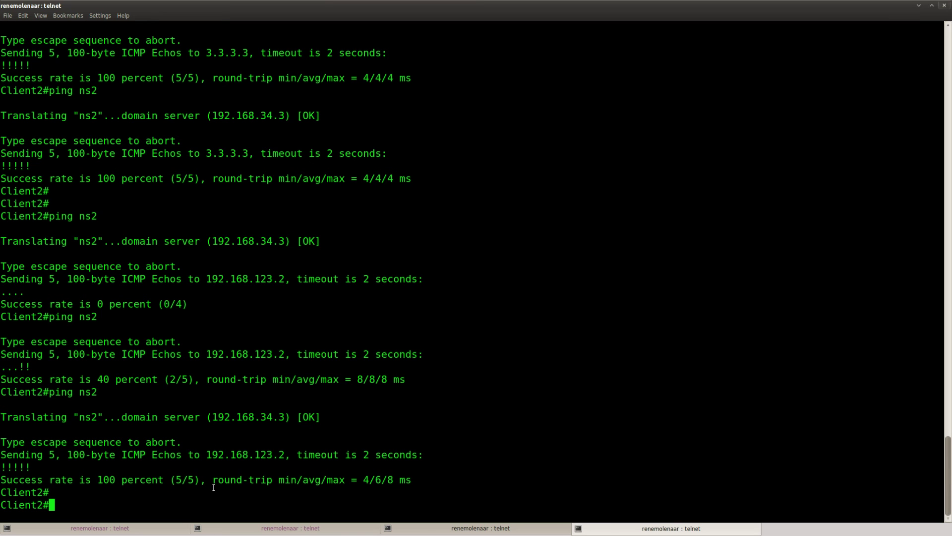
- On the Primary router, leave configuration mode and run 'show ip dns primary'
{"action": "key", "text": "alt+Tab"}
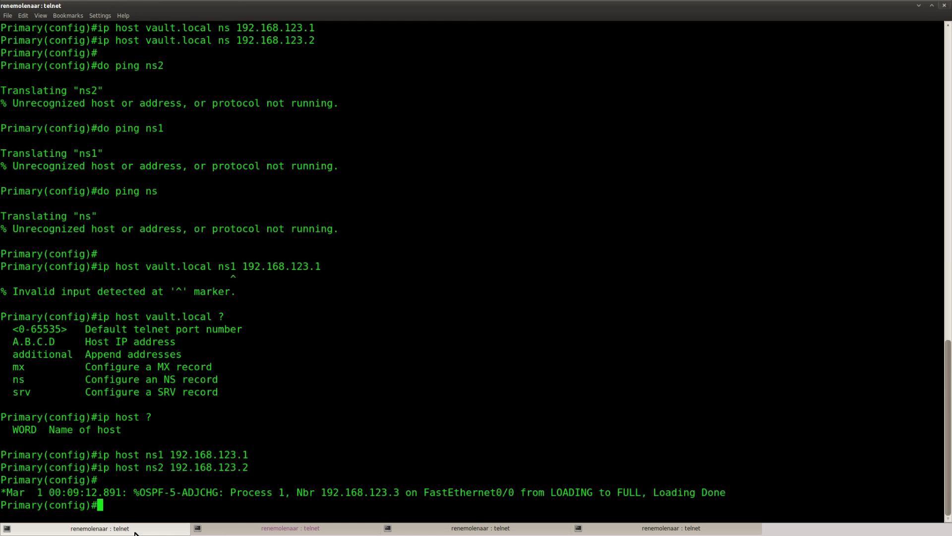
{"action": "key", "text": "Return"}
{"action": "key", "text": "Return"}
{"action": "key", "text": "ctrl+z"}
{"action": "key", "text": "Return"}
{"action": "key", "text": "Return"}
{"action": "type", "text": "sho"}
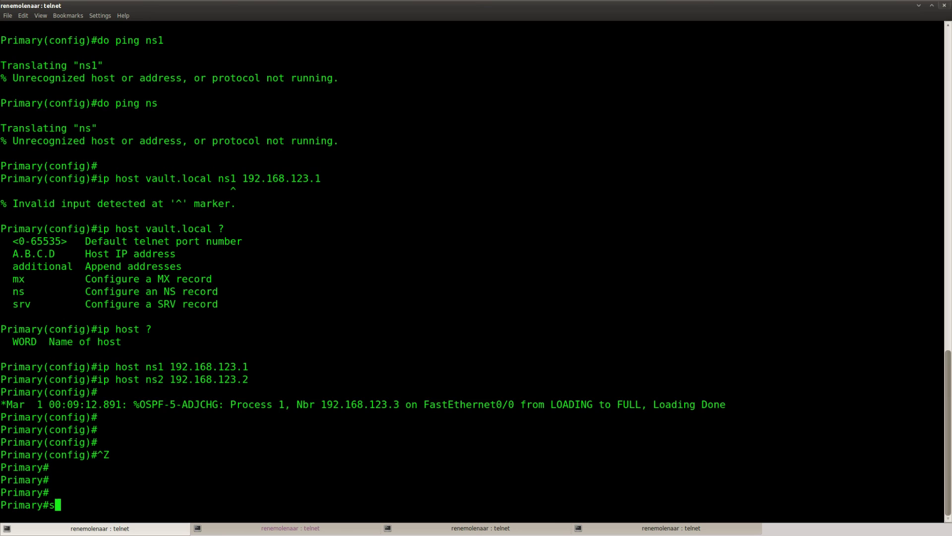
{"action": "key", "text": "Tab"}
{"action": "type", "text": "ip dns"}
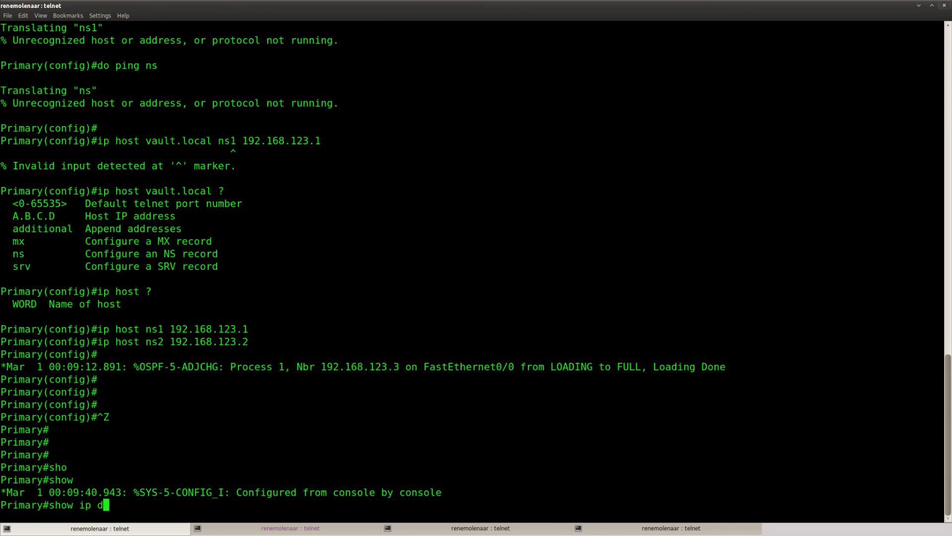
{"action": "key", "text": "Tab"}
{"action": "type", "text": "pr"}
{"action": "key", "text": "Tab"}
{"action": "key", "text": "Return"}
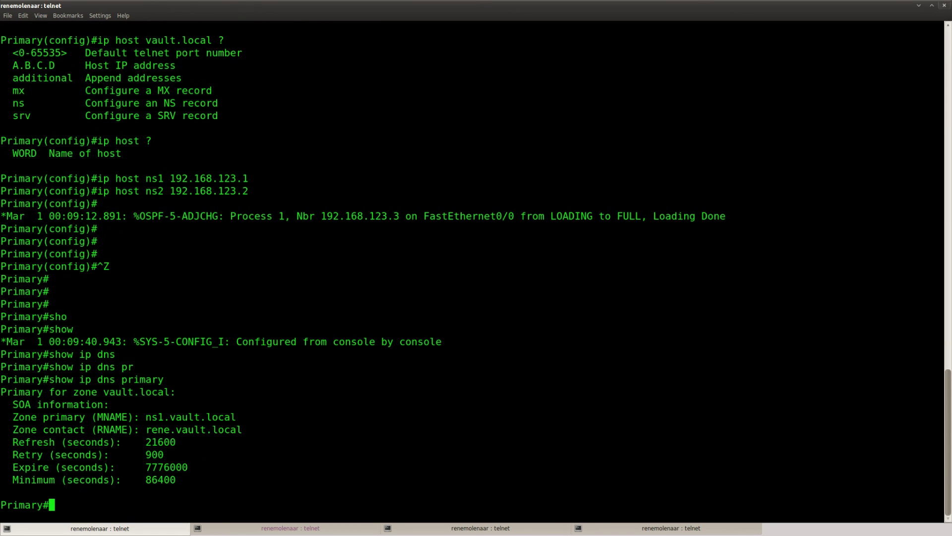
{"action": "key", "text": "Return"}
{"action": "key", "text": "Return"}
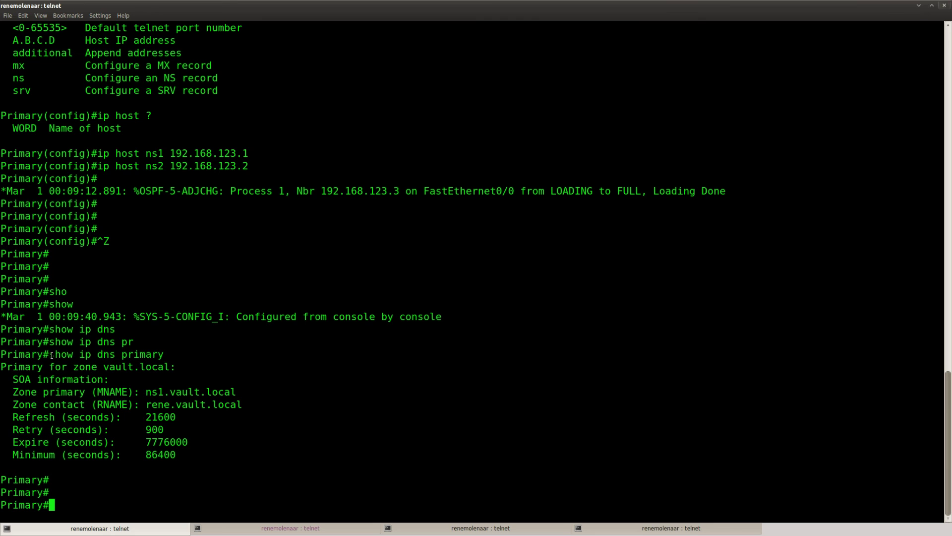
- Highlight the SOA output, including the zone primary ns1.vault.local and zone contact lines
{"action": "left_click_drag", "start_coordinate": [50, 354], "coordinate": [182, 455]}
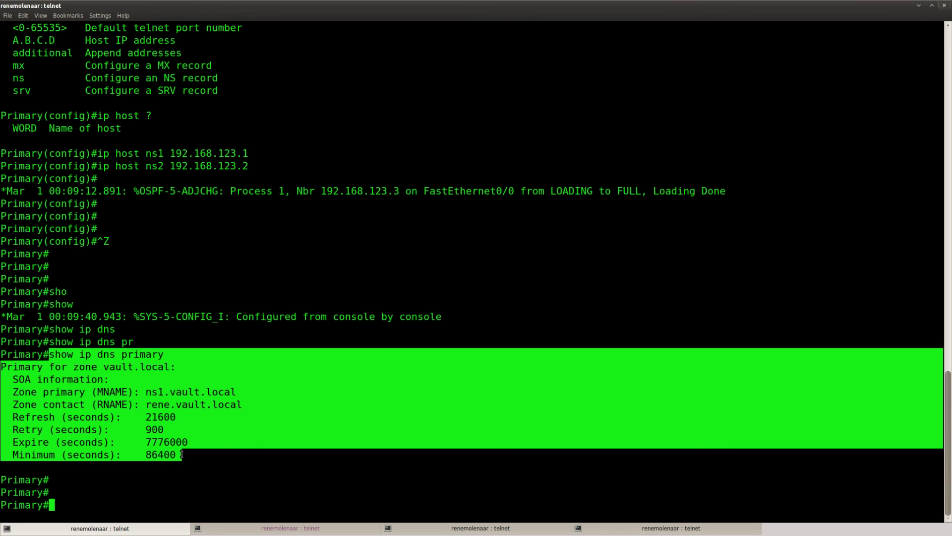
{"action": "left_click", "coordinate": [148, 393]}
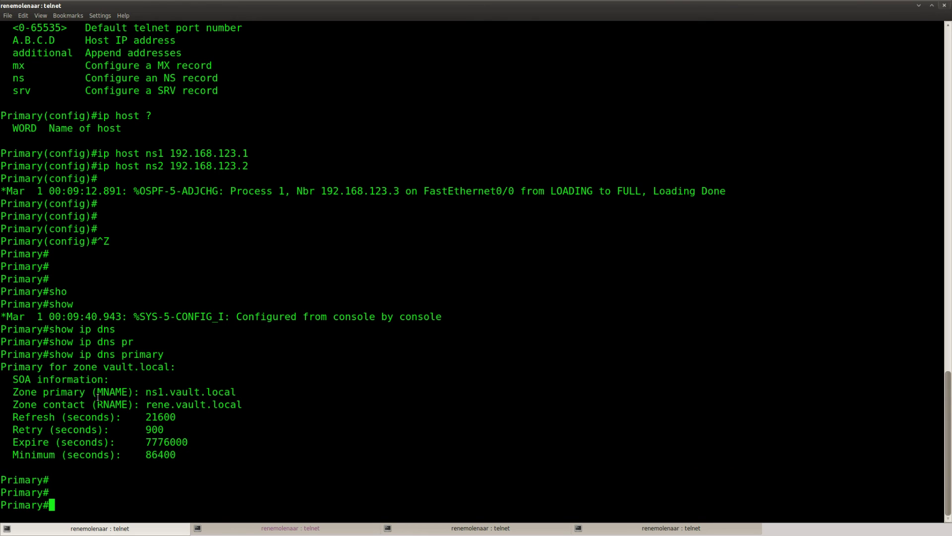
{"action": "left_click_drag", "start_coordinate": [236, 392], "coordinate": [17, 391]}
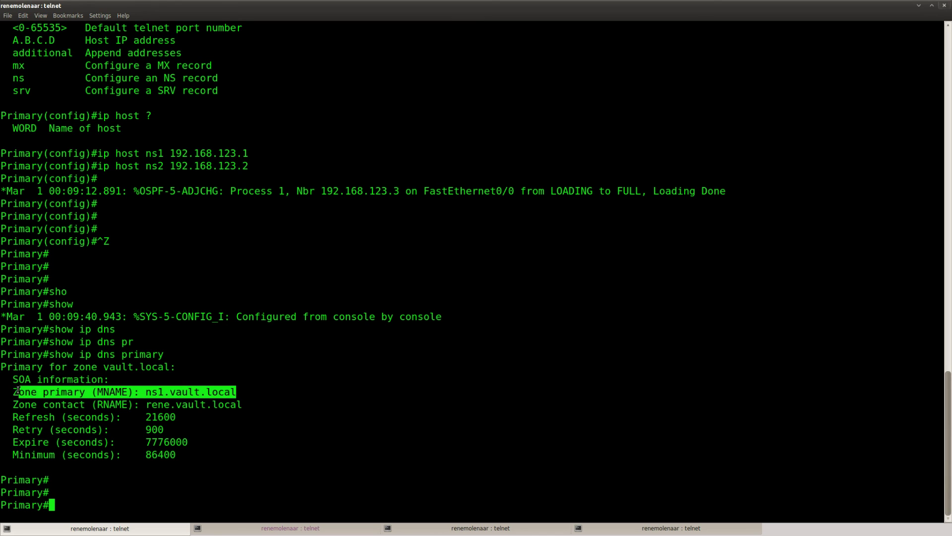
{"action": "left_click", "coordinate": [42, 402]}
{"action": "left_click_drag", "start_coordinate": [242, 405], "coordinate": [13, 405]}
{"action": "left_click", "coordinate": [184, 477]}
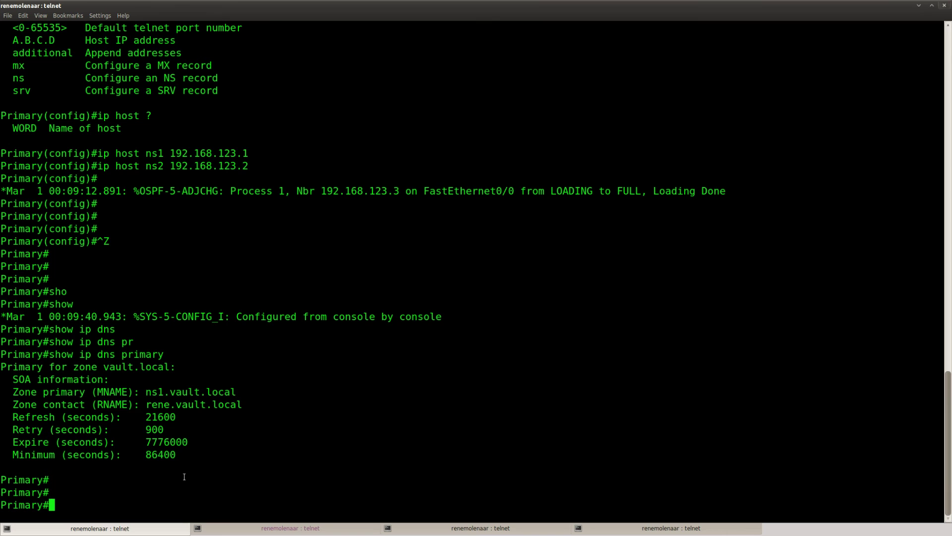
- Correct the rejected 'show ip hosts' to 'show hosts' and highlight the vault.local NS, SOA and ns1/ns2 entries
{"action": "type", "text": "sho"}
{"action": "key", "text": "Tab"}
{"action": "type", "text": "ip h"}
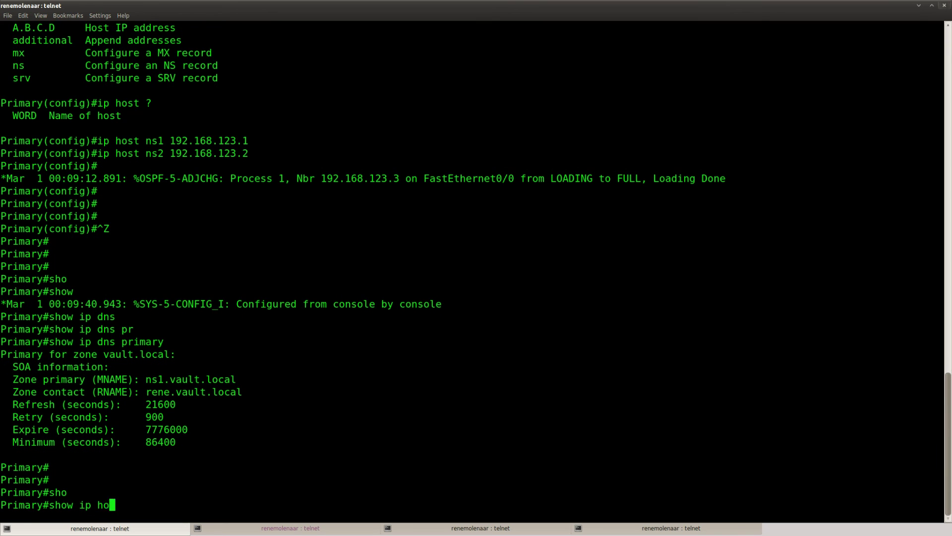
{"action": "type", "text": "osts"}
{"action": "key", "text": "Tab"}
{"action": "key", "text": "Return"}
{"action": "key", "text": "Up"}
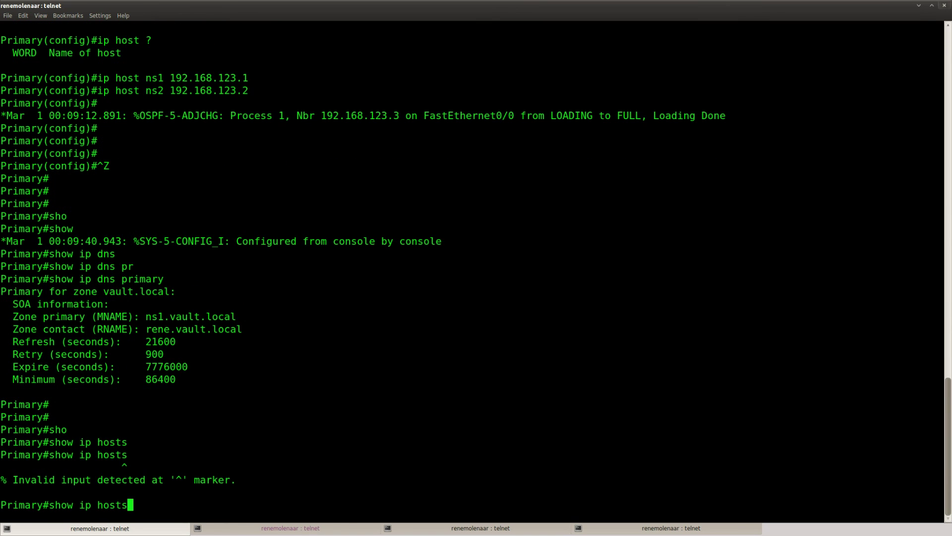
{"action": "key", "text": "BackSpace"}
{"action": "key", "text": "BackSpace"}
{"action": "key", "text": "BackSpace"}
{"action": "key", "text": "BackSpace"}
{"action": "key", "text": "BackSpace"}
{"action": "key", "text": "BackSpace"}
{"action": "key", "text": "BackSpace"}
{"action": "key", "text": "BackSpace"}
{"action": "type", "text": "ho"}
{"action": "key", "text": "Tab"}
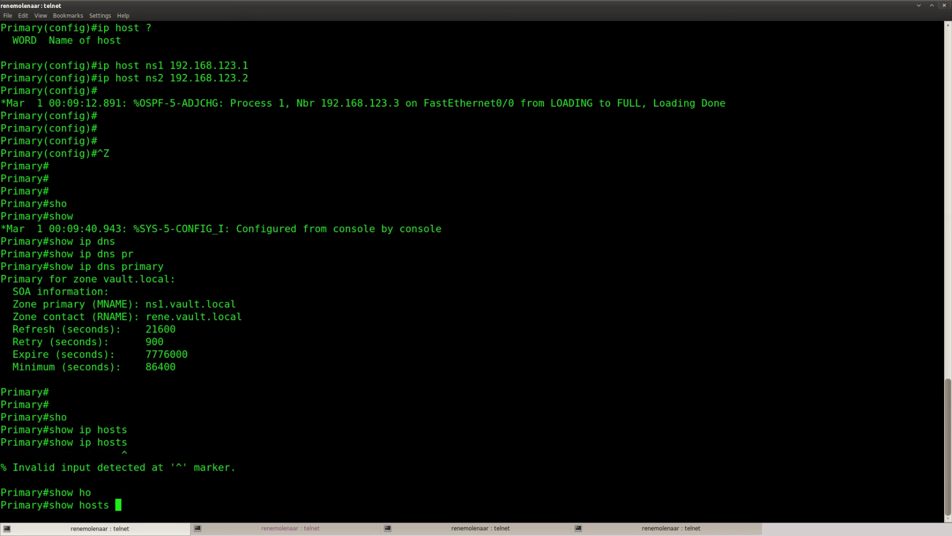
{"action": "key", "text": "Return"}
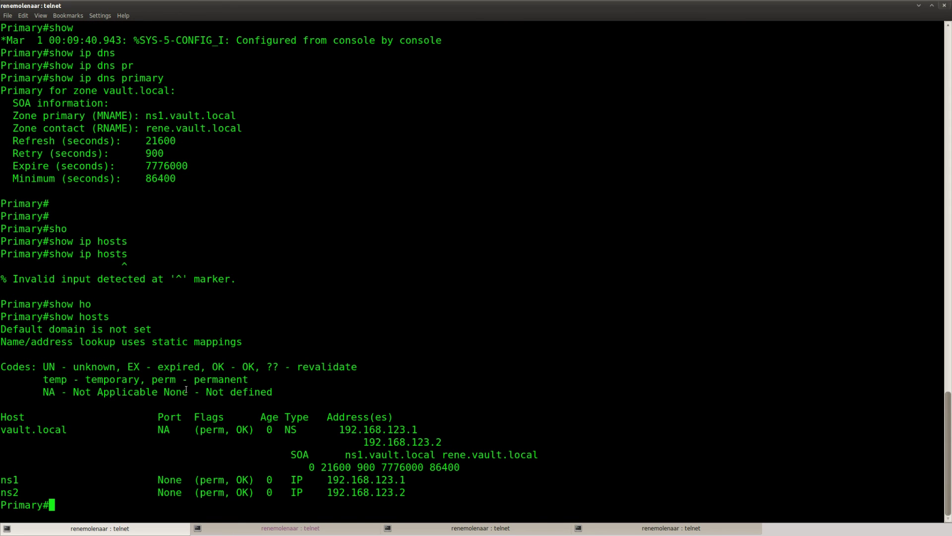
{"action": "left_click_drag", "start_coordinate": [408, 494], "coordinate": [3, 347]}
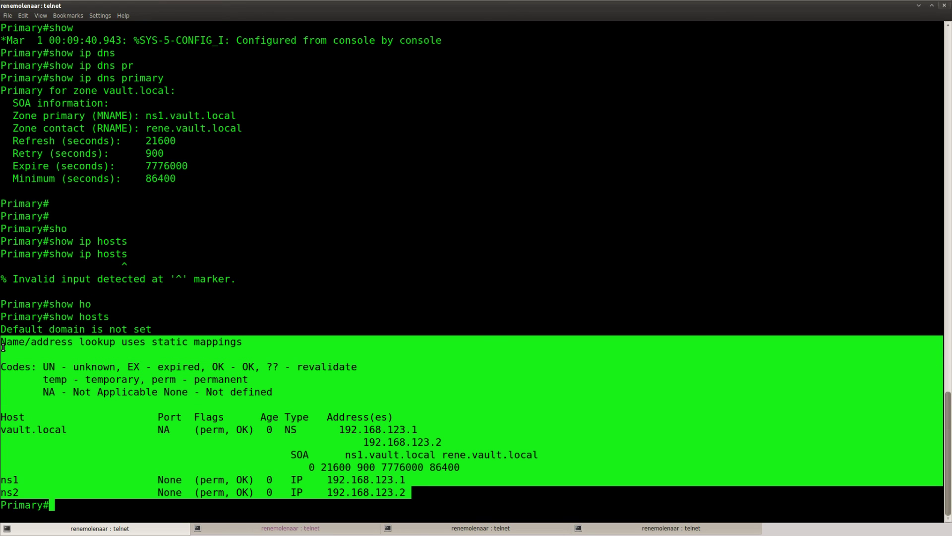
{"action": "left_click", "coordinate": [443, 493]}
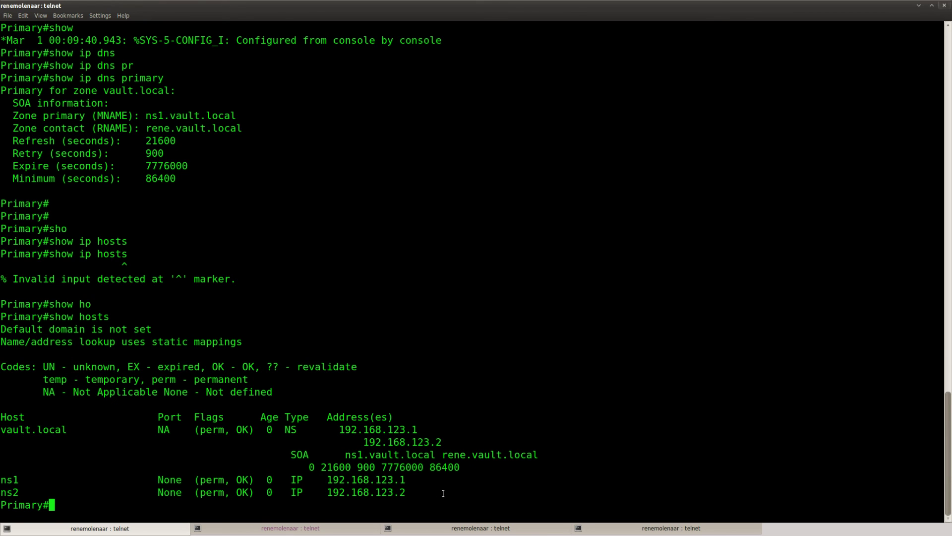